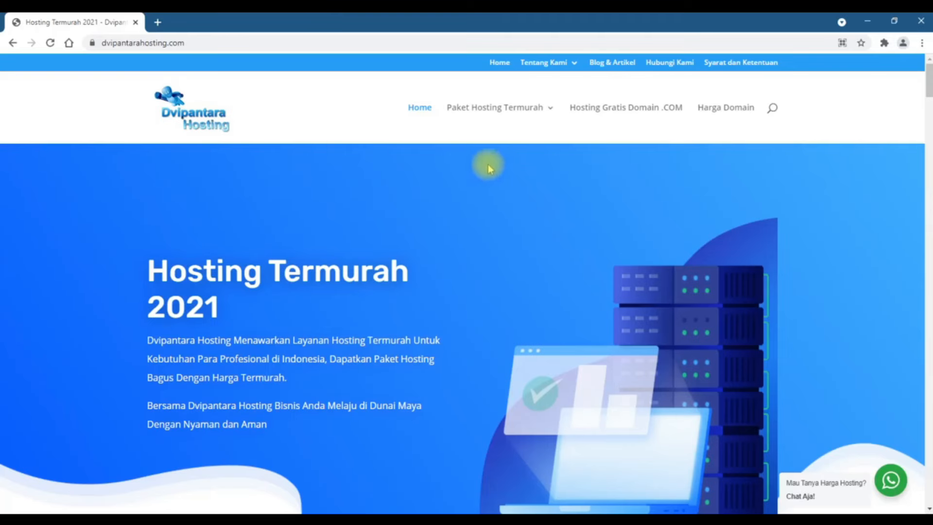
# Show the Paket Hosting Termurah submenus for DirectAdmin, cPanel and Plesk, ending on Plesk Eko, Pro and Big
pyautogui.moveTo(502, 127)
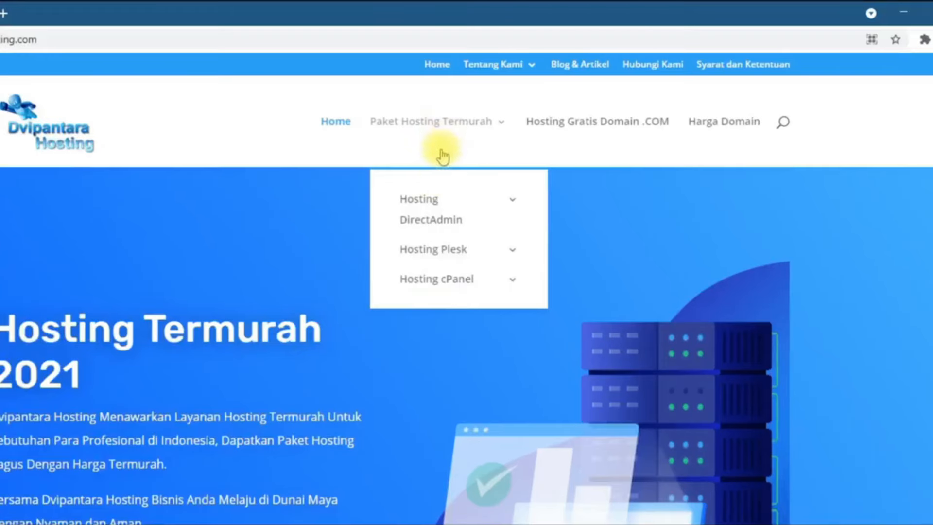
pyautogui.moveTo(483, 210)
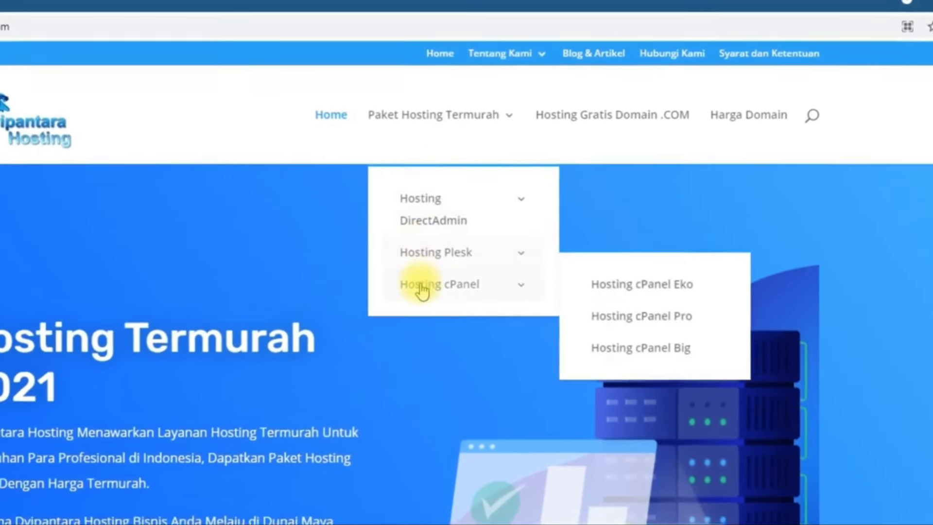
pyautogui.moveTo(431, 217)
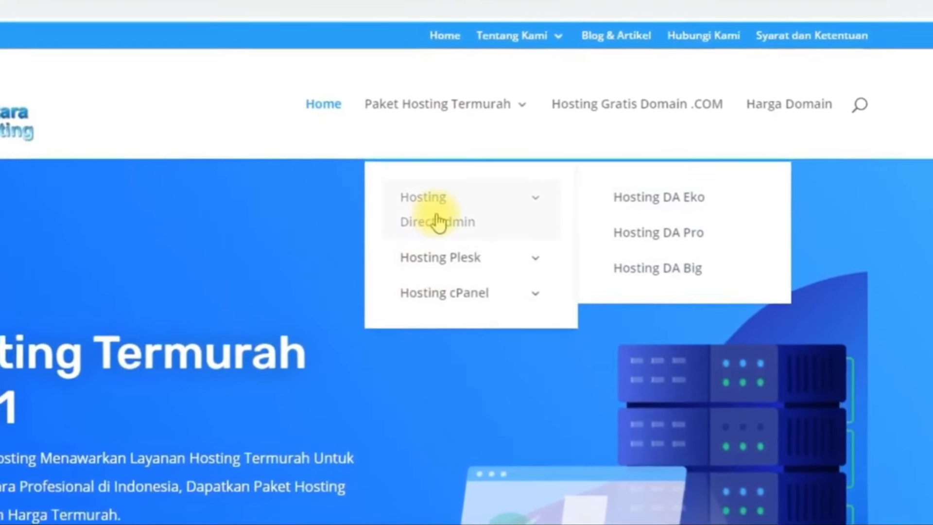
pyautogui.moveTo(439, 261)
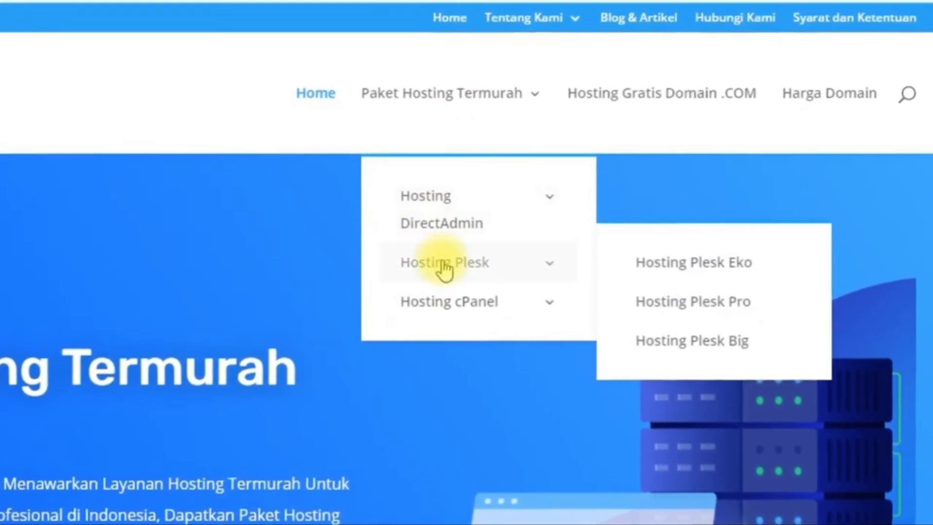
pyautogui.moveTo(443, 300)
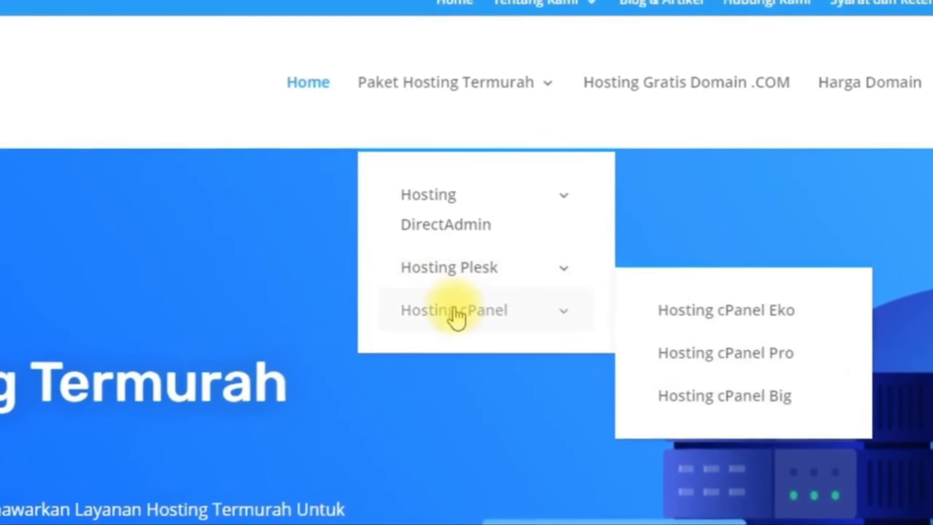
pyautogui.moveTo(450, 207)
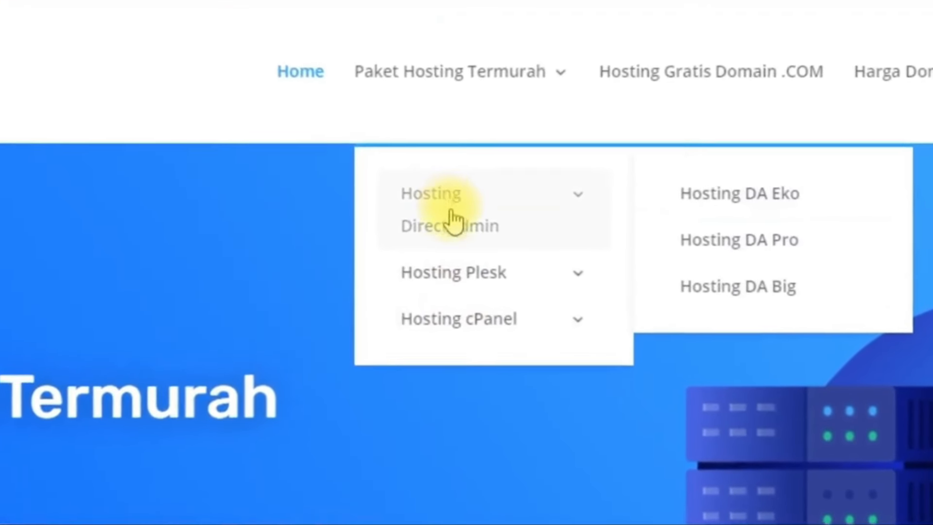
pyautogui.moveTo(443, 325)
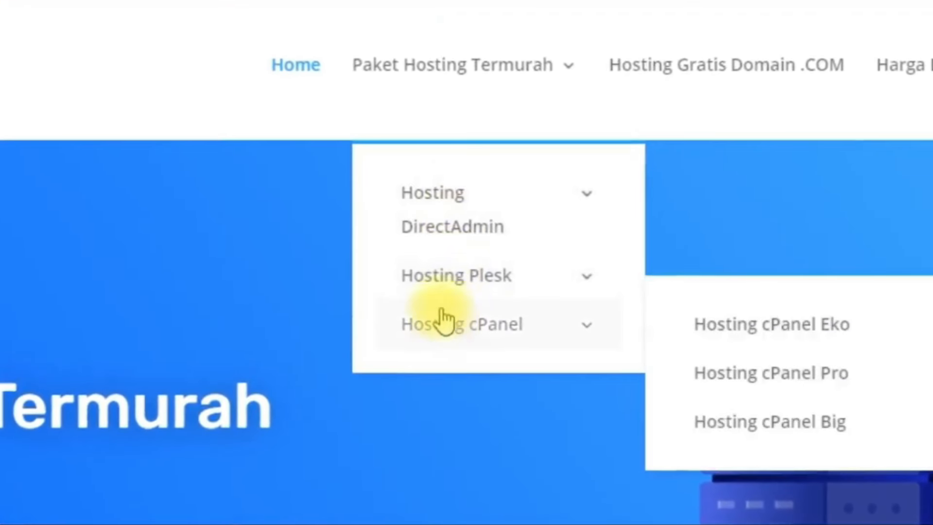
pyautogui.moveTo(443, 233)
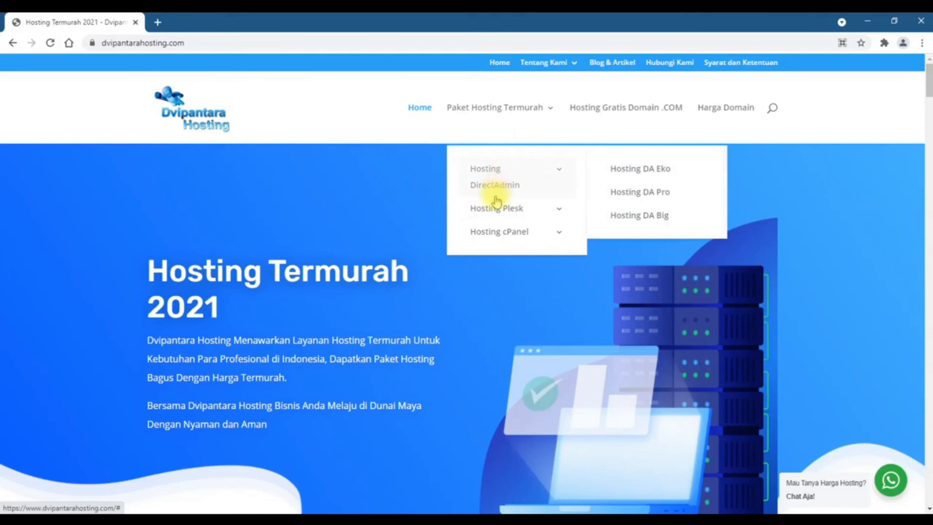
pyautogui.moveTo(496, 217)
pyautogui.moveTo(500, 170)
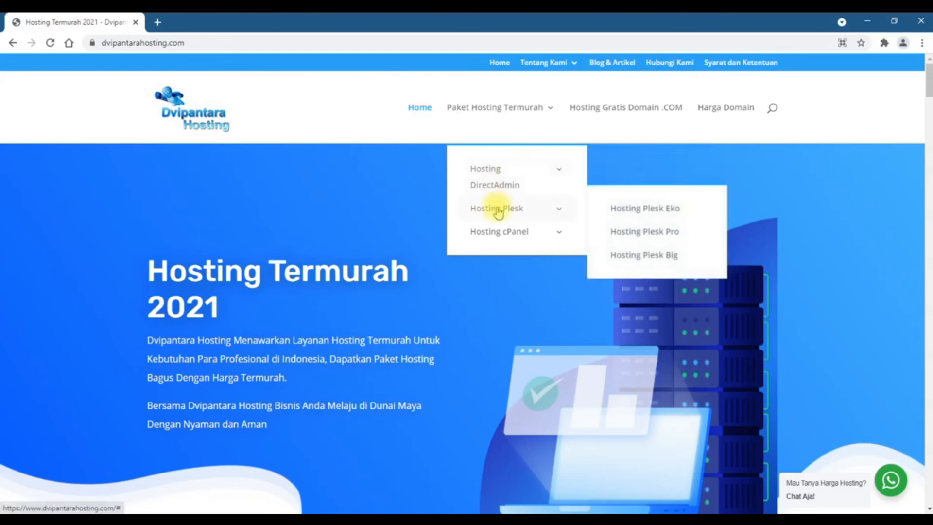
# Open the Hosting Plesk Eko page and review its plans priced 100 RB to 350 RB yearly
pyautogui.click(663, 210)
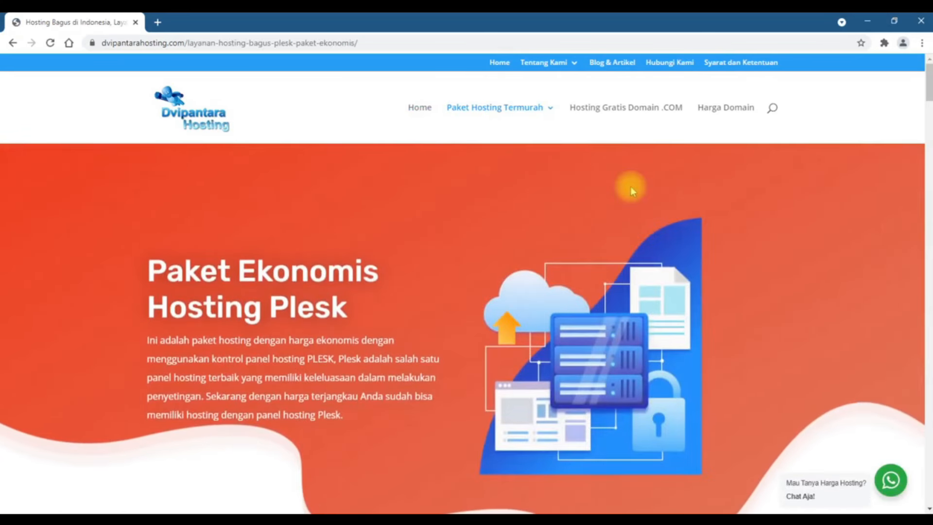
pyautogui.scroll(-4, 631, 186)
pyautogui.scroll(-7, 631, 189)
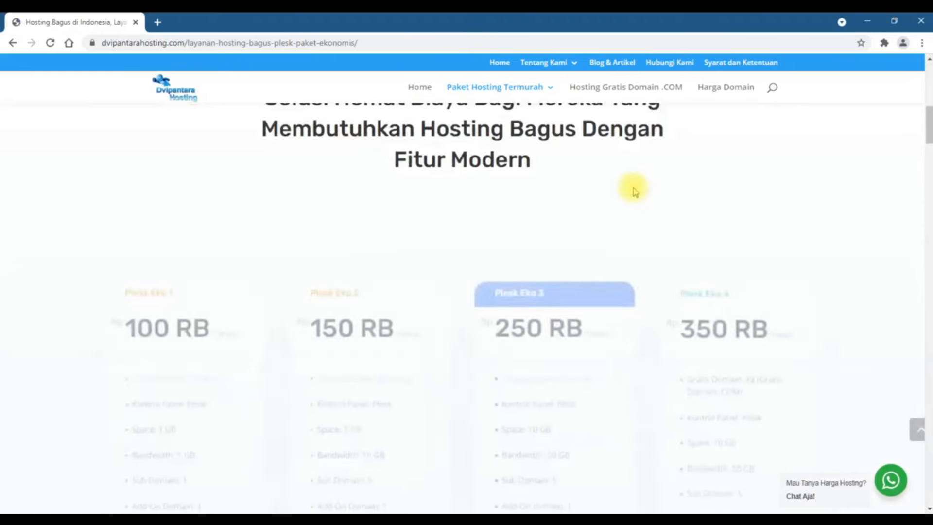
pyautogui.moveTo(505, 94)
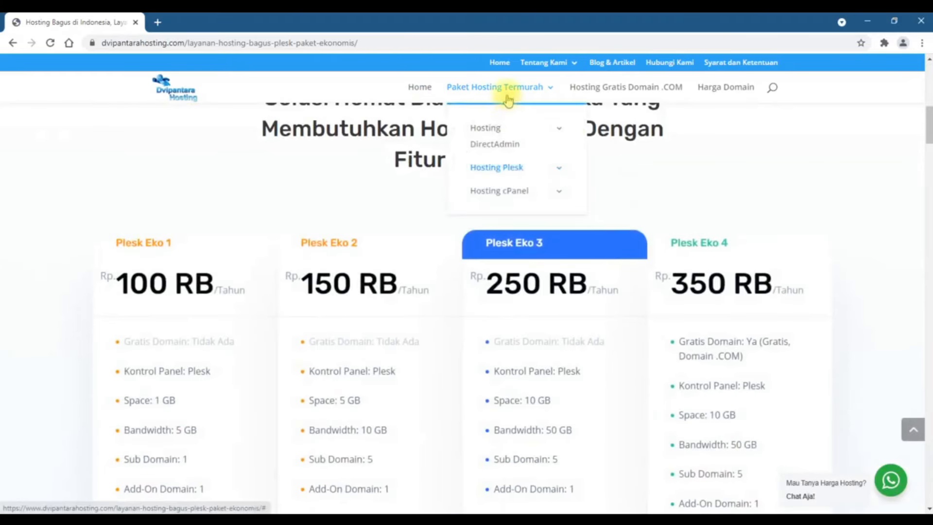
pyautogui.moveTo(505, 132)
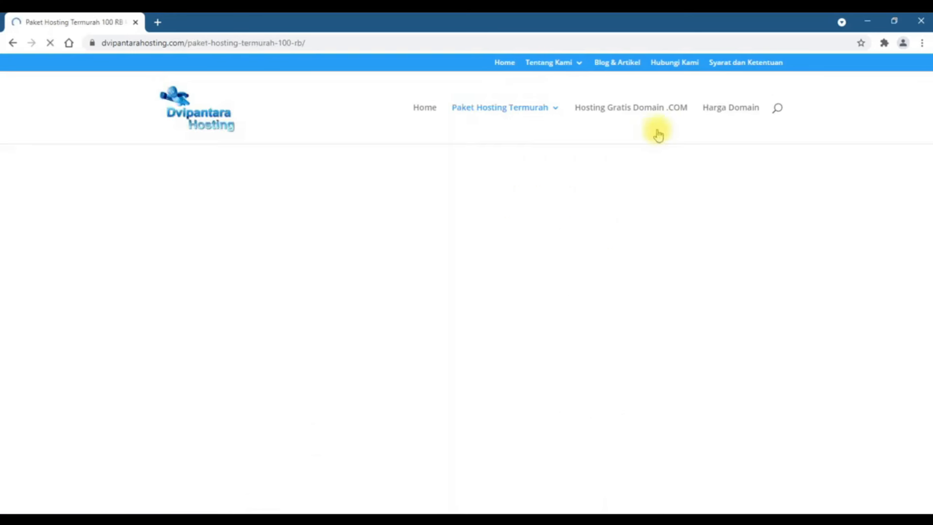
pyautogui.scroll(-8, 576, 165)
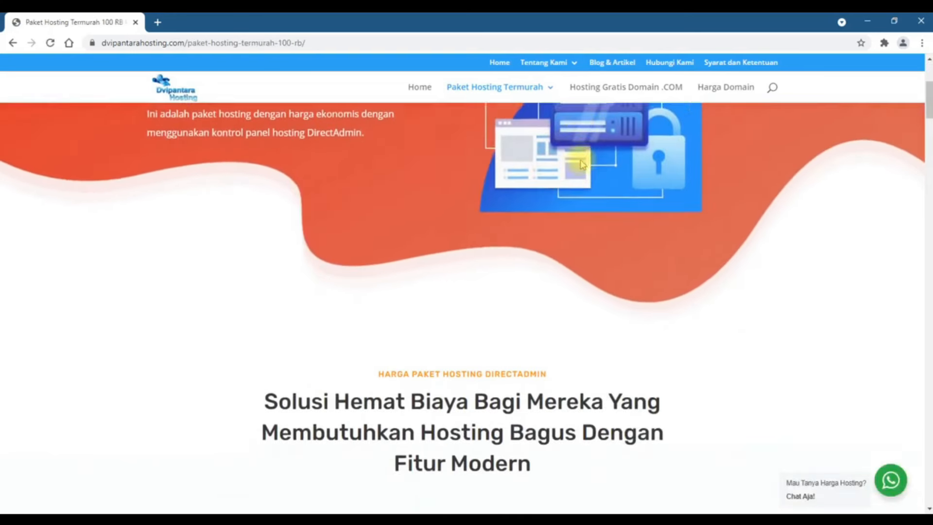
pyautogui.scroll(-3, 581, 158)
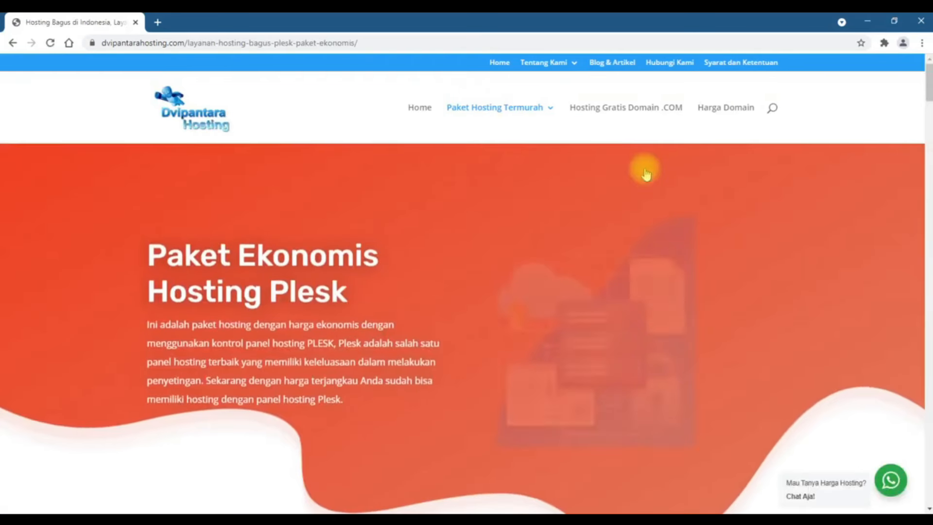
pyautogui.scroll(-6, 599, 257)
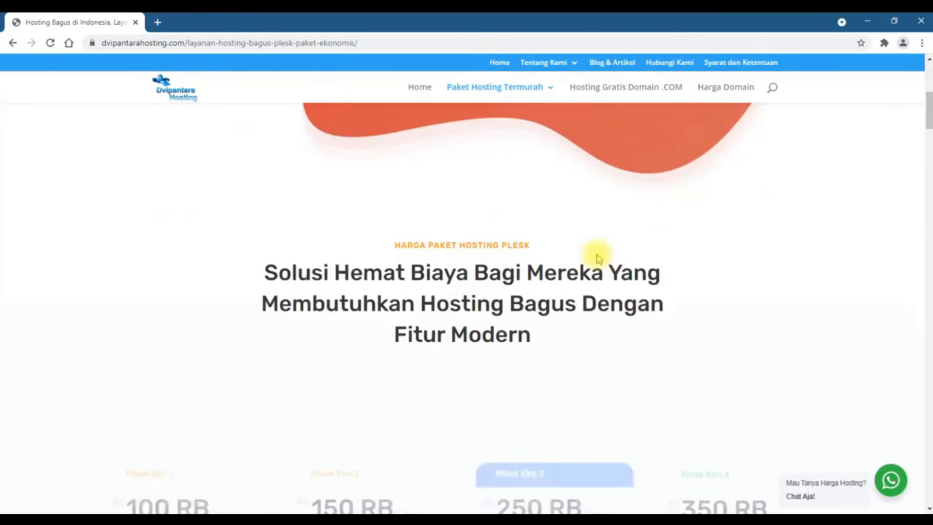
pyautogui.scroll(-4, 599, 258)
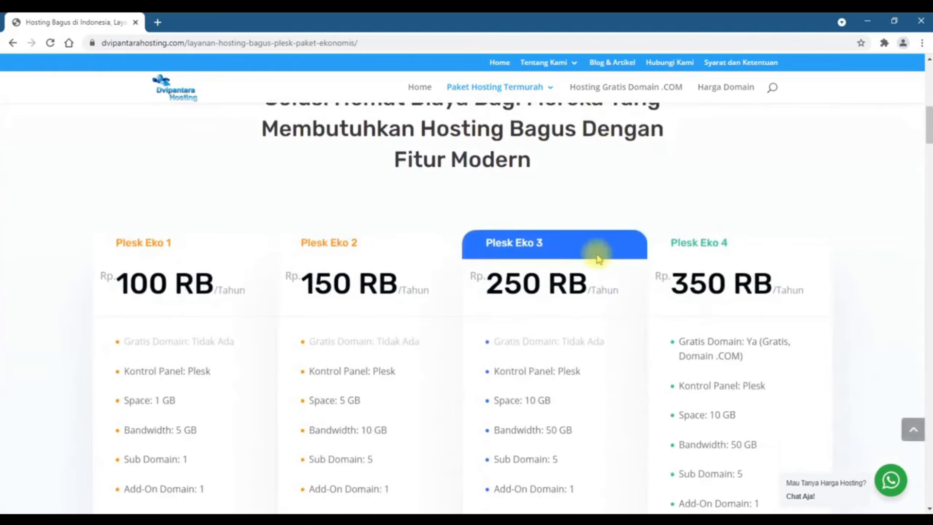
pyautogui.scroll(-1, 598, 258)
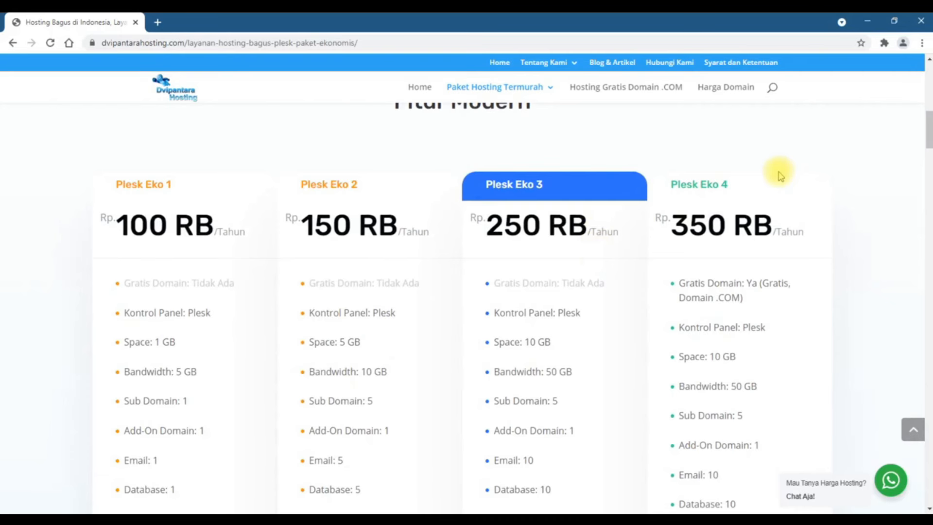
pyautogui.scroll(-1, 781, 176)
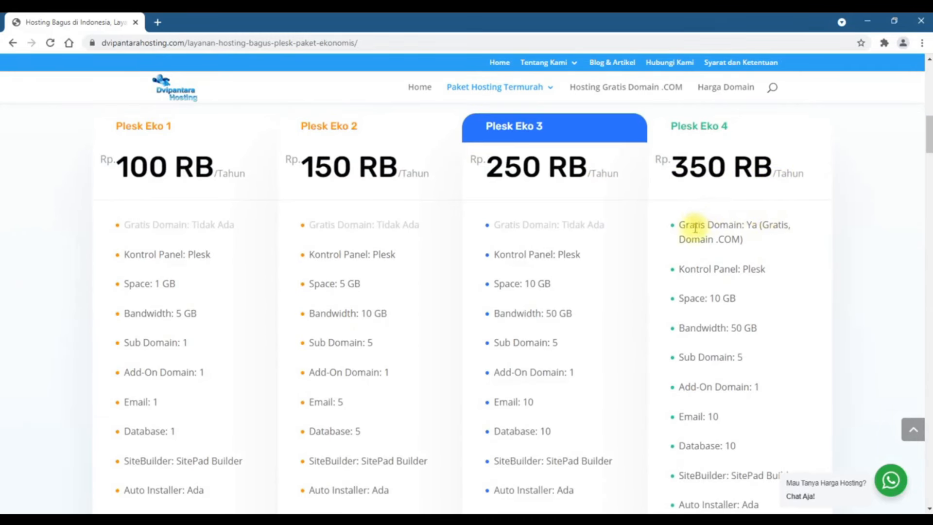
pyautogui.scroll(-3, 699, 156)
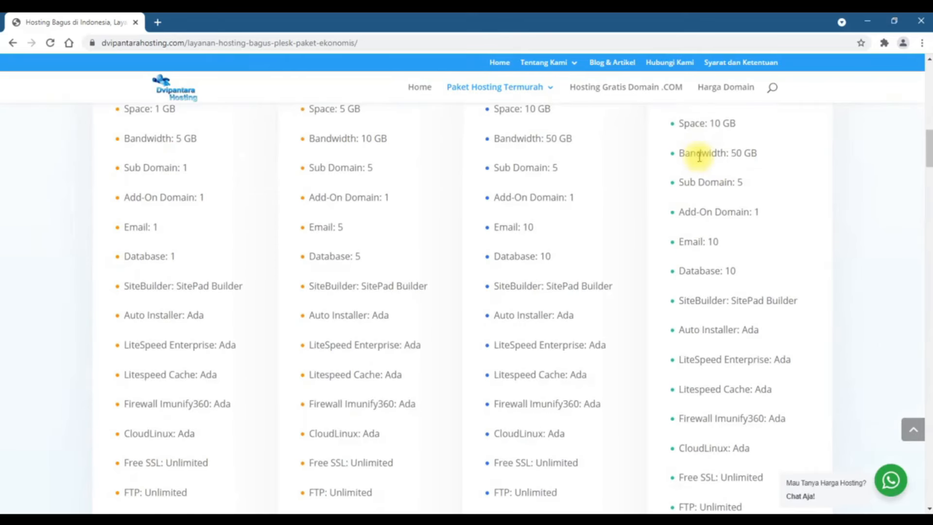
pyautogui.scroll(4, 700, 157)
pyautogui.scroll(-5, 701, 156)
pyautogui.scroll(2, 700, 160)
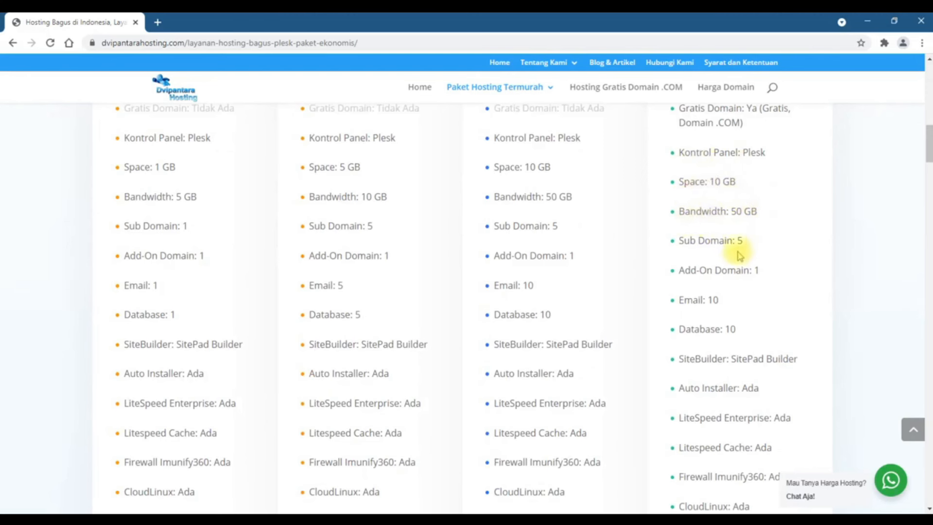
pyautogui.scroll(-5, 721, 258)
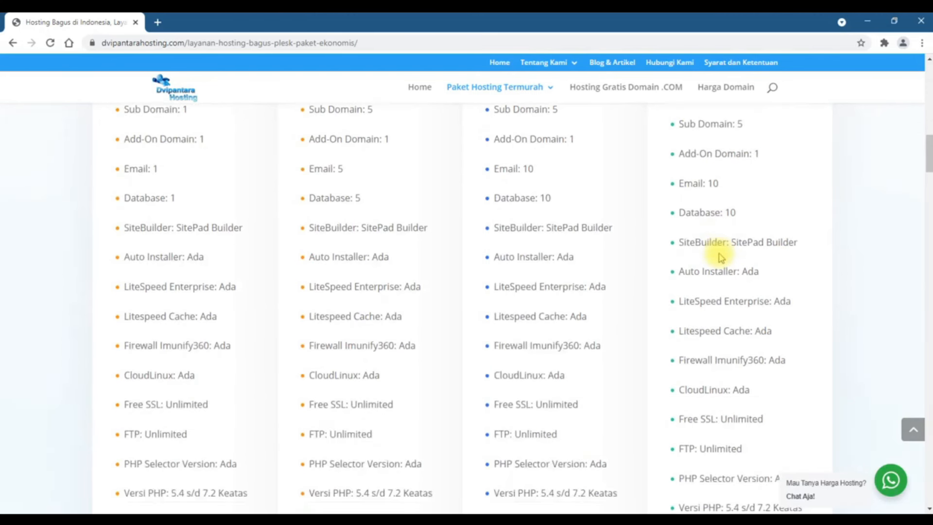
pyautogui.scroll(-4, 719, 248)
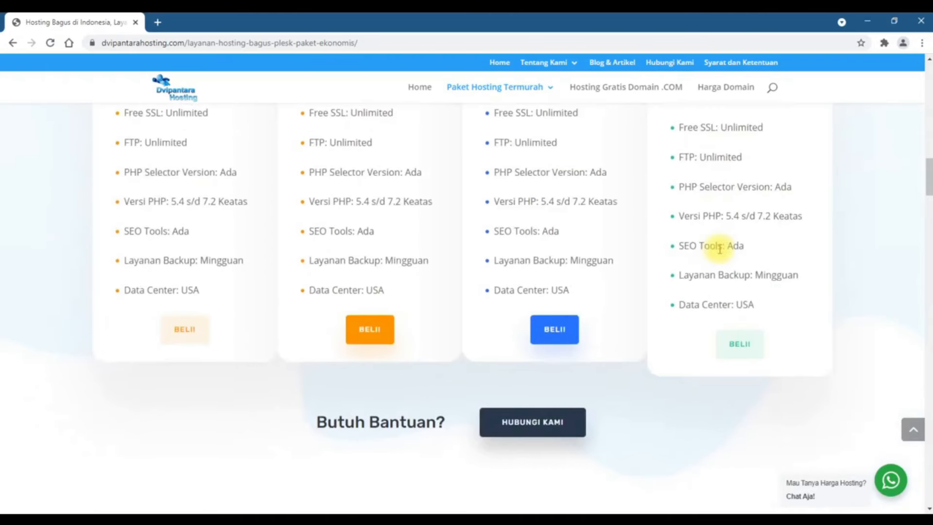
pyautogui.scroll(8, 722, 249)
pyautogui.scroll(3, 721, 250)
pyautogui.scroll(-4, 722, 250)
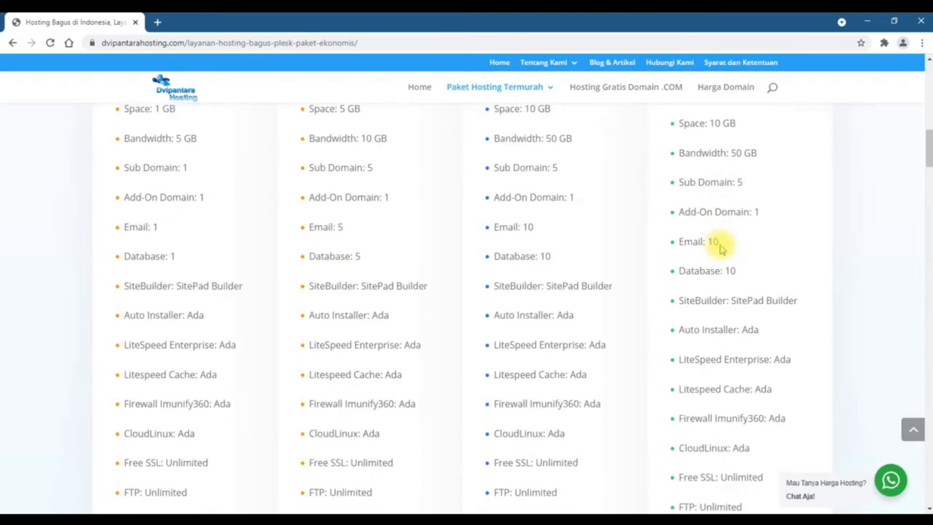
pyautogui.scroll(-9, 720, 248)
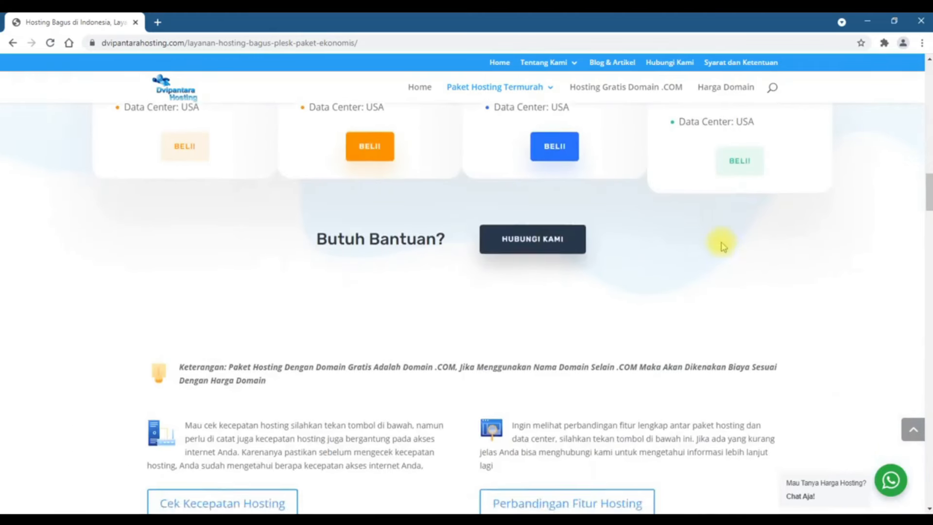
pyautogui.scroll(1, 721, 246)
# Choose the Plesk Eko 4 package on the 1 Year term at Rp350.000 IDR and continue
pyautogui.click(745, 233)
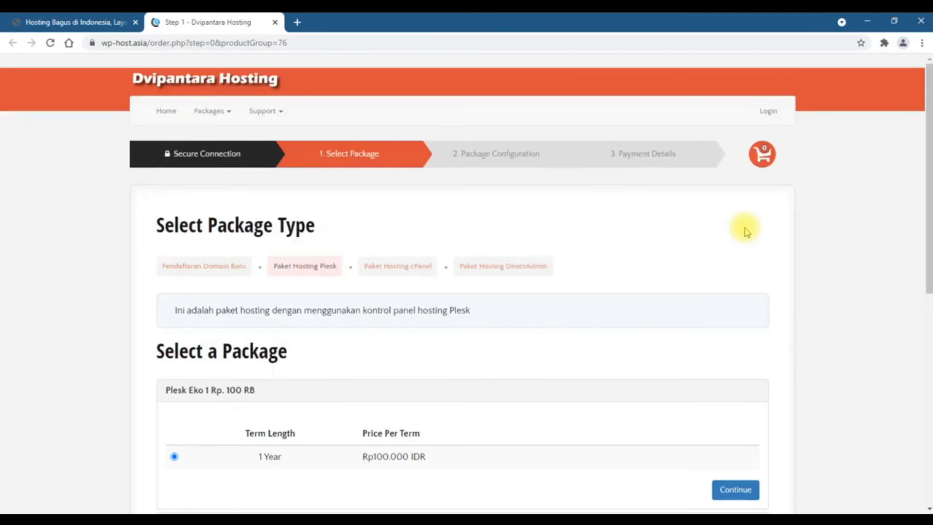
pyautogui.scroll(-4, 745, 232)
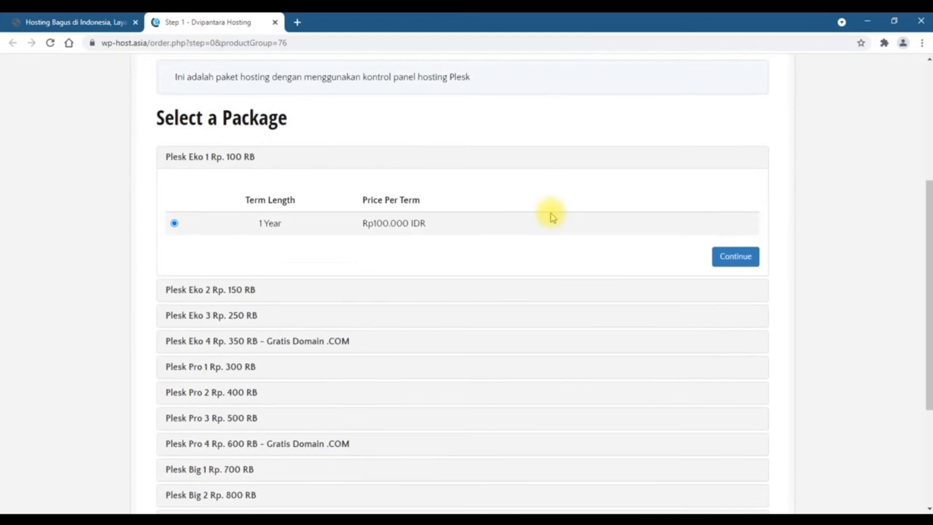
pyautogui.scroll(-2, 553, 217)
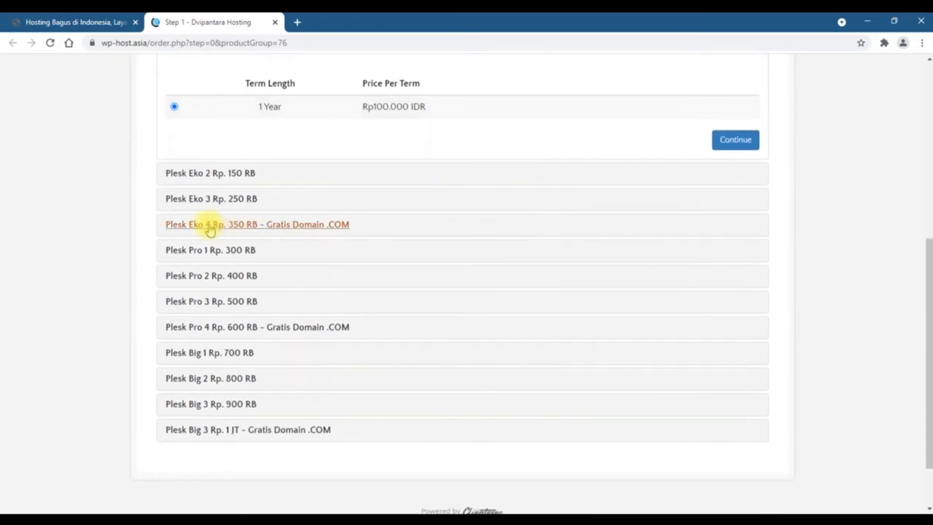
pyautogui.click(250, 228)
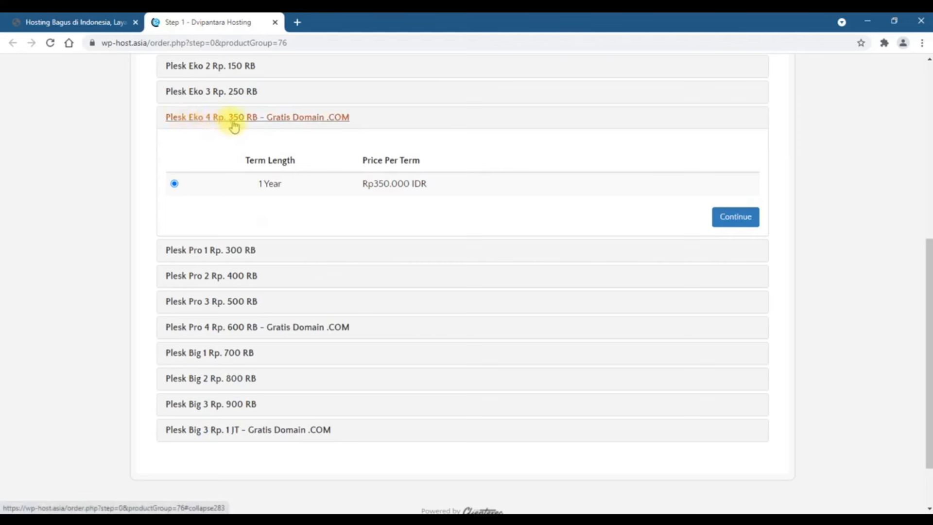
pyautogui.click(746, 226)
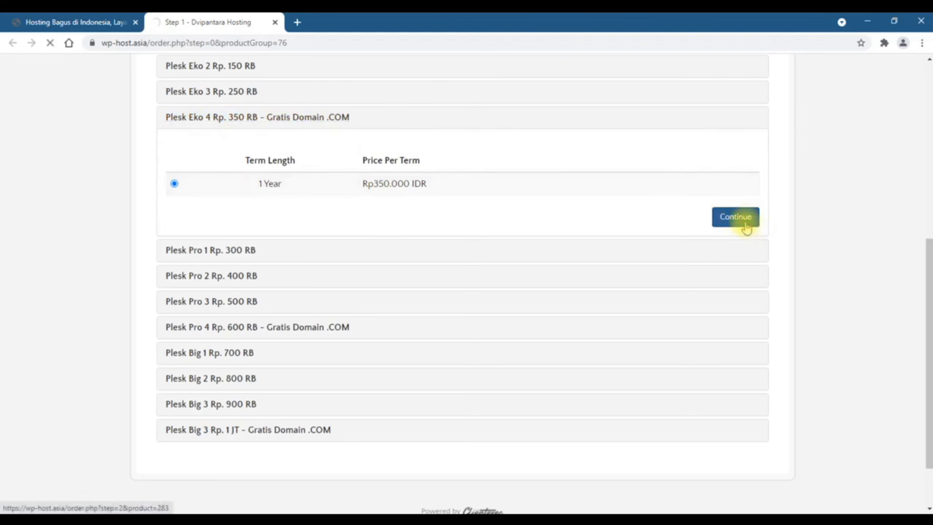
pyautogui.scroll(-3, 663, 226)
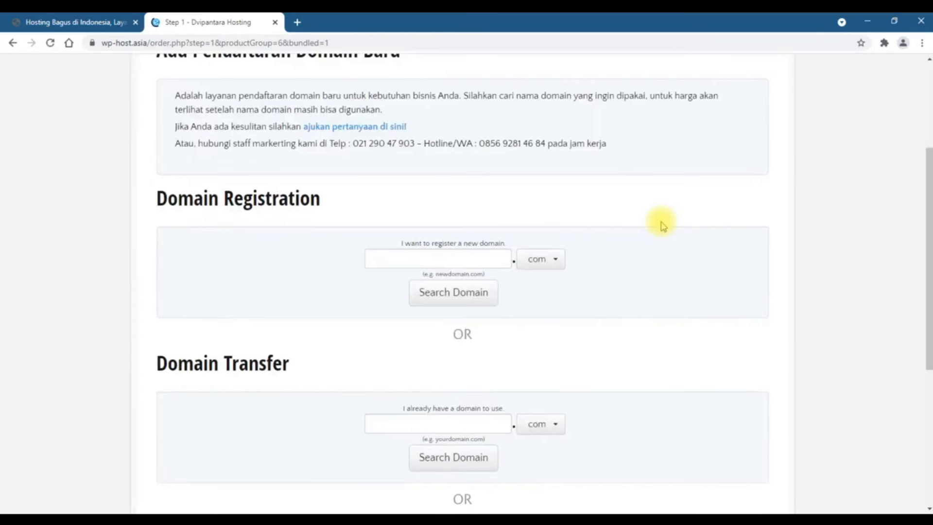
# Search the typed domain name with the .net extension, which proves already registered
pyautogui.scroll(-2, 663, 226)
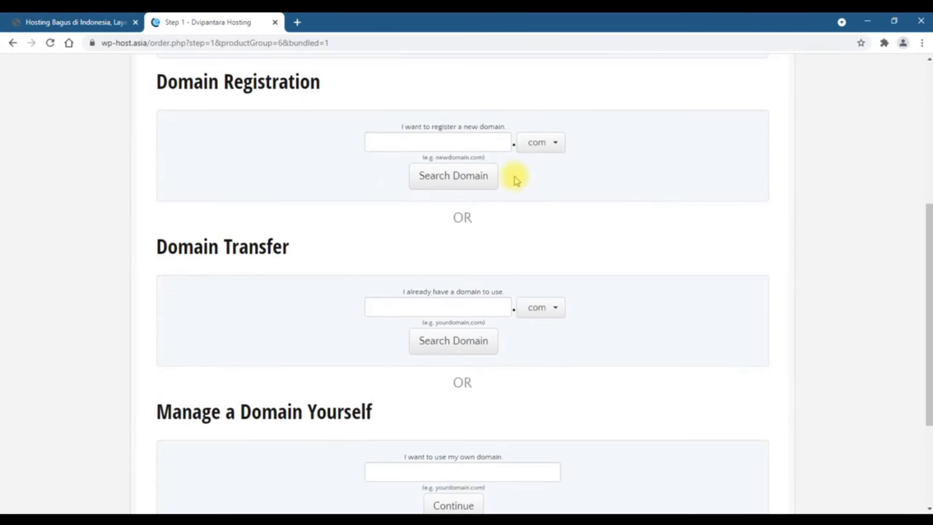
pyautogui.click(470, 140)
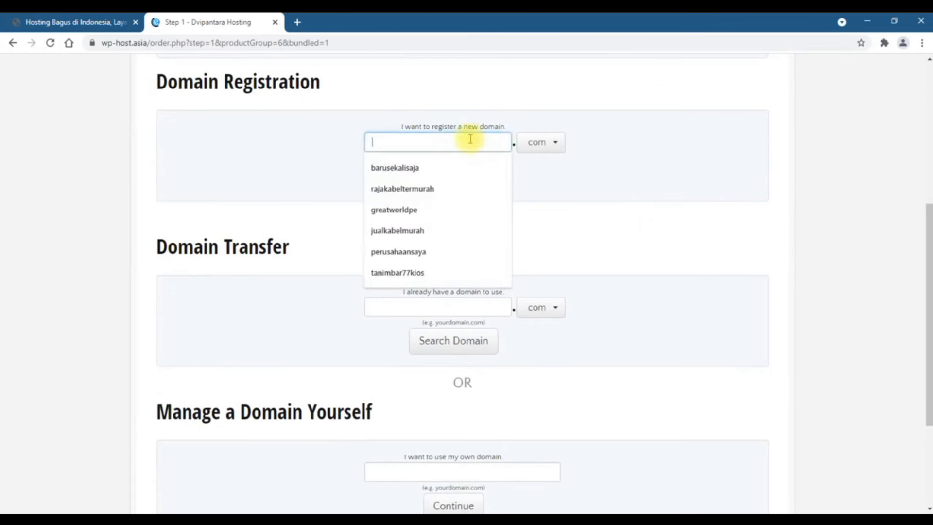
pyautogui.write('surahman')
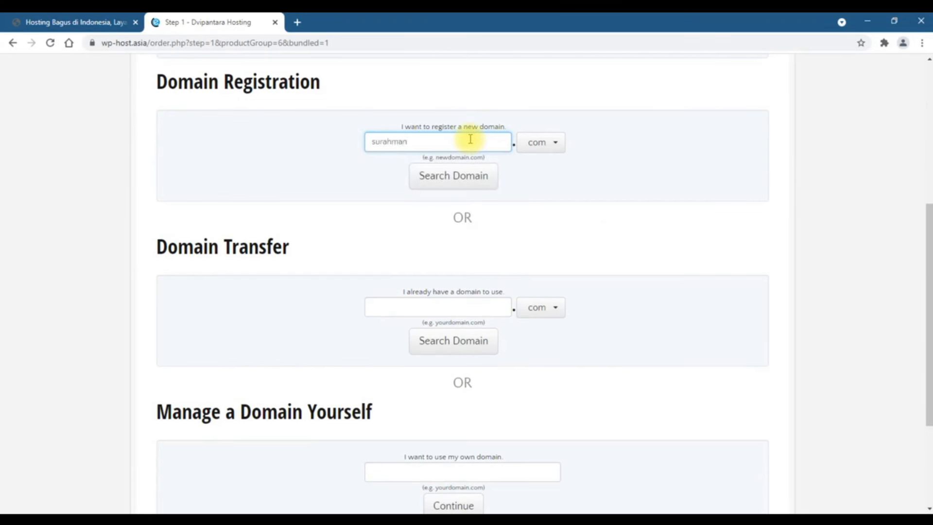
pyautogui.click(556, 142)
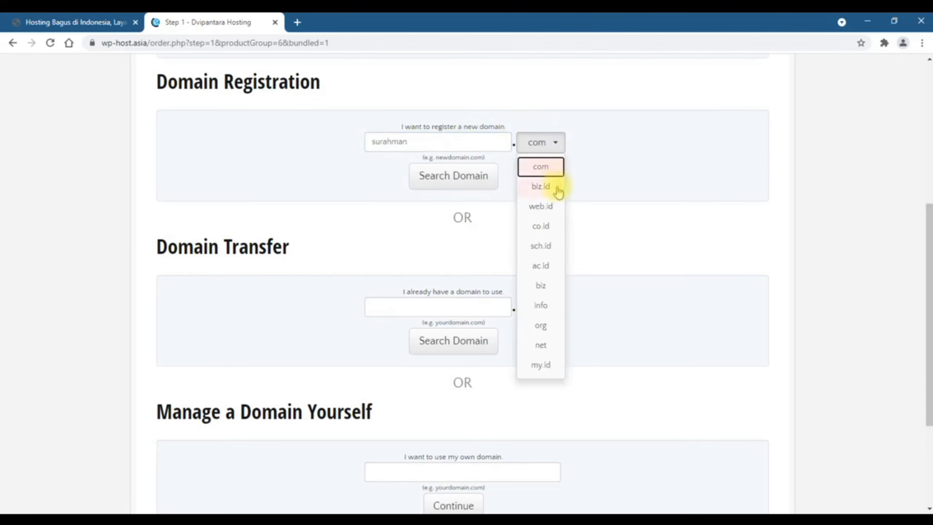
pyautogui.click(554, 346)
pyautogui.click(472, 184)
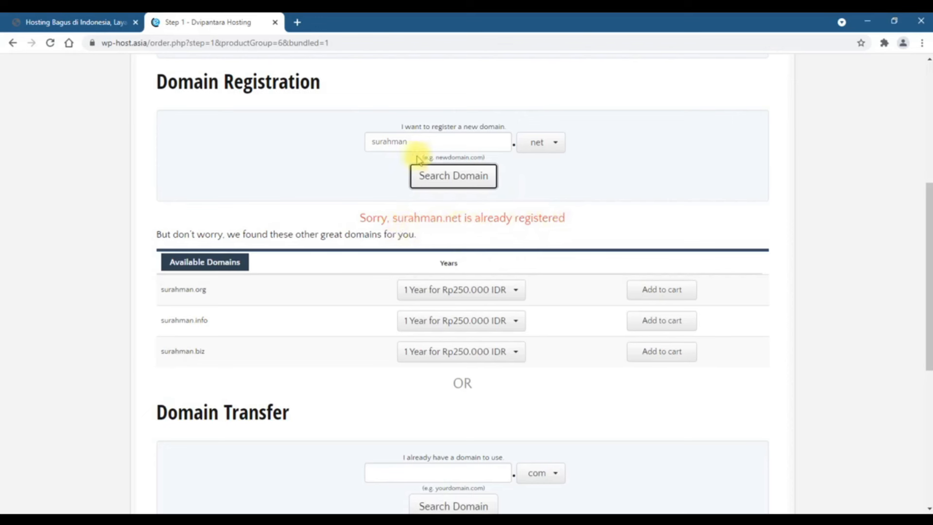
# Search perusahaansaya.com, found available at Rp0 IDR, and add it to the cart
pyautogui.moveTo(403, 140); pyautogui.dragTo(337, 147)
pyautogui.write('peru')
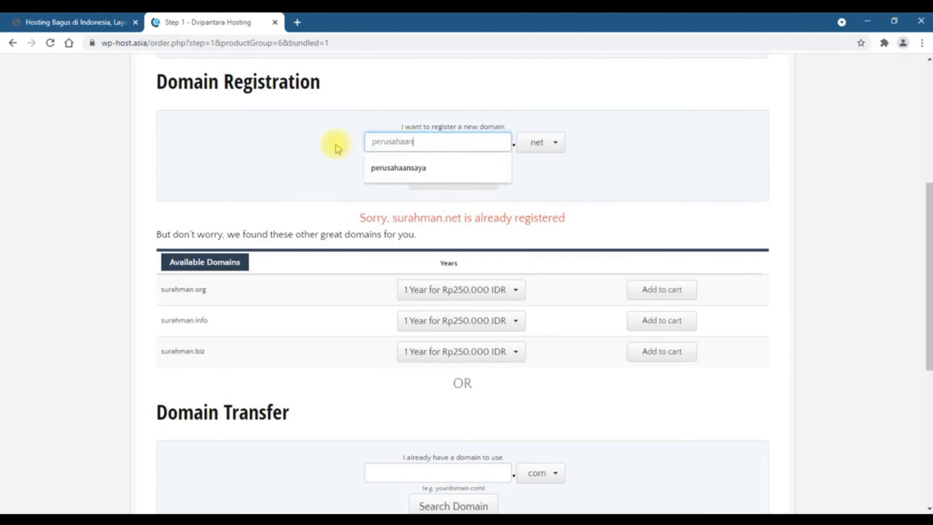
pyautogui.press('Down')
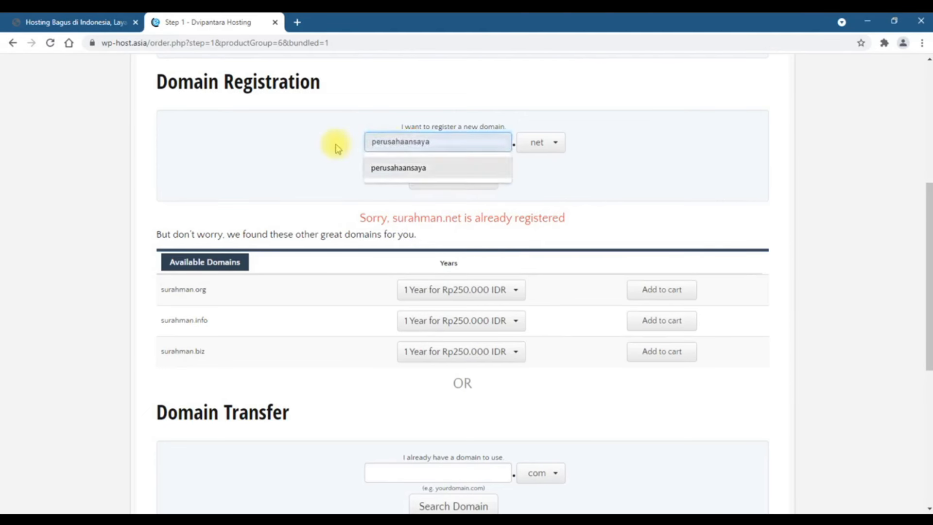
pyautogui.click(419, 141)
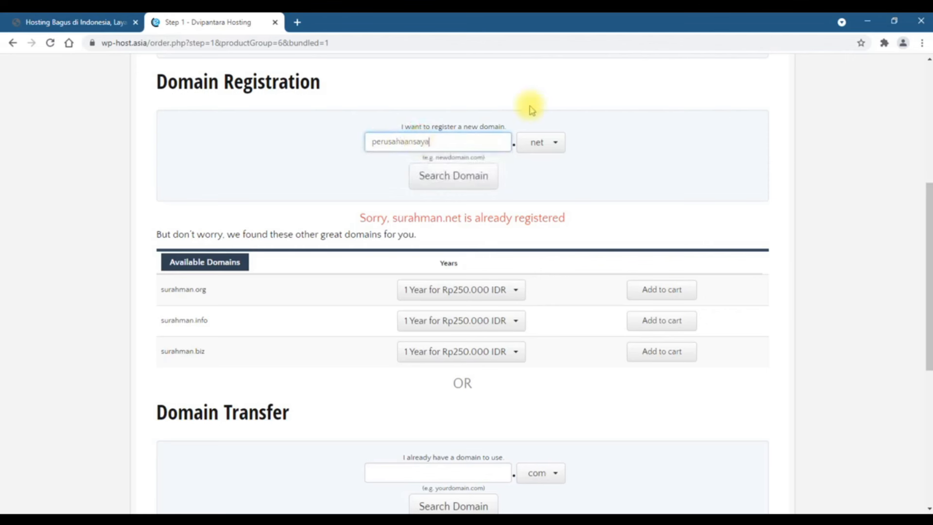
pyautogui.click(541, 143)
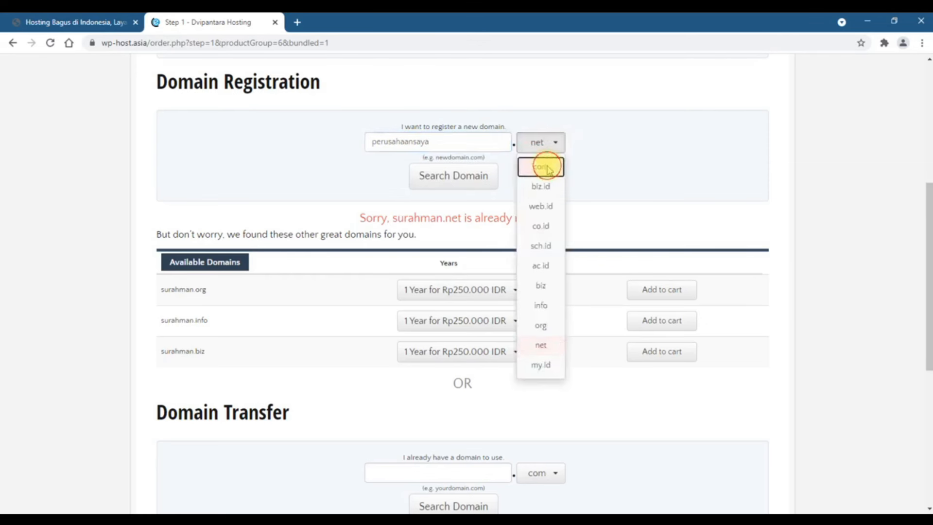
pyautogui.click(545, 165)
pyautogui.click(470, 184)
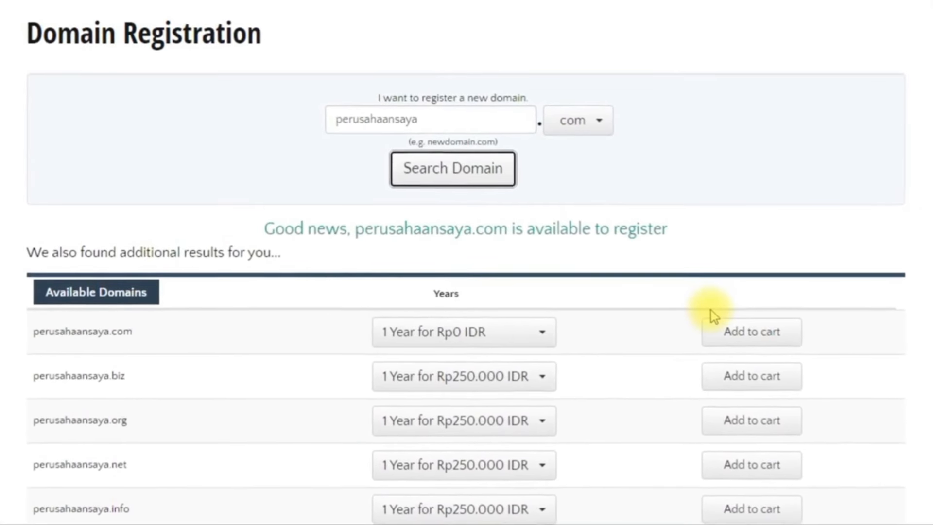
pyautogui.click(766, 339)
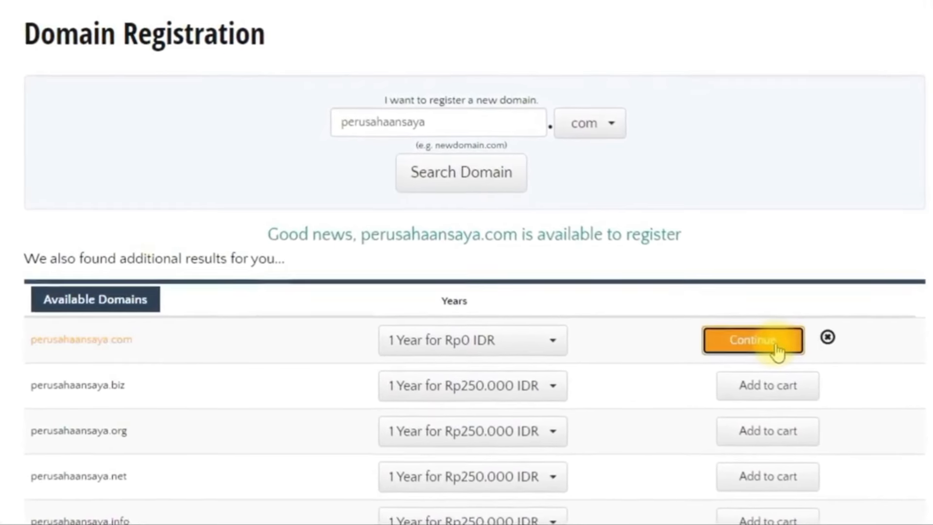
pyautogui.click(755, 341)
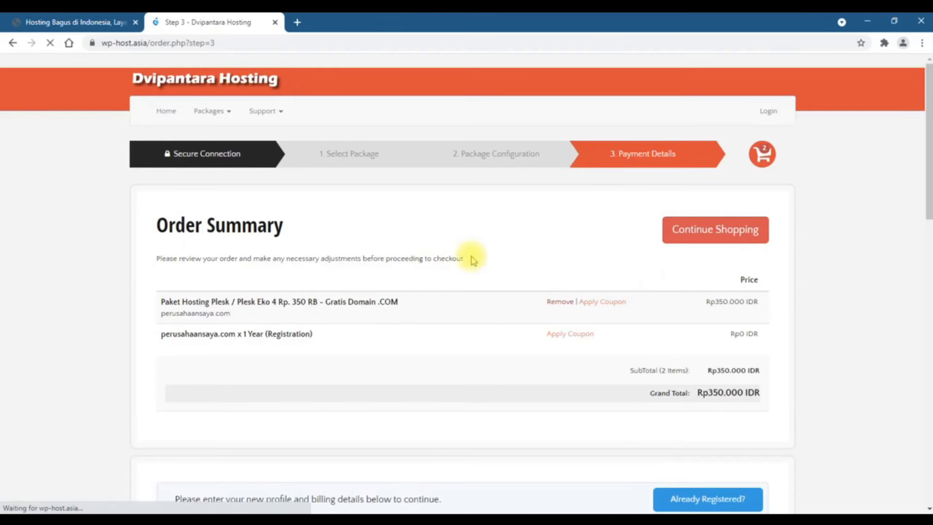
# Scroll through the Order Summary and the blank new-customer billing form below it
pyautogui.scroll(-3, 180, 282)
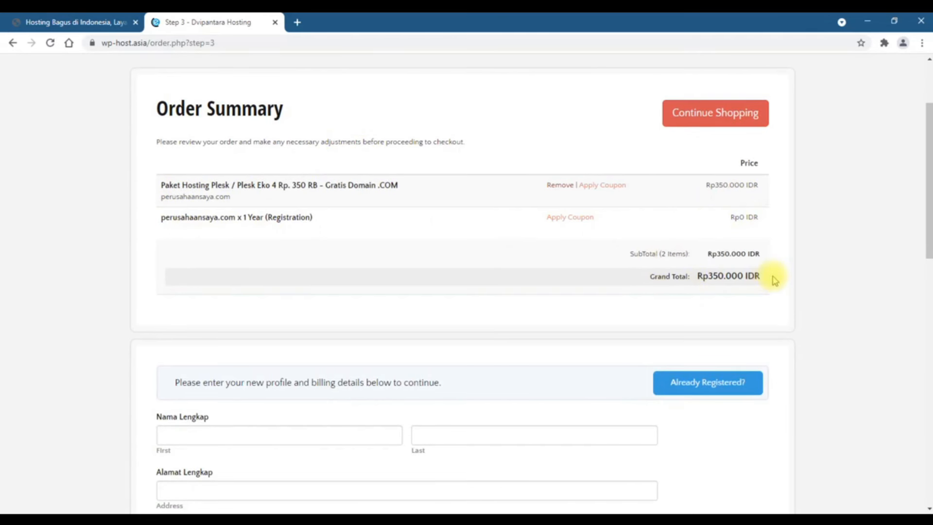
pyautogui.scroll(-5, 772, 276)
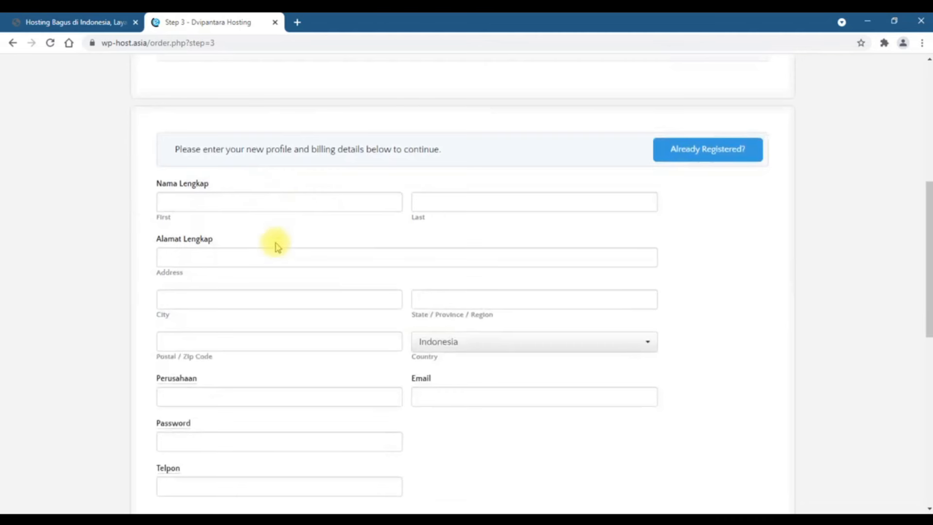
pyautogui.scroll(-5, 274, 280)
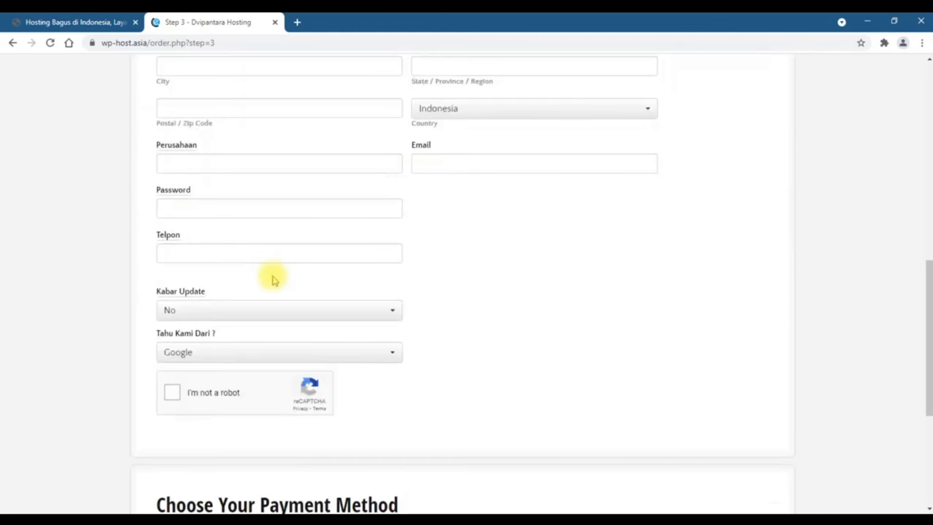
pyautogui.scroll(6, 275, 281)
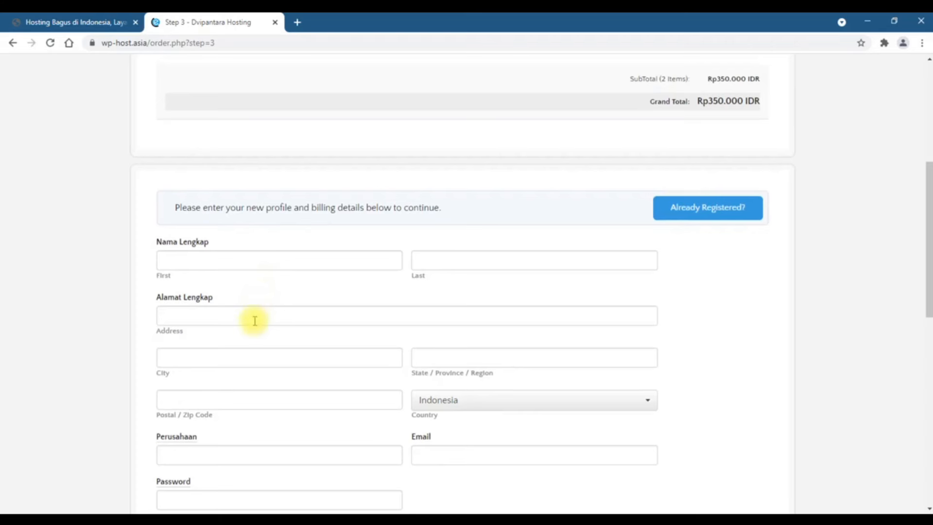
pyautogui.scroll(-2, 254, 321)
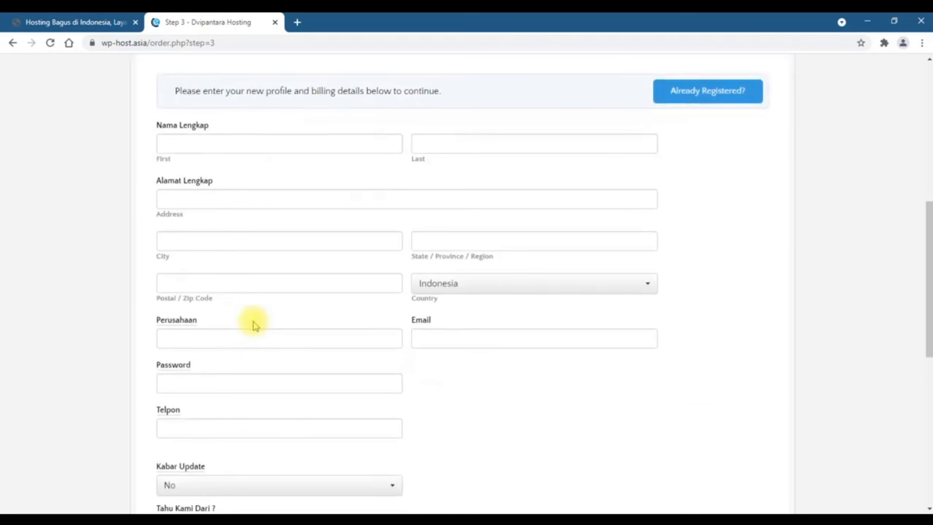
pyautogui.scroll(6, 254, 325)
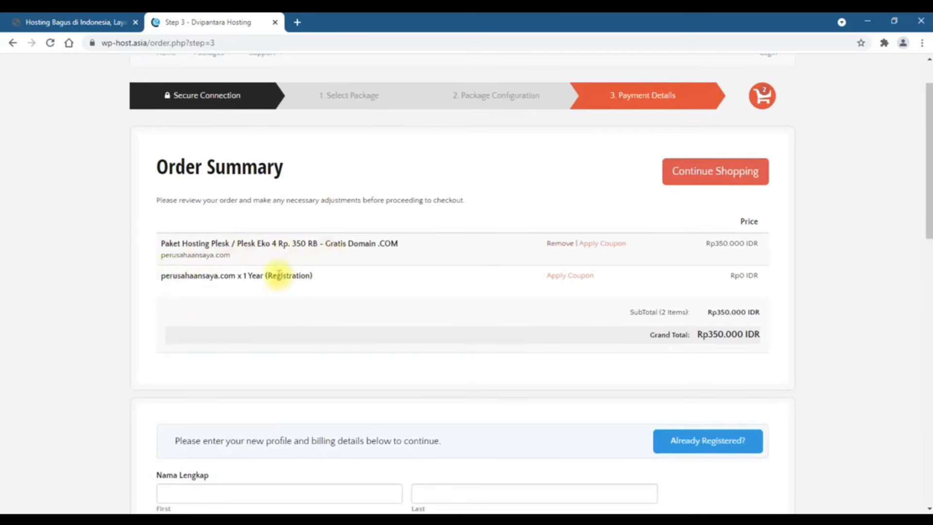
pyautogui.scroll(-4, 249, 272)
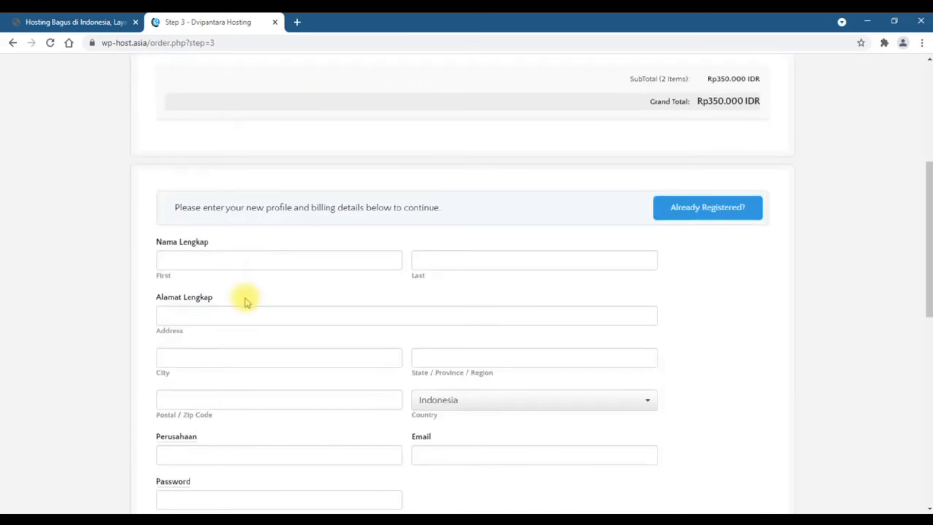
# Enter the customer's first and last name, street address, city, DKI state and postal code
pyautogui.click(258, 253)
pyautogui.press('Tab')
pyautogui.press('Tab')
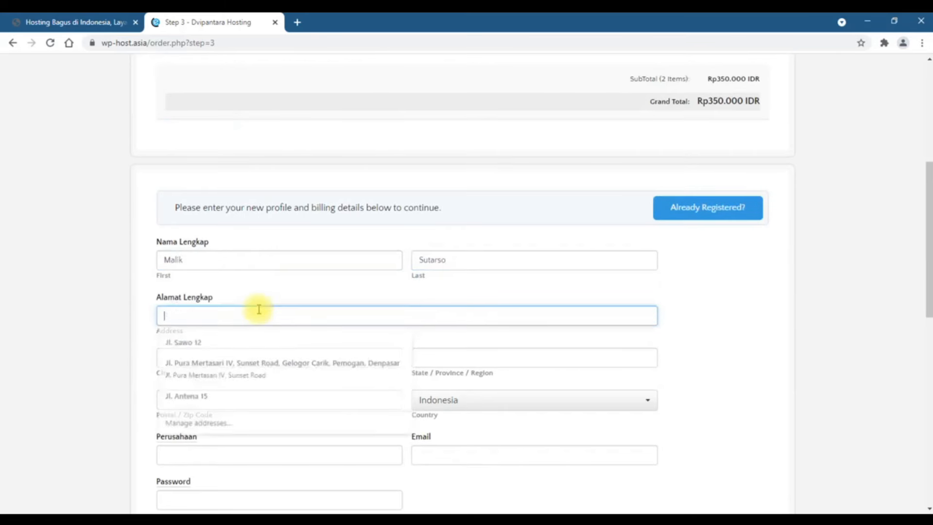
pyautogui.press('Tab')
pyautogui.write('Utara')
pyautogui.scroll(-1, 340, 340)
pyautogui.moveTo(452, 298); pyautogui.dragTo(402, 296)
pyautogui.write('DKI')
pyautogui.moveTo(194, 340); pyautogui.dragTo(127, 333)
pyautogui.write('2345')
pyautogui.scroll(-3, 292, 273)
# Fill in company Perusahaan Saya, the e-mail address, account password and phone number
pyautogui.click(307, 225)
pyautogui.write('Perusahaan Saya')
pyautogui.press('Tab')
pyautogui.click(584, 271)
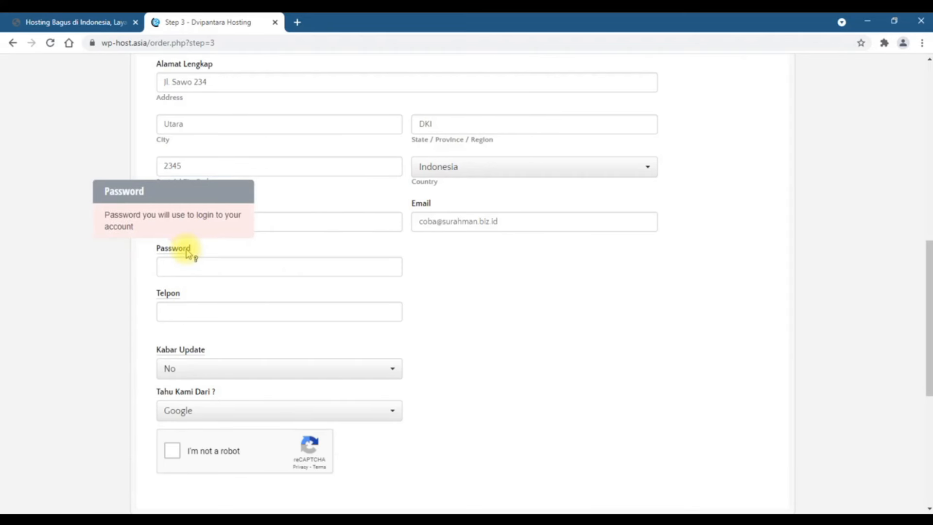
pyautogui.click(192, 266)
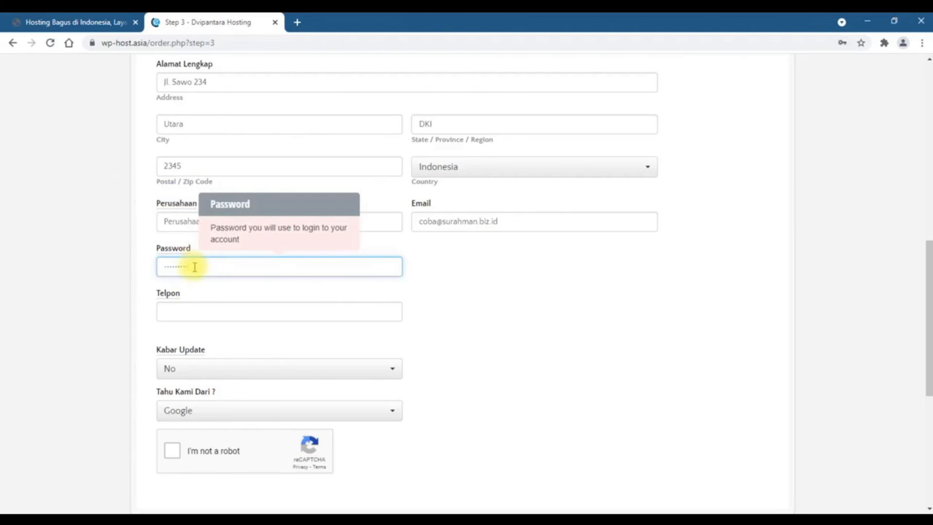
pyautogui.click(215, 313)
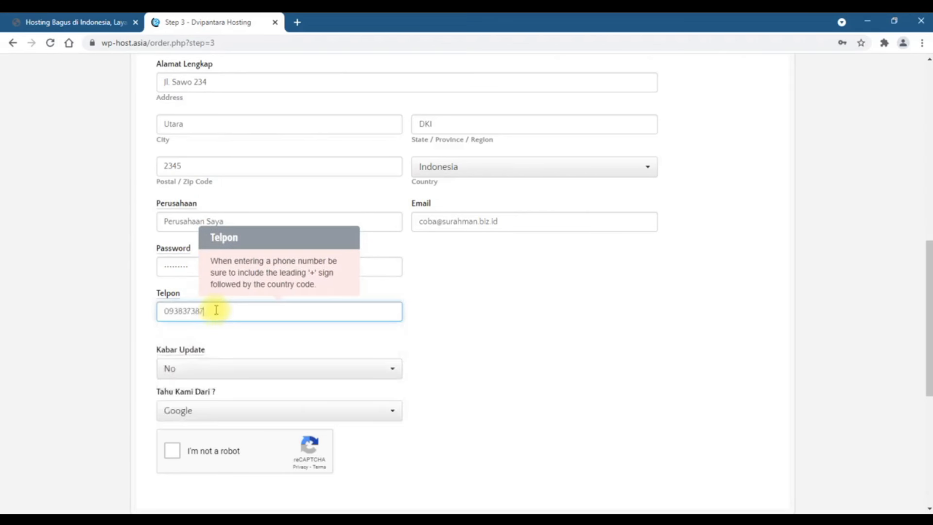
pyautogui.scroll(-2, 215, 309)
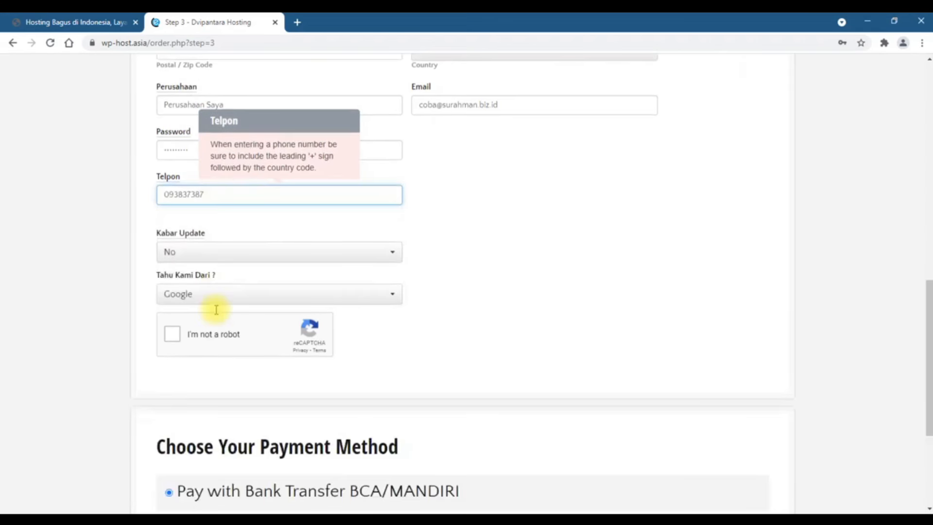
# Pass the robot check, accept the Terms and submit the order, which is rejected
pyautogui.click(173, 336)
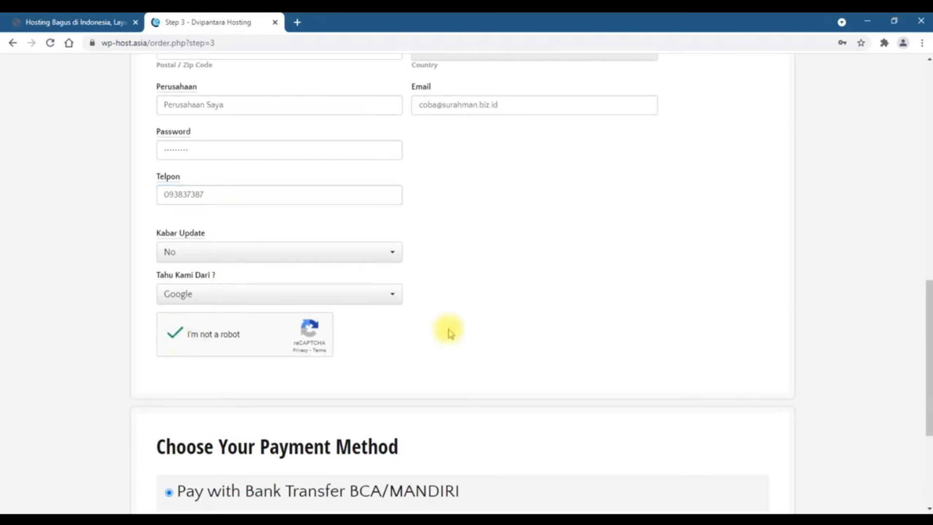
pyautogui.scroll(-4, 448, 333)
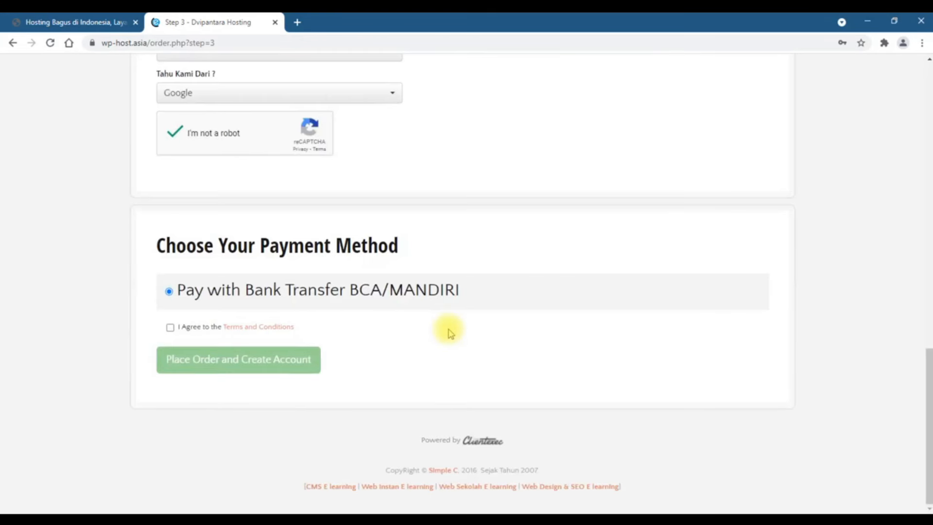
pyautogui.click(171, 328)
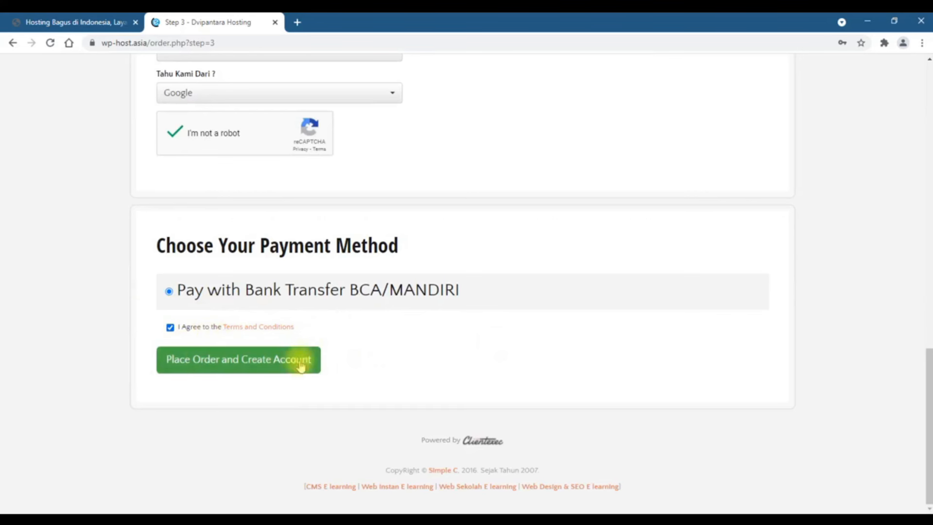
pyautogui.click(203, 367)
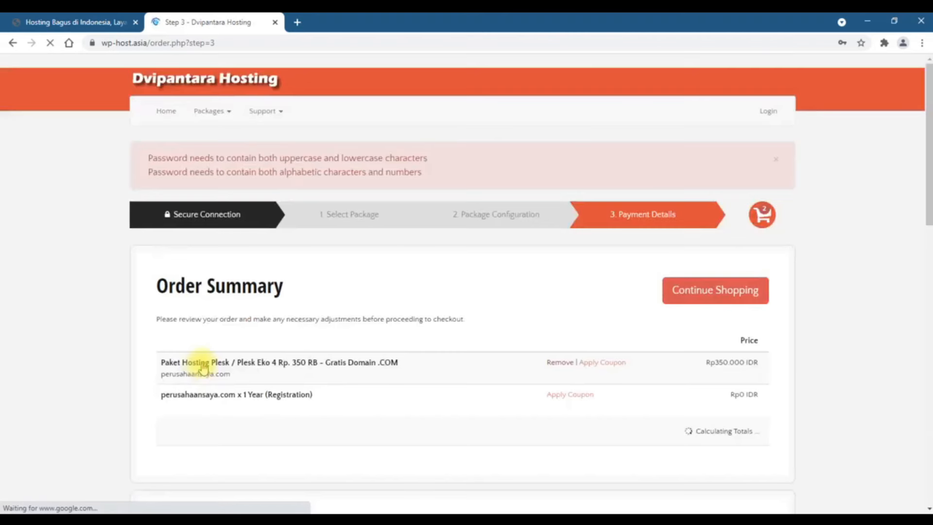
pyautogui.scroll(-15, 359, 182)
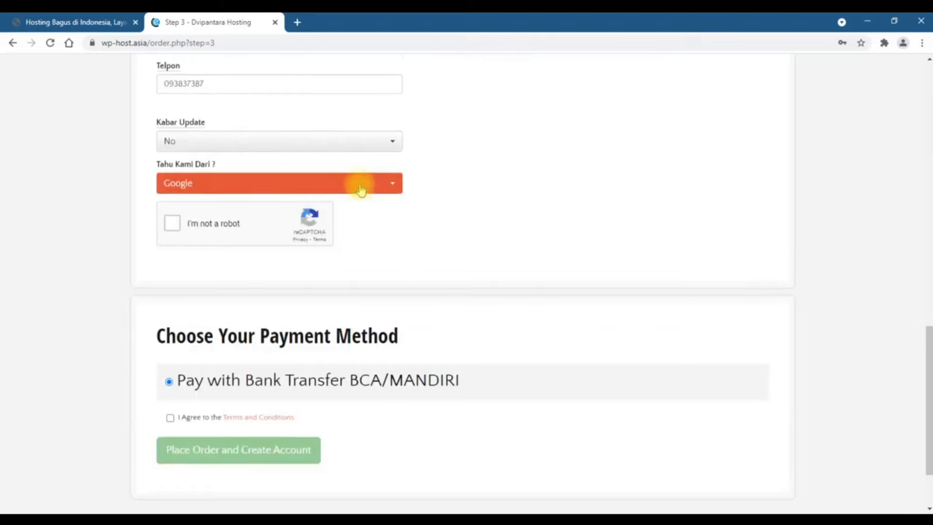
pyautogui.scroll(15, 361, 183)
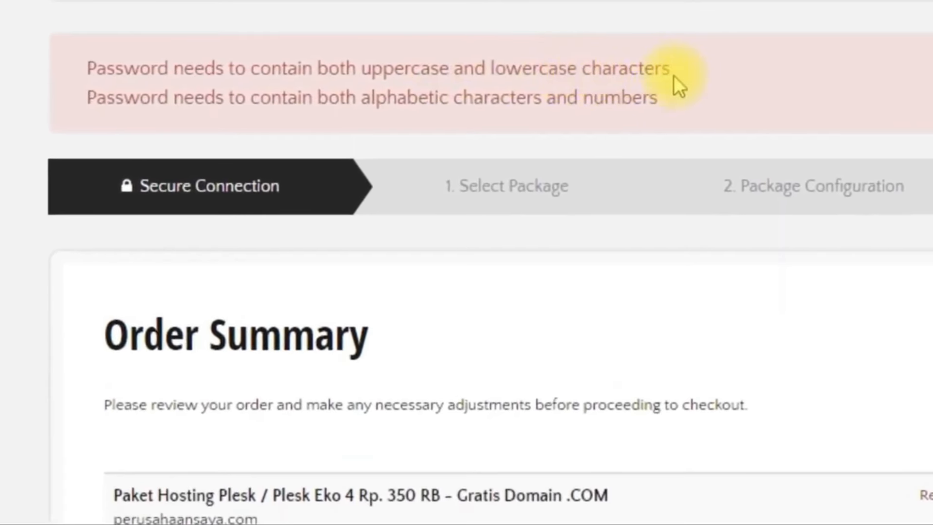
pyautogui.scroll(-5, 430, 125)
pyautogui.scroll(5, 431, 125)
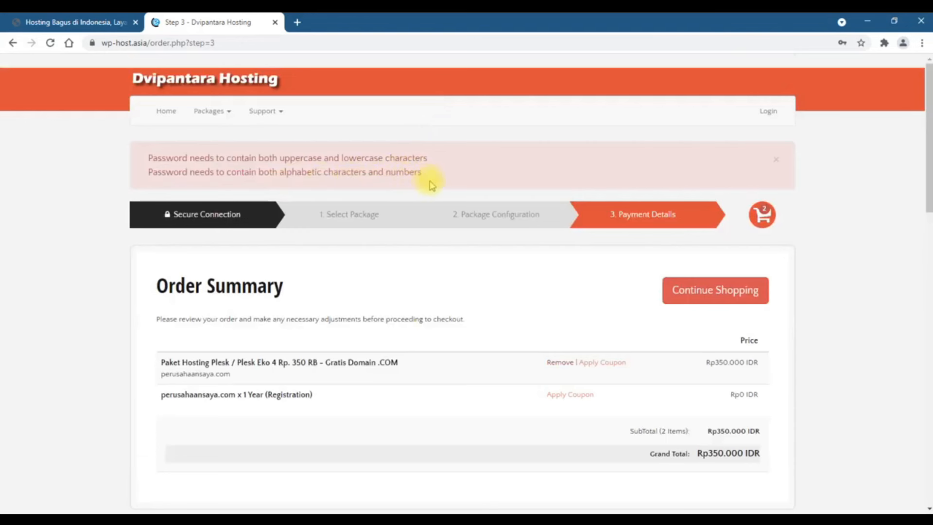
pyautogui.scroll(-15, 413, 174)
pyautogui.scroll(3, 411, 175)
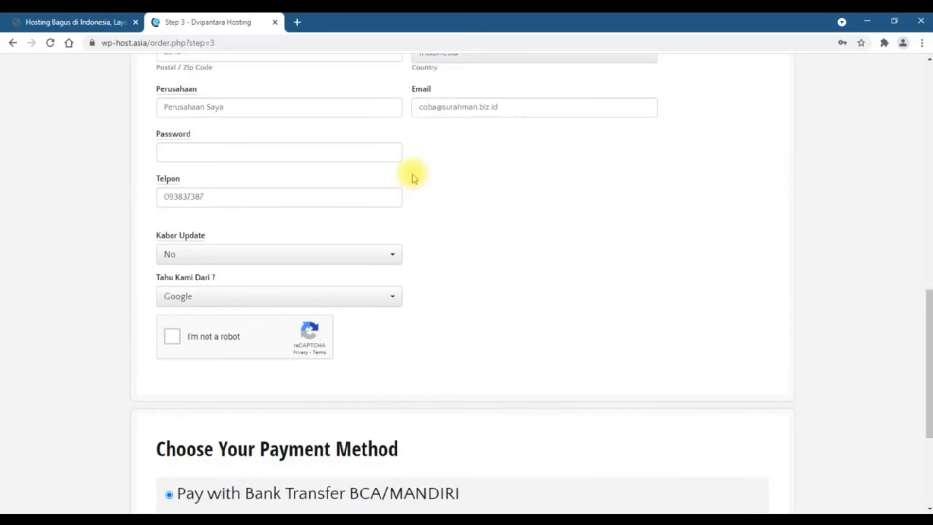
# Re-enter a valid account password, pass the robot check, accept the Terms and place the order
pyautogui.click(323, 161)
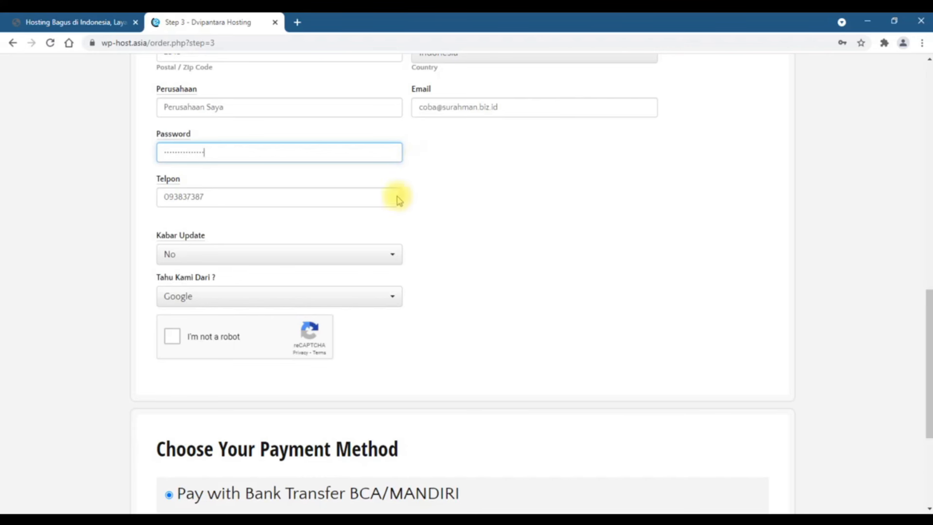
pyautogui.click(173, 336)
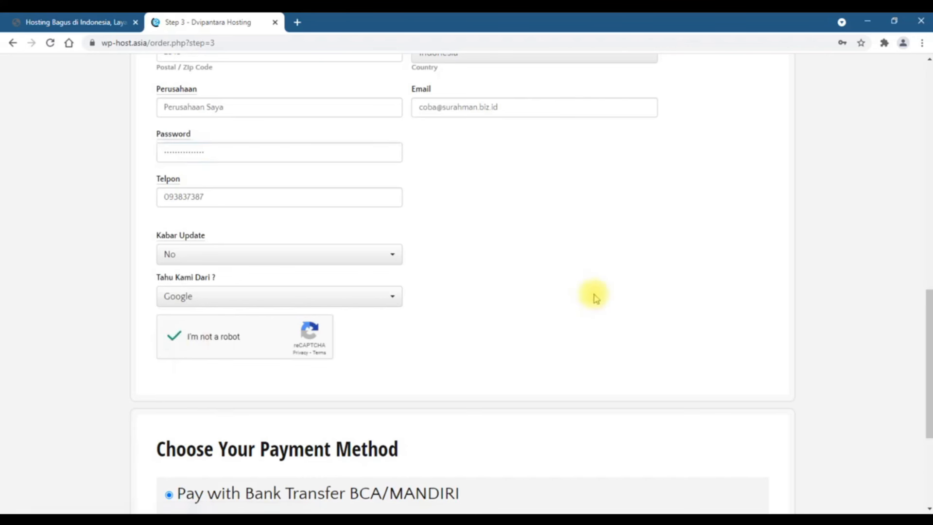
pyautogui.scroll(-4, 594, 297)
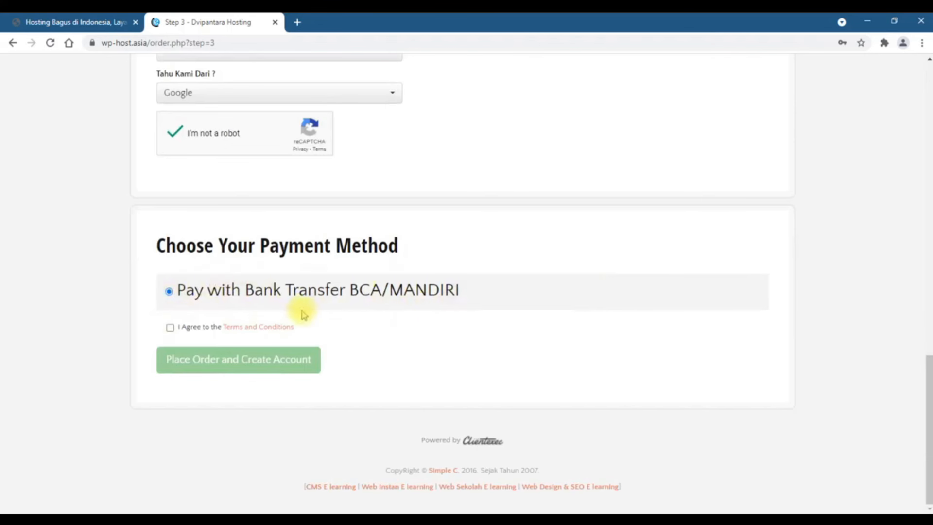
pyautogui.click(168, 328)
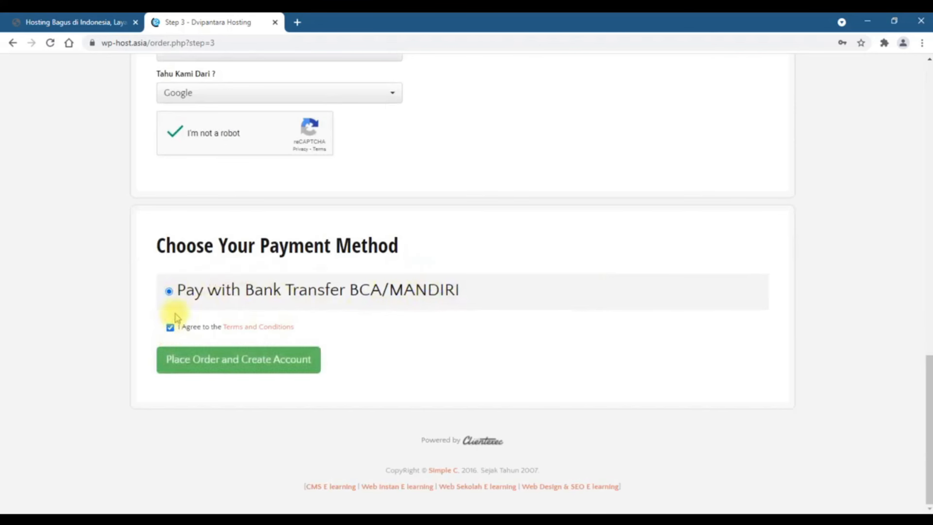
pyautogui.click(225, 370)
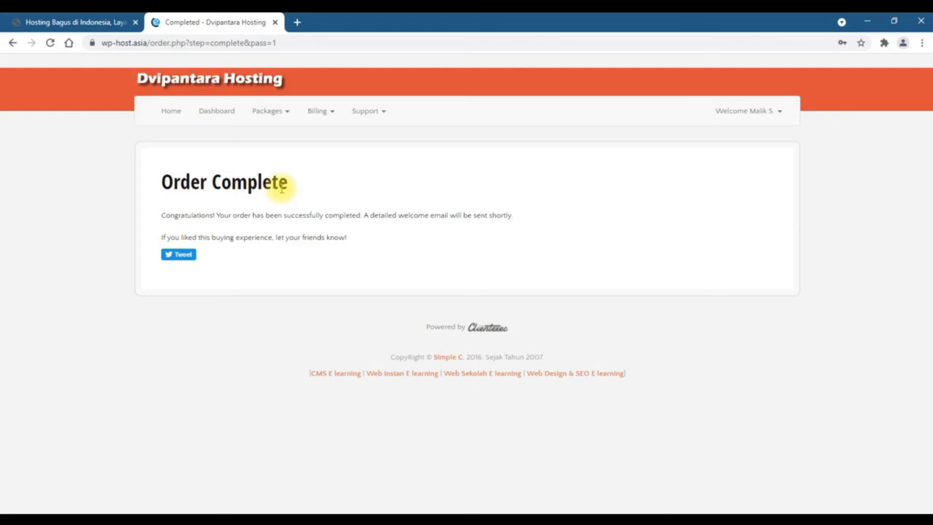
# Open unpaid invoice #2070 from Billing > My Invoices and review its Rp350.000 IDR balance
pyautogui.click(325, 111)
pyautogui.click(326, 140)
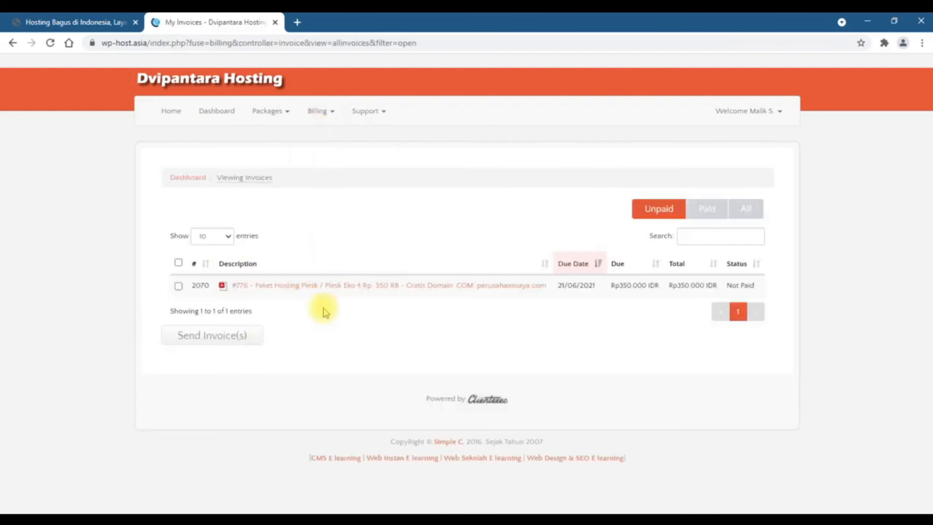
pyautogui.click(352, 290)
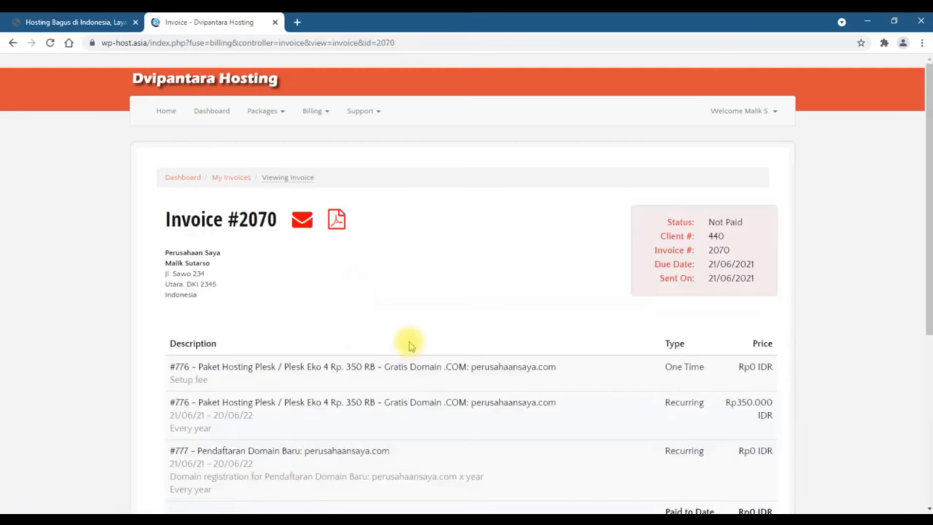
pyautogui.scroll(-2, 410, 340)
pyautogui.scroll(-3, 360, 402)
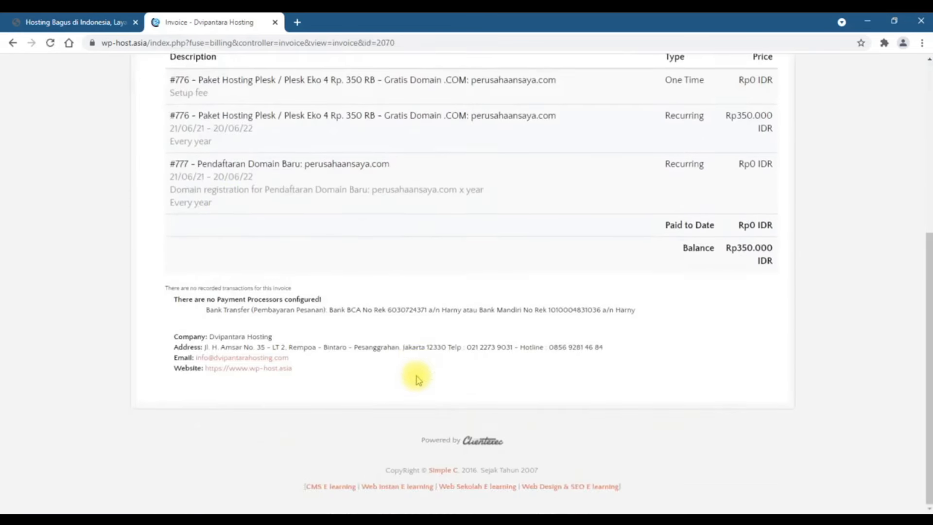
pyautogui.scroll(6, 417, 378)
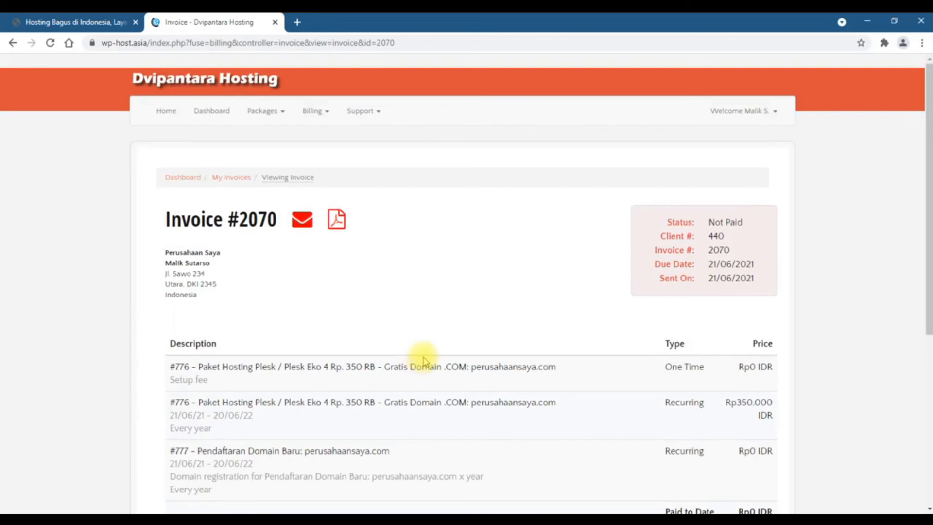
pyautogui.scroll(-4, 423, 362)
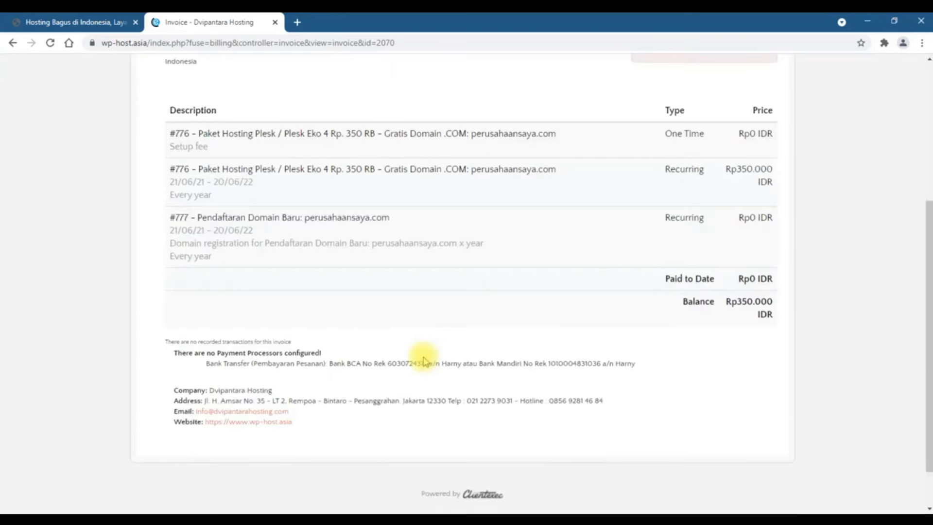
pyautogui.scroll(1, 422, 362)
pyautogui.scroll(-2, 424, 361)
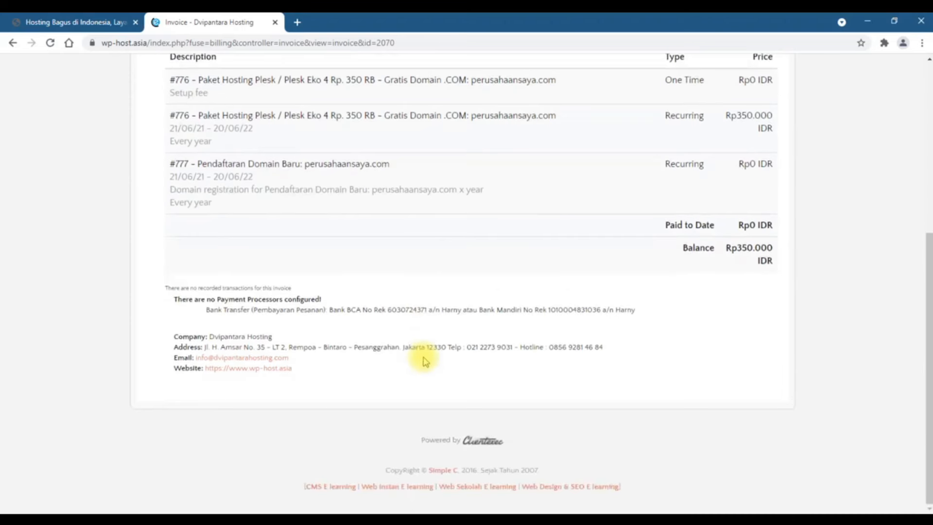
pyautogui.moveTo(574, 346); pyautogui.dragTo(466, 345)
pyautogui.click(468, 357)
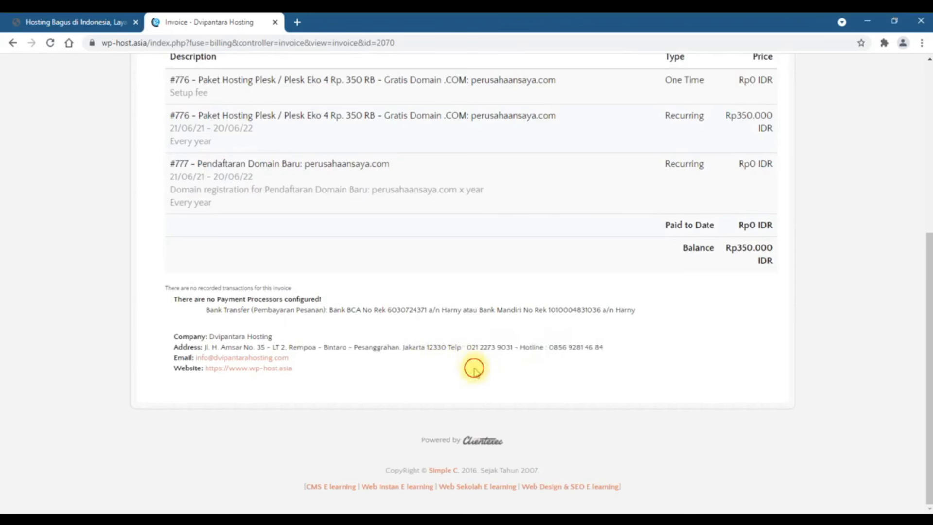
pyautogui.scroll(5, 464, 364)
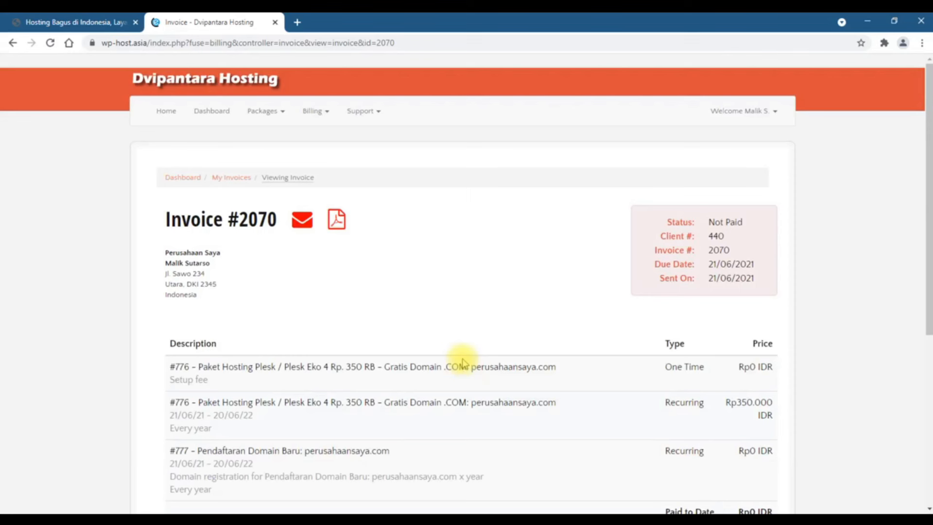
# Go to Support > Submit a request and look over the blank ticket form's subject, question and attachment fields
pyautogui.click(373, 115)
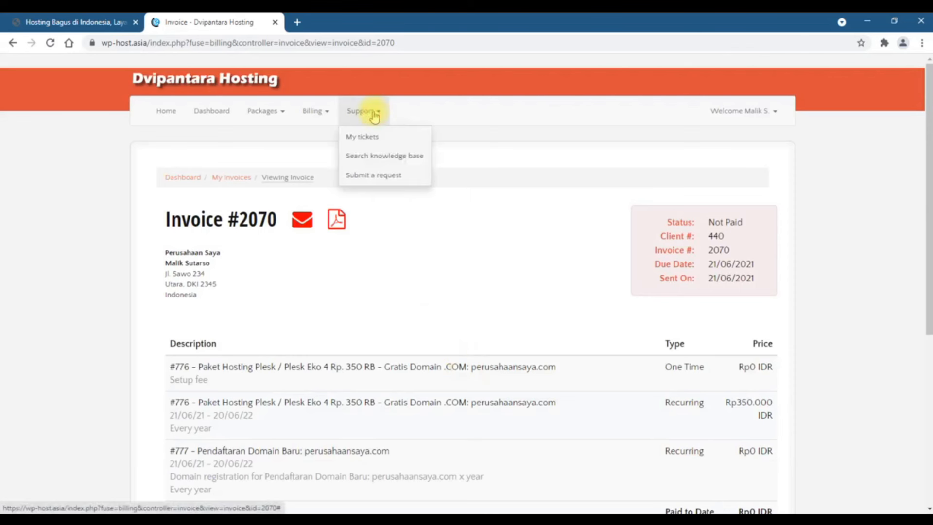
pyautogui.click(375, 178)
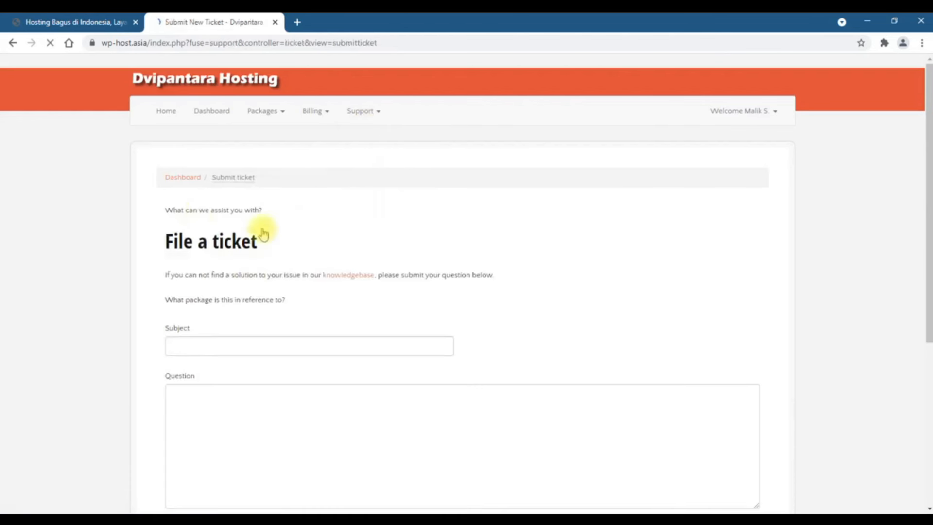
pyautogui.scroll(-6, 298, 295)
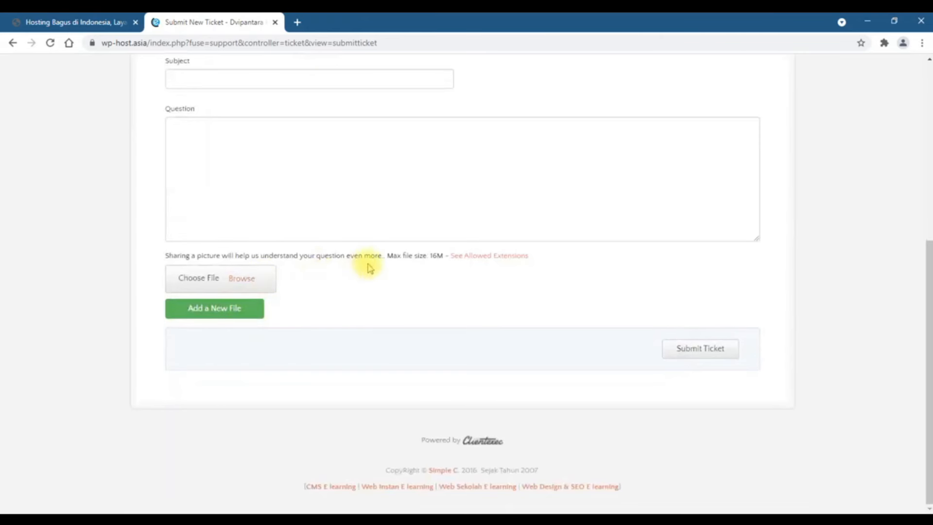
pyautogui.scroll(3, 367, 267)
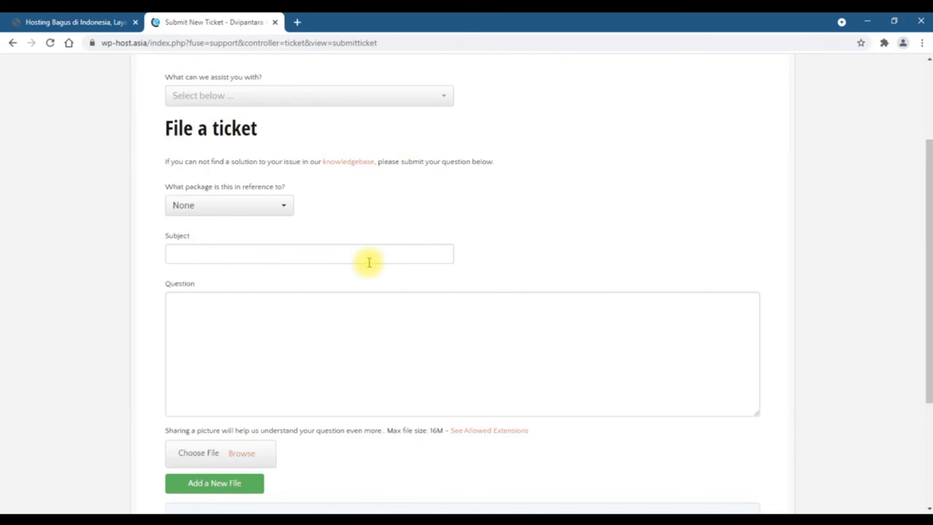
pyautogui.scroll(3, 369, 261)
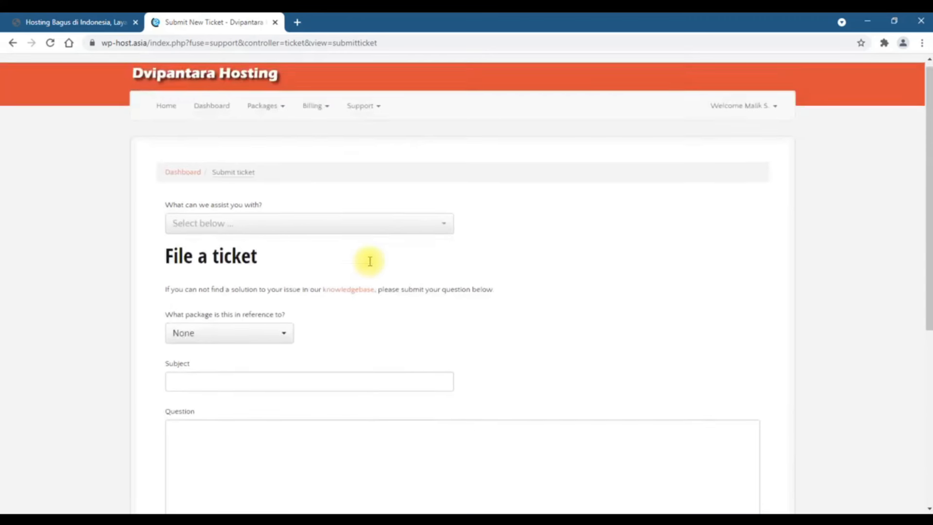
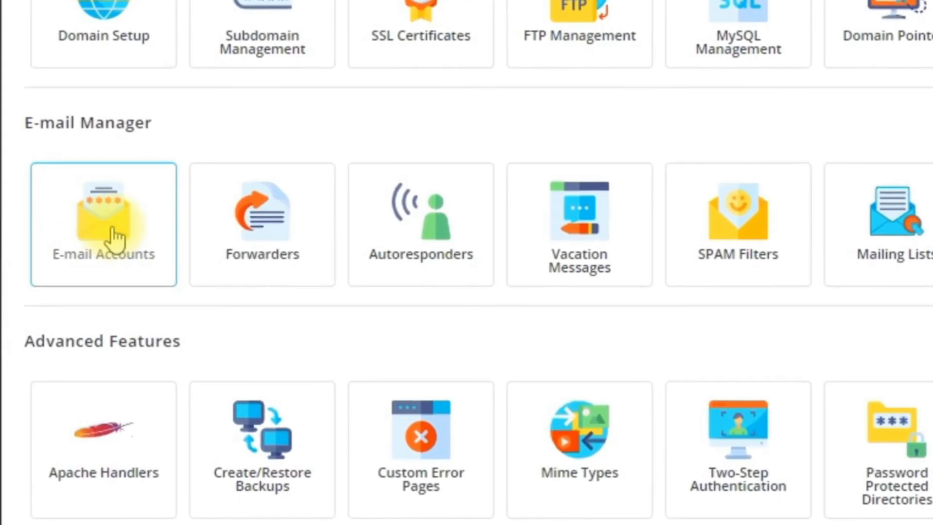
# From the E-mail Accounts list, start a new mail account for c-4webdesign.net
pyautogui.click(111, 238)
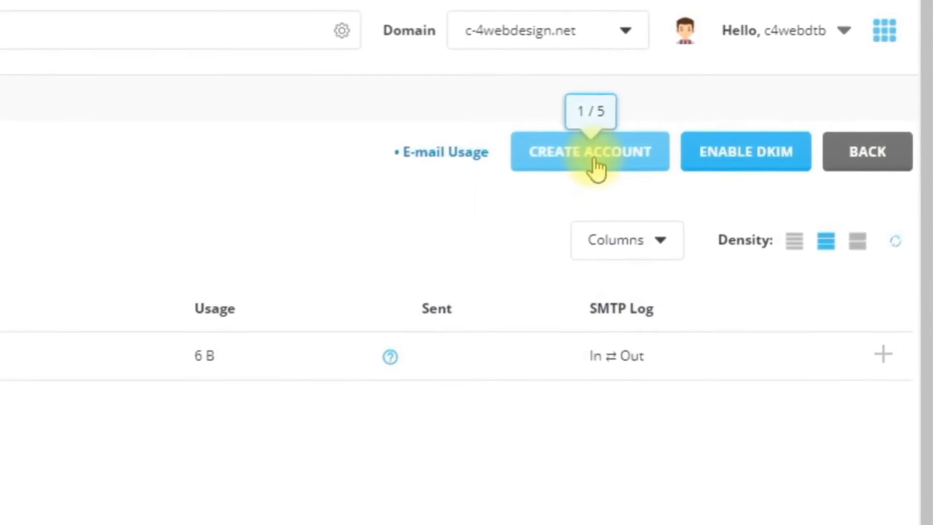
pyautogui.click(565, 174)
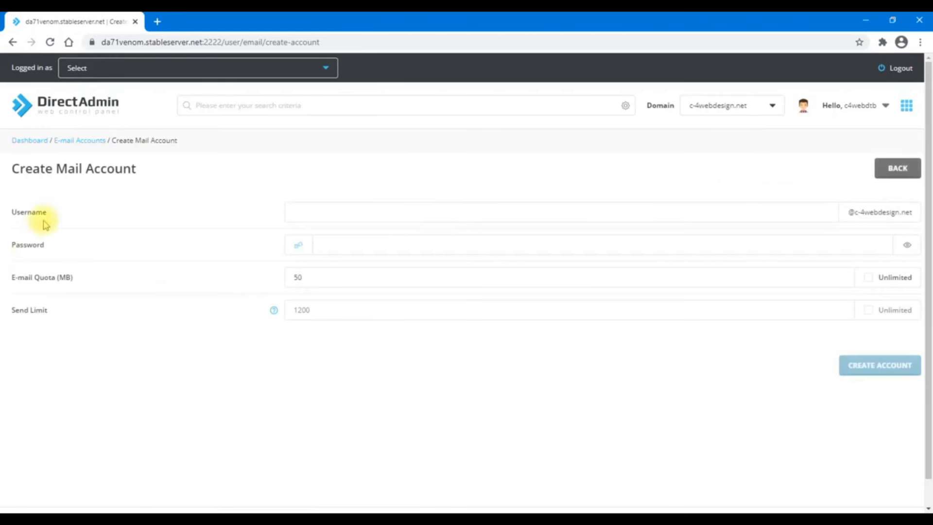
# Enter info as the mailbox username and type the account password
pyautogui.click(391, 218)
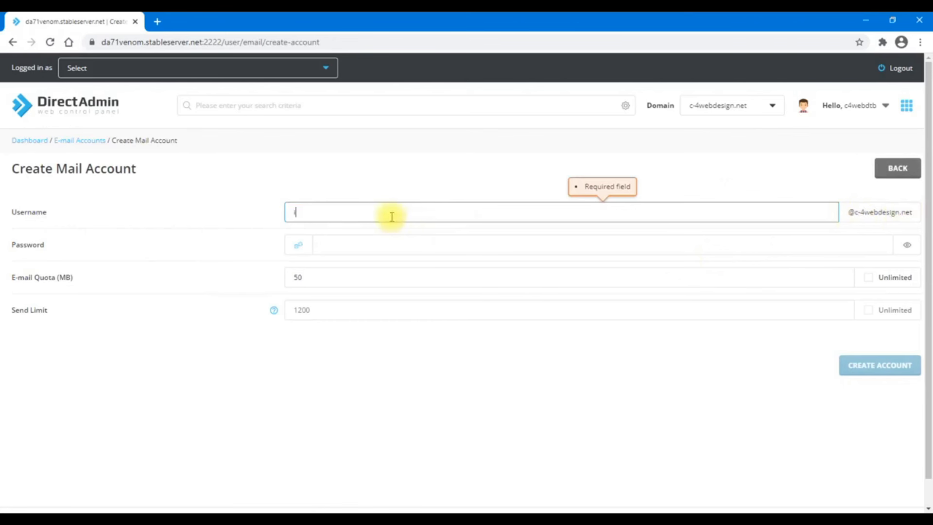
pyautogui.write('info')
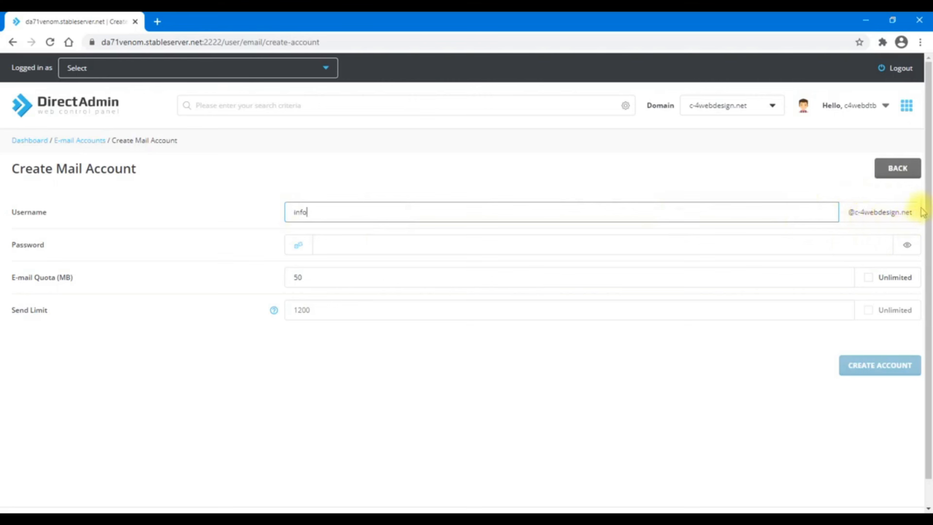
pyautogui.moveTo(323, 209); pyautogui.dragTo(238, 196)
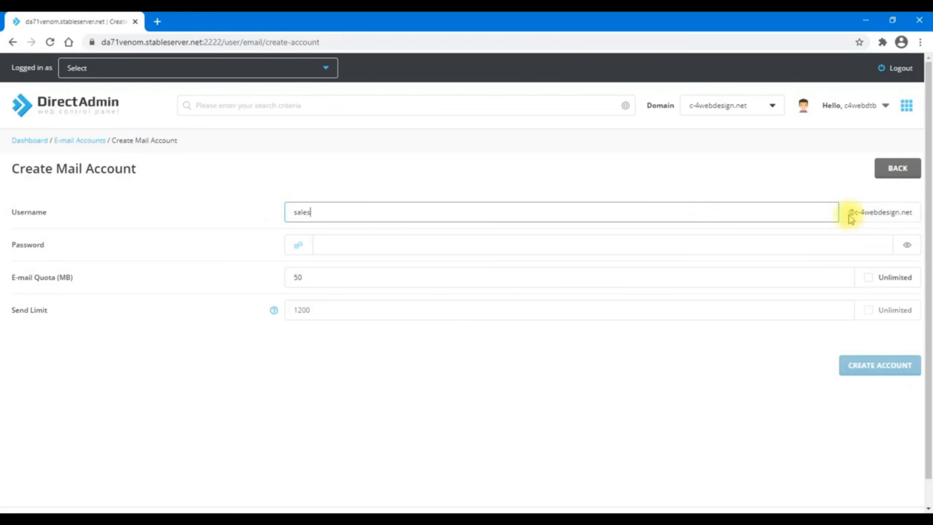
pyautogui.moveTo(826, 212); pyautogui.dragTo(243, 201)
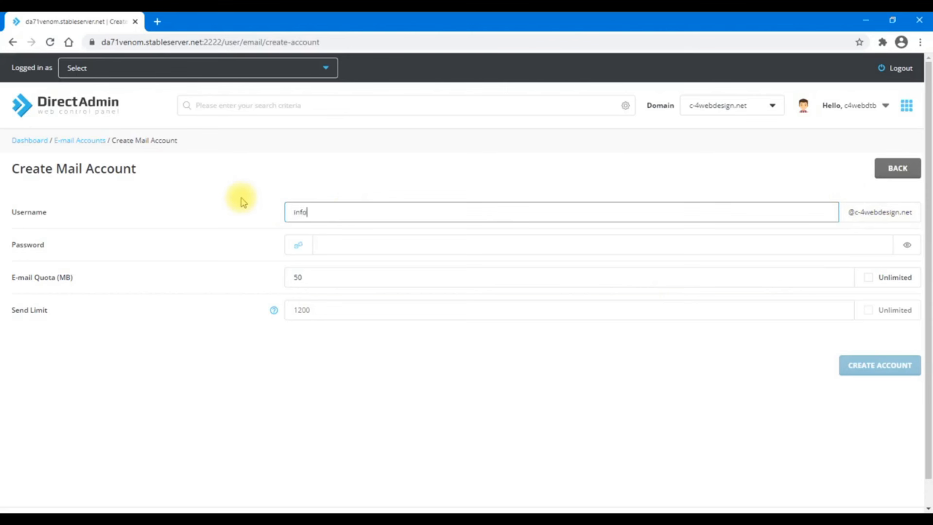
pyautogui.write('info')
pyautogui.click(413, 253)
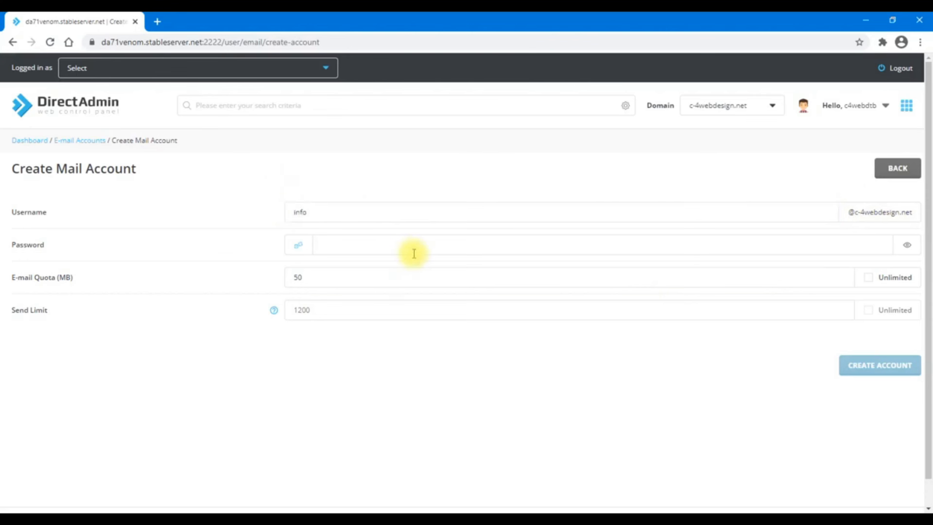
pyautogui.click(413, 253)
pyautogui.write('••••')
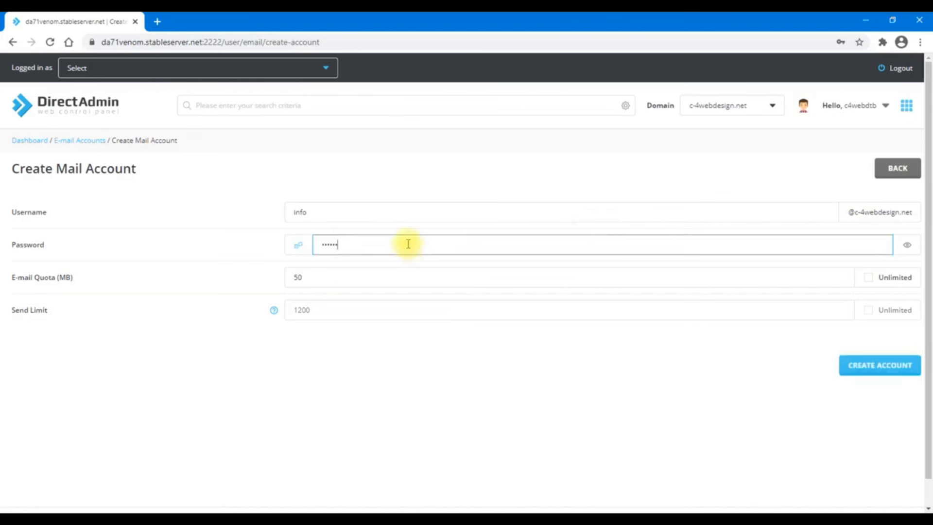
pyautogui.click(251, 253)
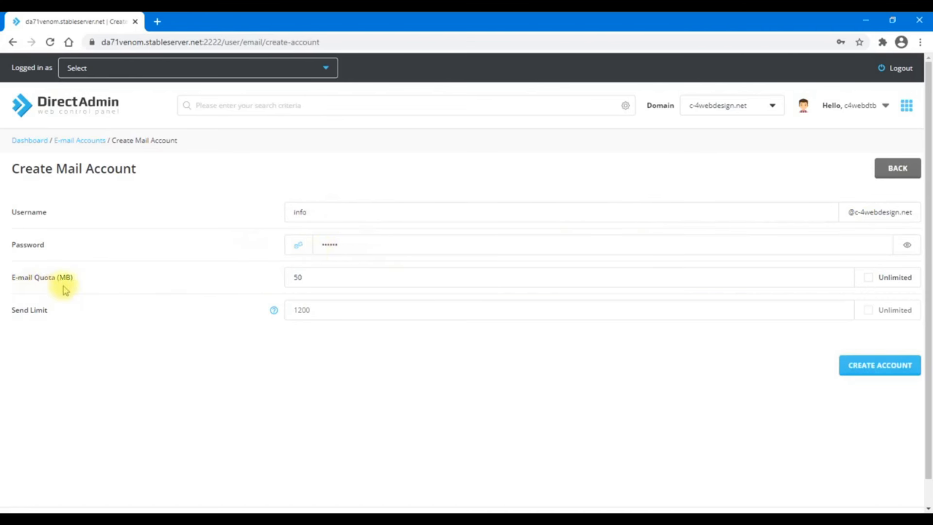
# Change the e-mail quota from 50 to 2000 MB and create the info mail account
pyautogui.click(322, 285)
pyautogui.doubleClick(332, 268)
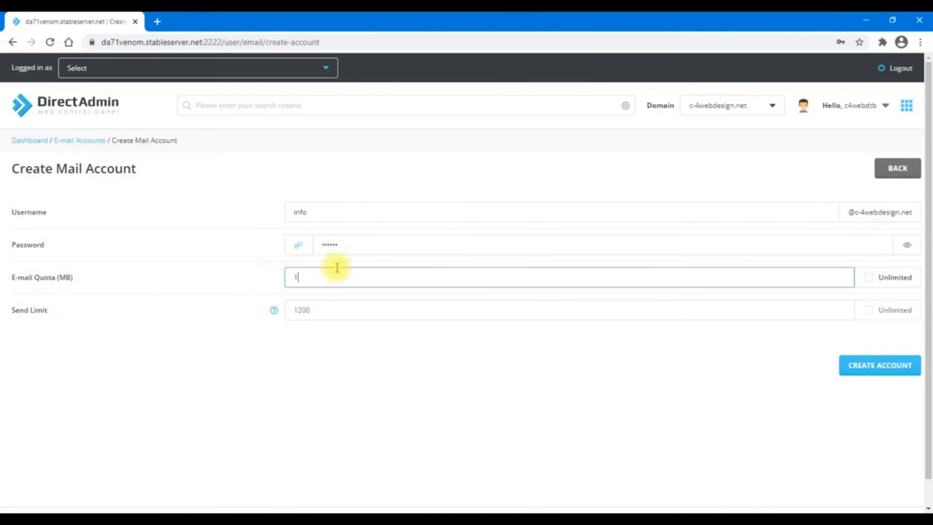
pyautogui.write('2000')
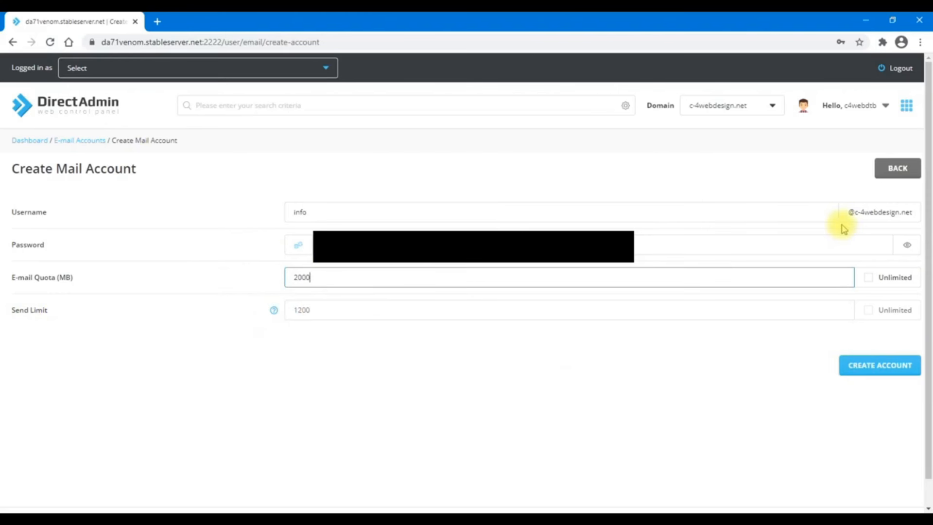
pyautogui.click(898, 370)
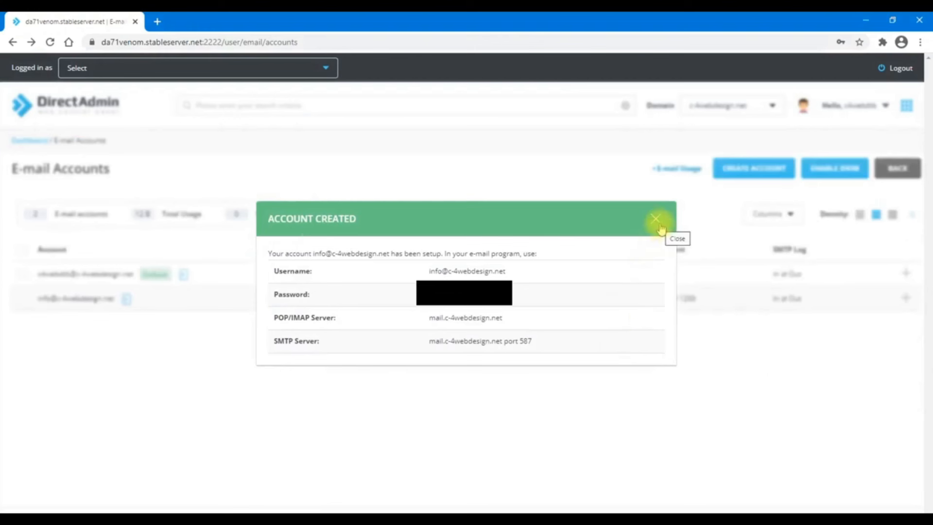
# Dismiss the Account Created dialog and load c-4webdesign.net in a new browser tab
pyautogui.click(656, 219)
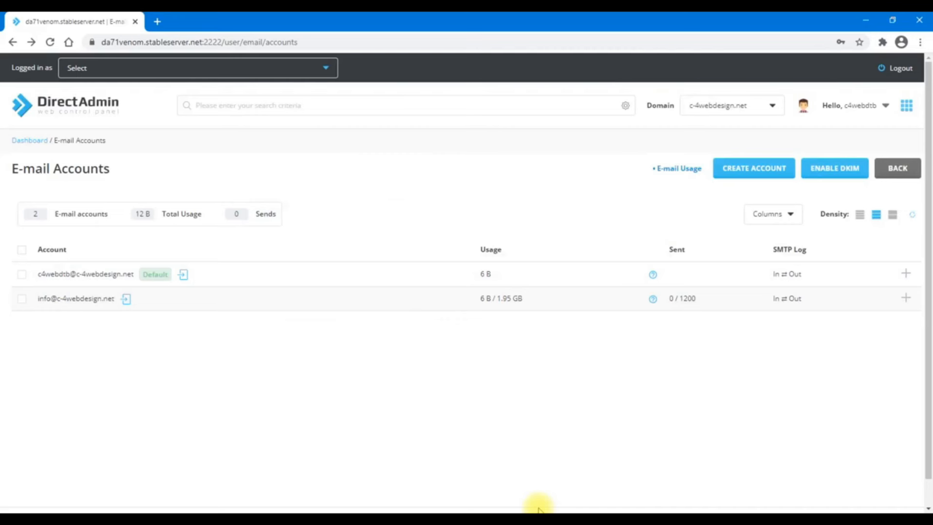
pyautogui.click(157, 21)
pyautogui.write('c-4webdesign.com')
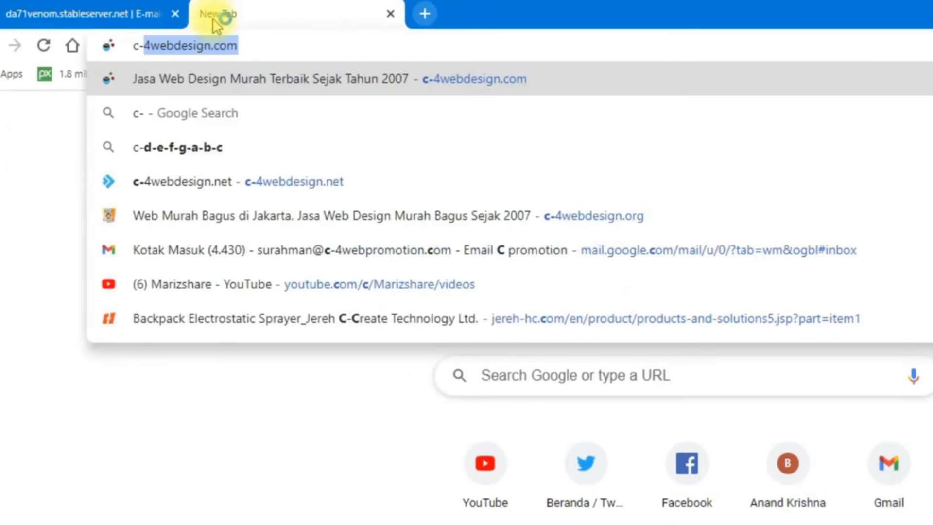
pyautogui.press('BackSpace')
pyautogui.press('BackSpace')
pyautogui.press('BackSpace')
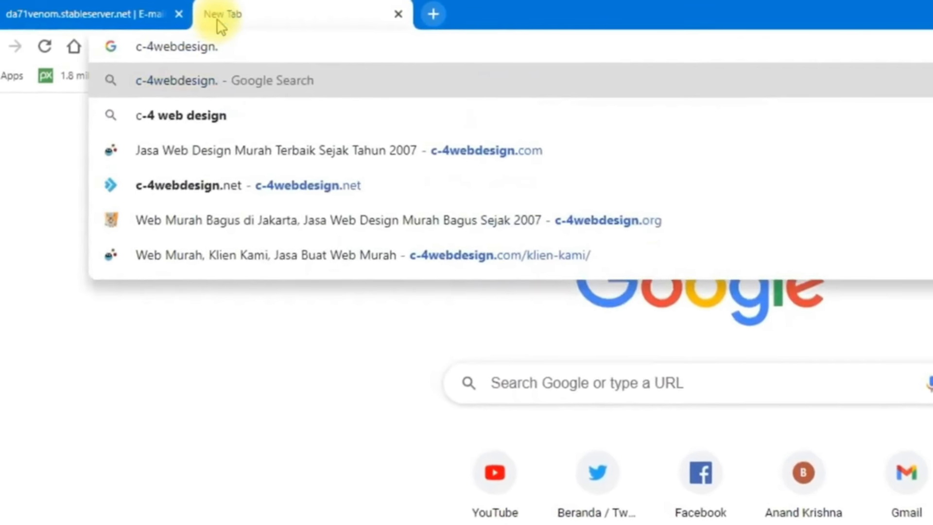
pyautogui.write('net')
pyautogui.press('Return')
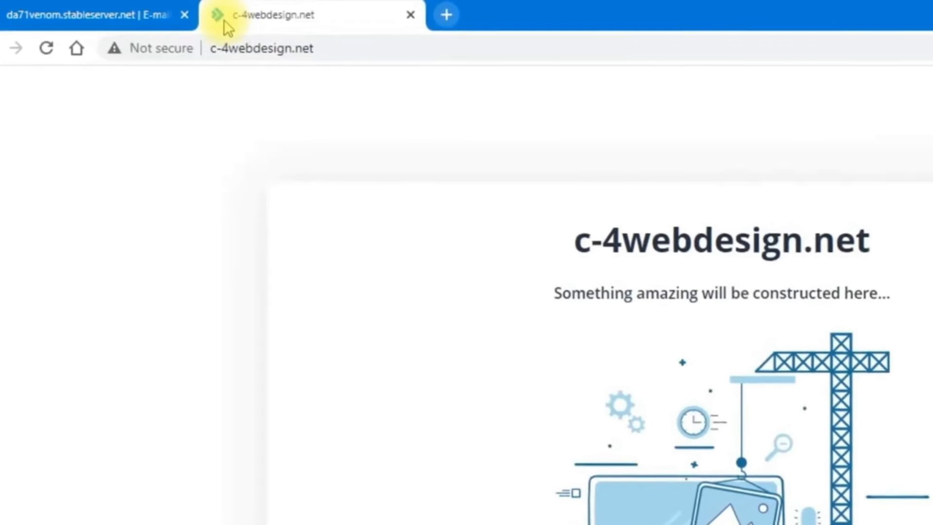
pyautogui.doubleClick(240, 52)
pyautogui.click(311, 49)
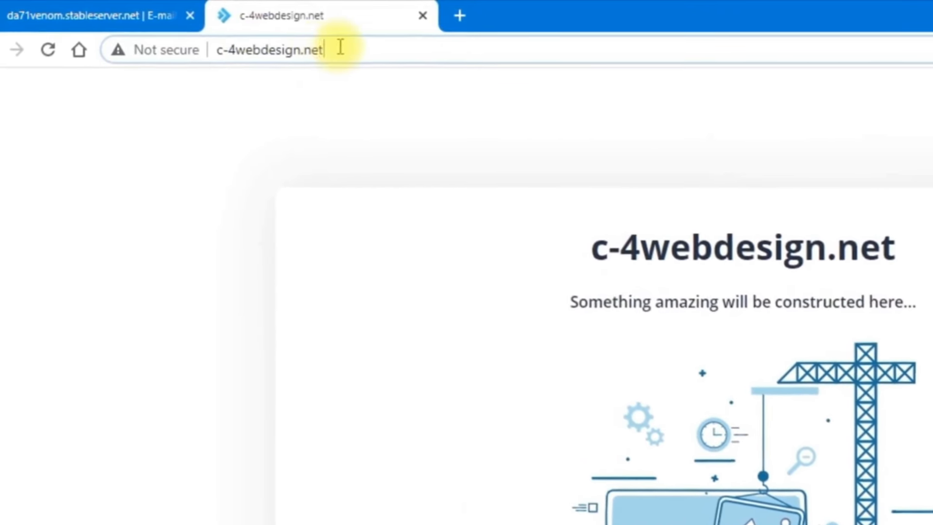
pyautogui.press('Left')
pyautogui.press('Left')
pyautogui.press('Left')
pyautogui.press('Left')
pyautogui.press('Left')
pyautogui.press('Left')
pyautogui.press('Left')
pyautogui.press('Left')
pyautogui.press('Left')
pyautogui.press('Left')
pyautogui.press('Left')
pyautogui.press('Left')
pyautogui.press('Left')
pyautogui.press('Left')
pyautogui.press('Left')
pyautogui.press('Left')
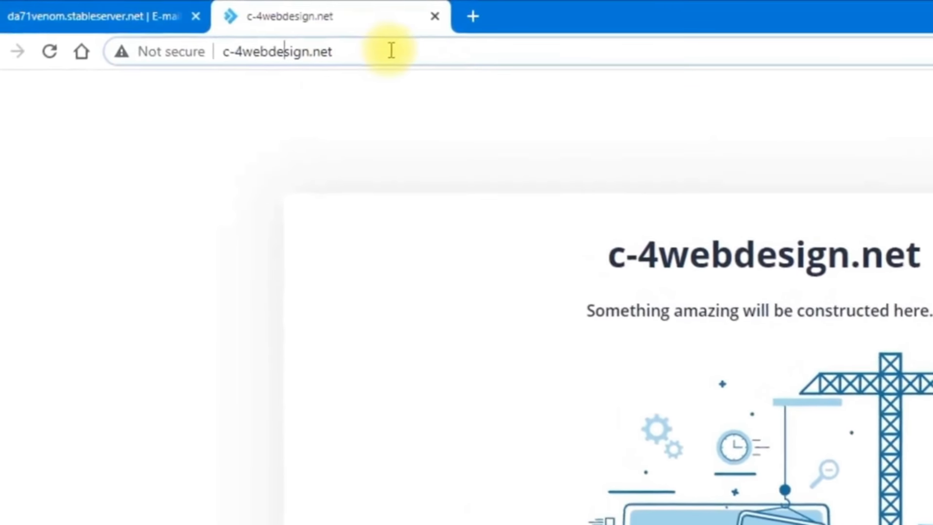
pyautogui.write('https:')
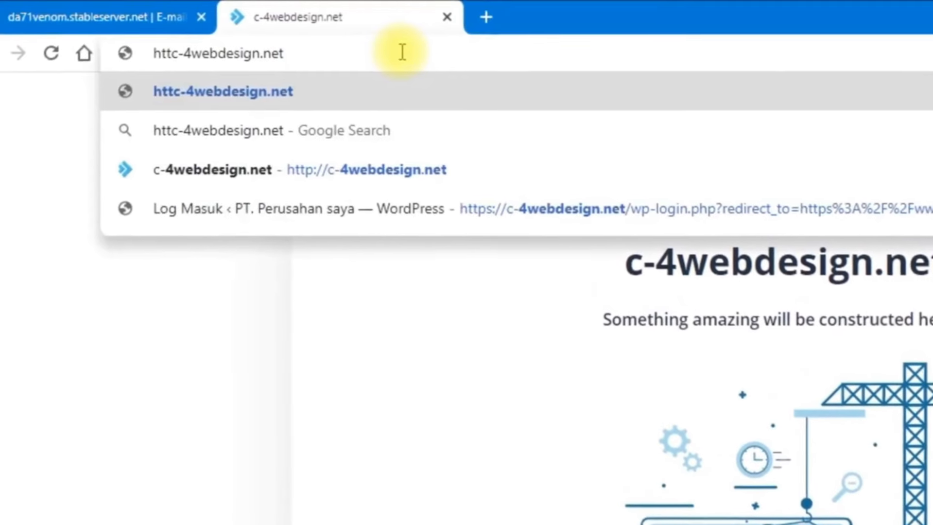
pyautogui.write('//')
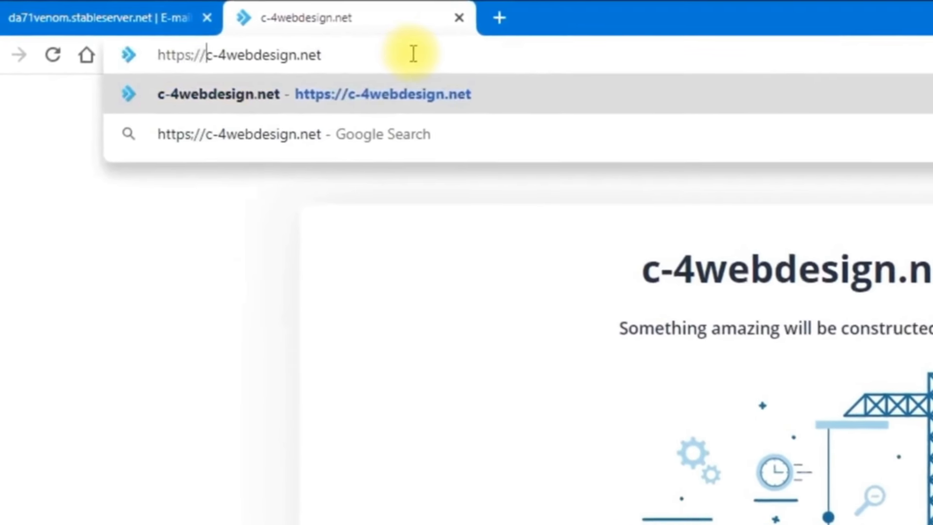
pyautogui.press('Return')
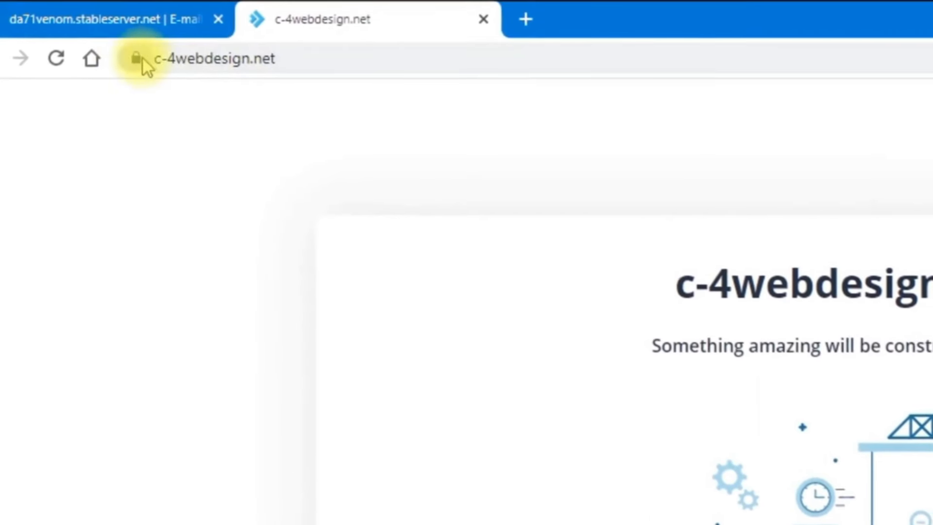
pyautogui.click(435, 59)
pyautogui.click(446, 61)
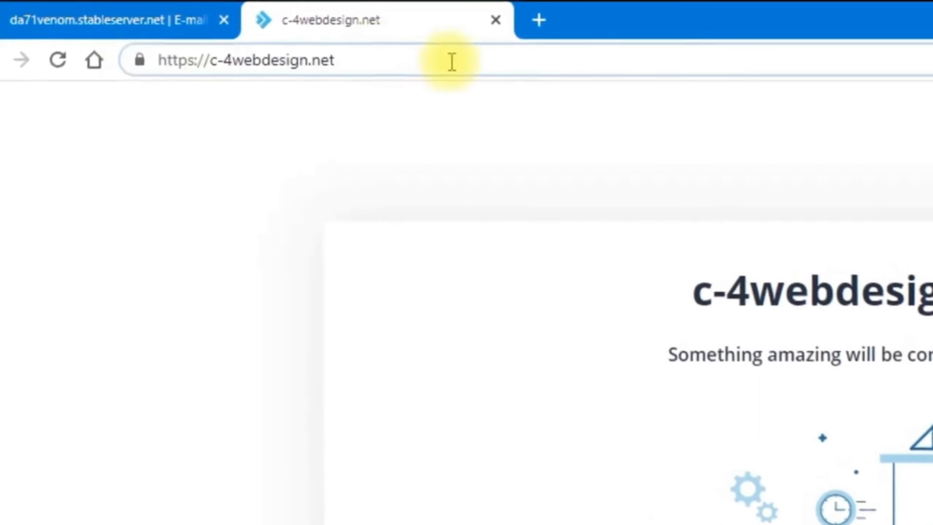
pyautogui.write('/')
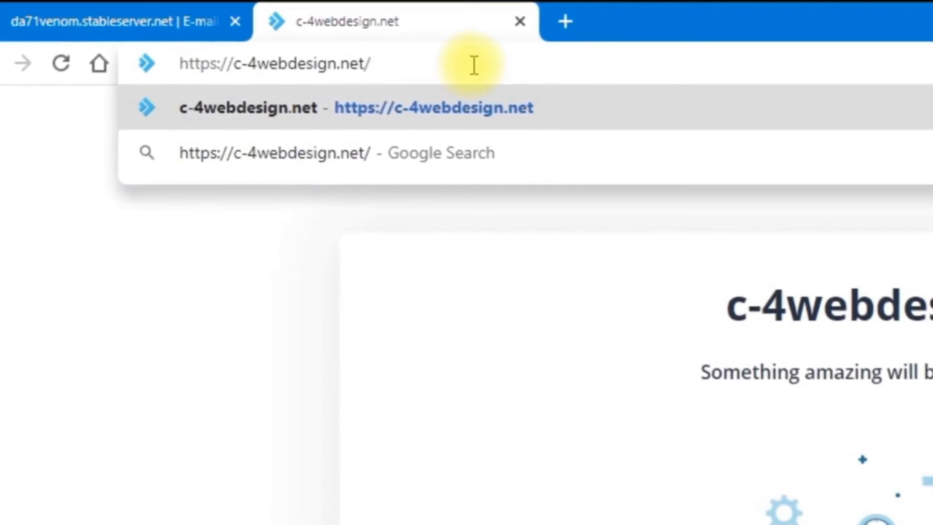
pyautogui.write('webmail')
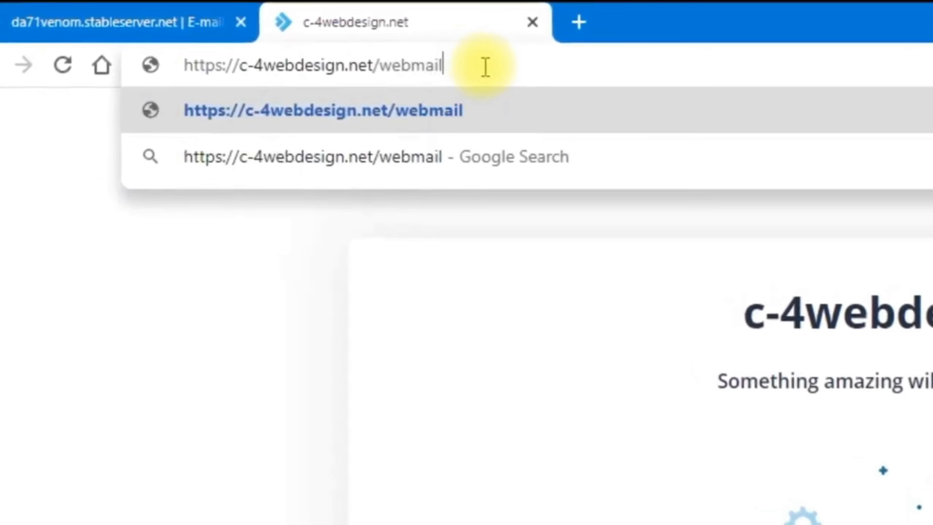
pyautogui.press('Return')
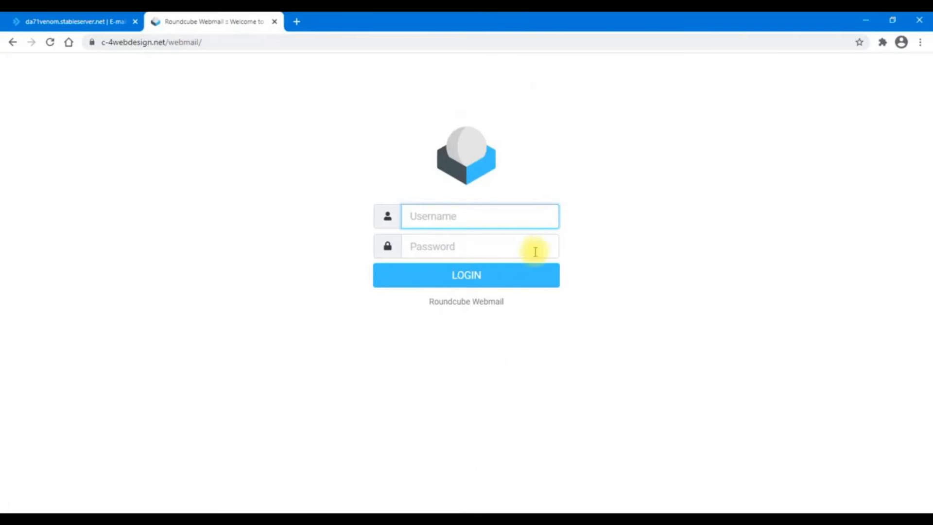
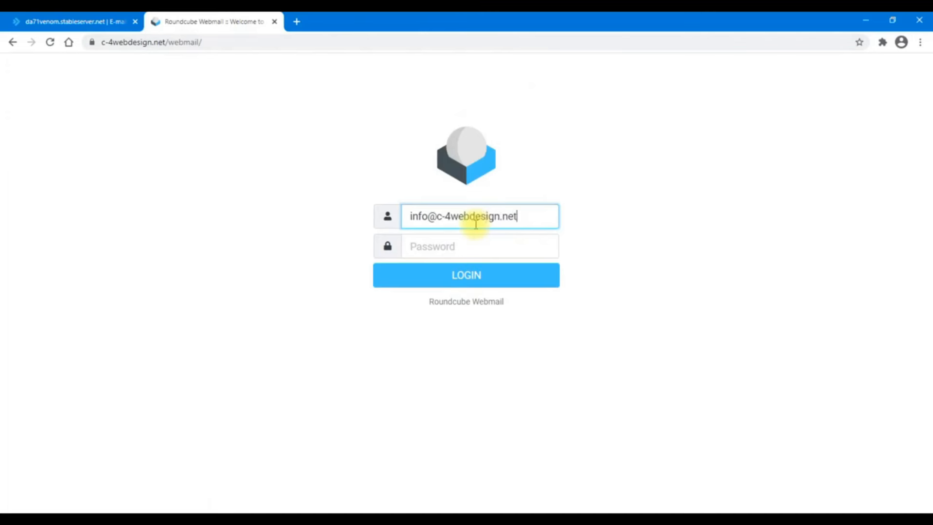
# Log in to Roundcube as the info mailbox and choose Never for saving the password
pyautogui.click(441, 252)
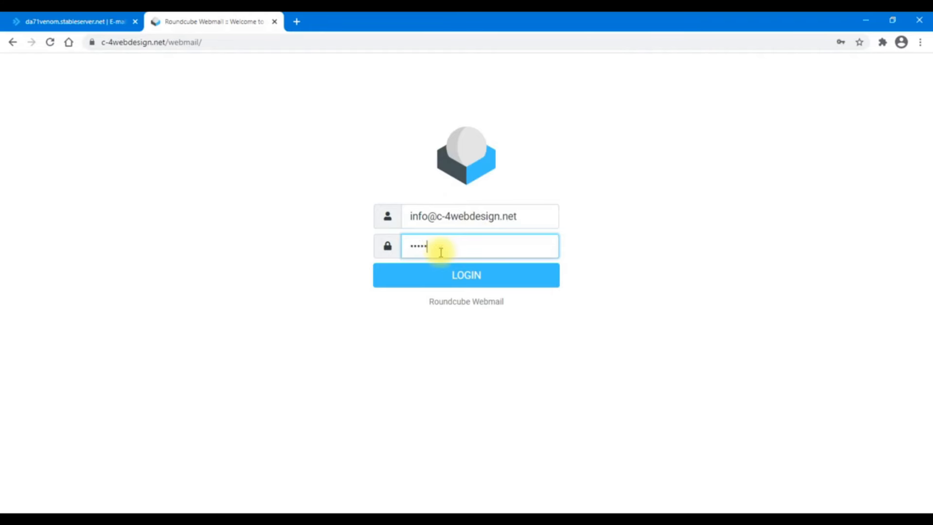
pyautogui.click(470, 282)
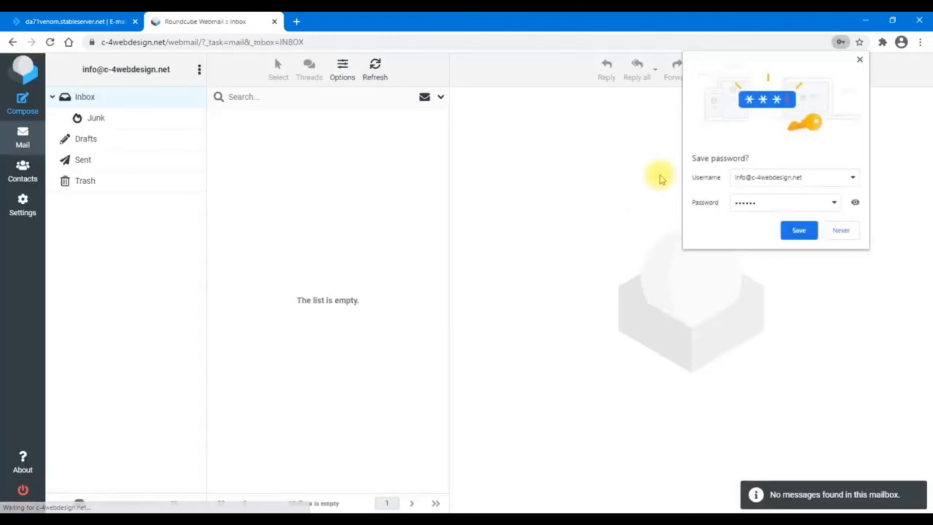
pyautogui.click(842, 231)
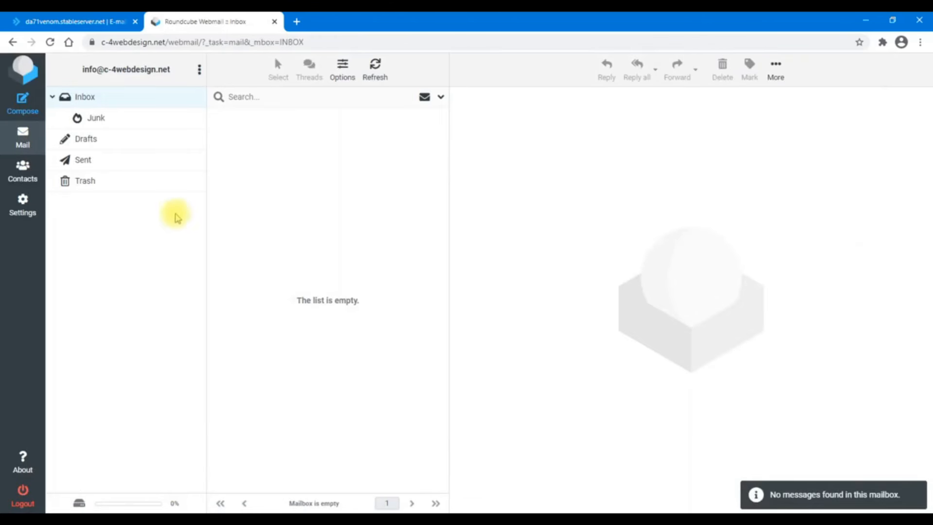
# Send a test message with subject 'Coba email saya' and a short body to the info mailbox
pyautogui.click(22, 104)
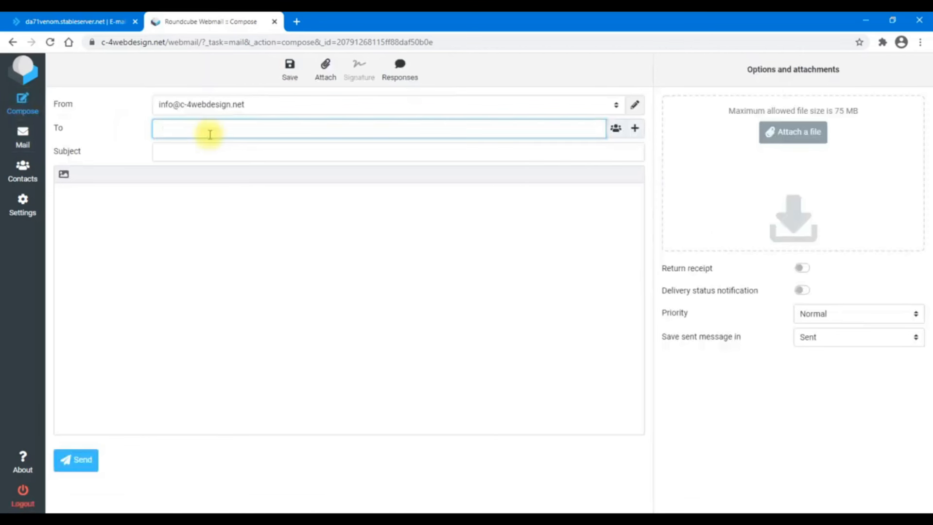
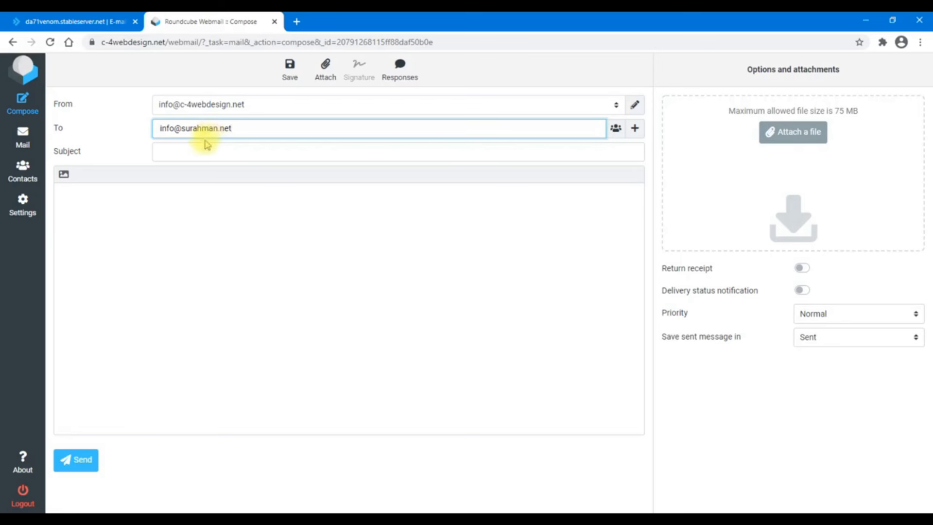
pyautogui.click(213, 154)
pyautogui.write('Coba email saya')
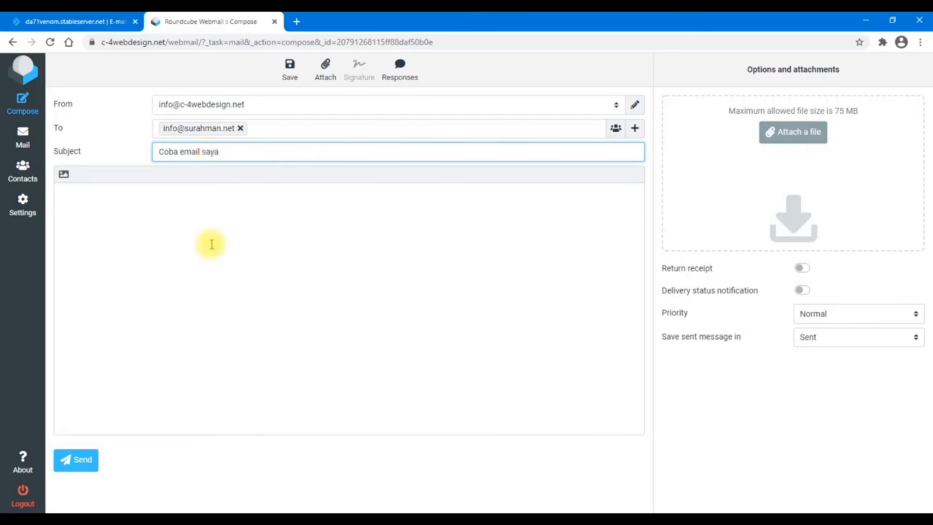
pyautogui.click(213, 270)
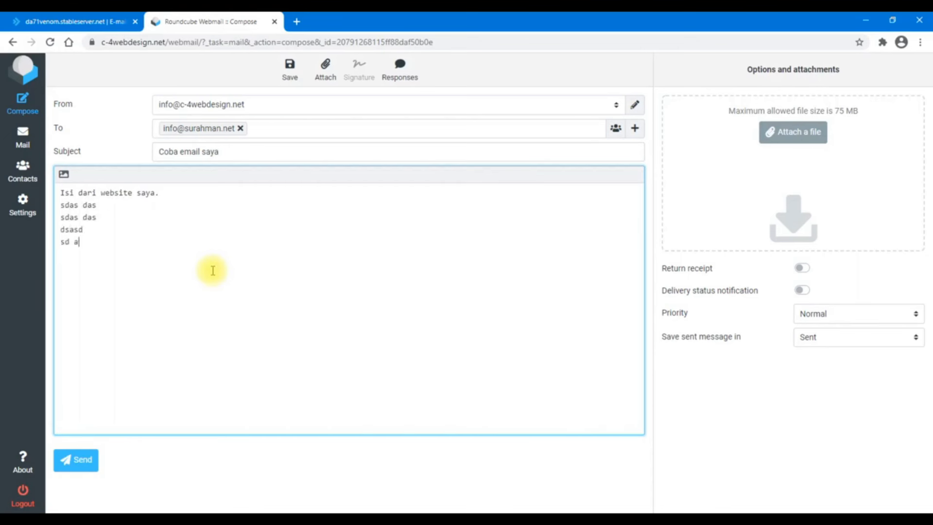
pyautogui.click(76, 459)
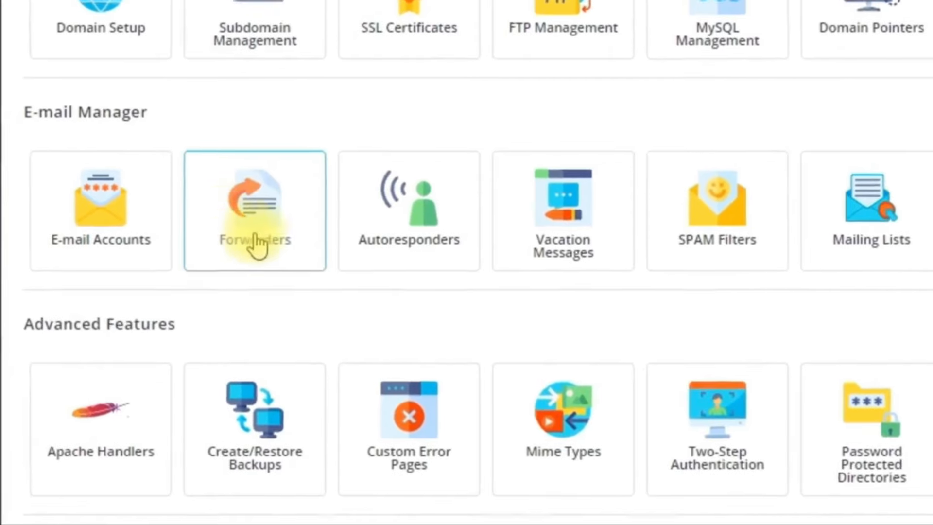
# Go to Forwarders under E-mail Manager and bring up Create E-mail Forwarder
pyautogui.click(234, 195)
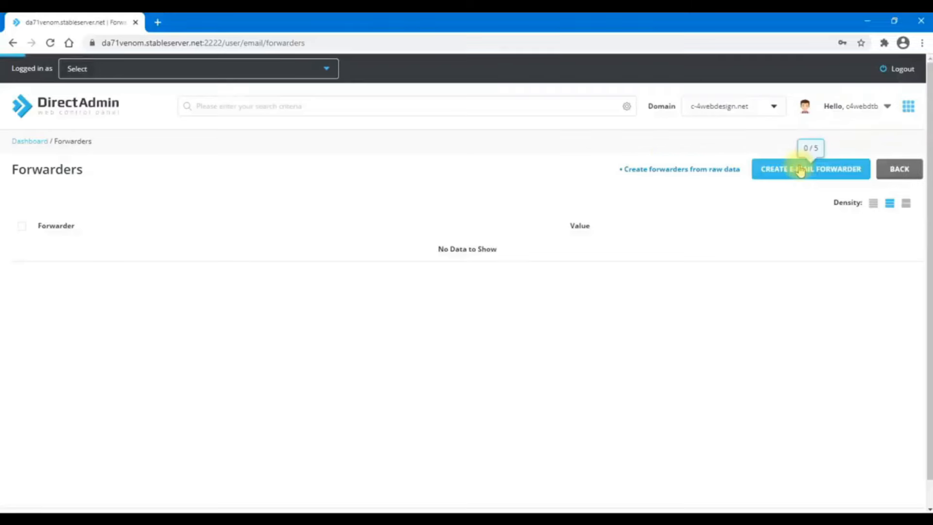
pyautogui.click(800, 170)
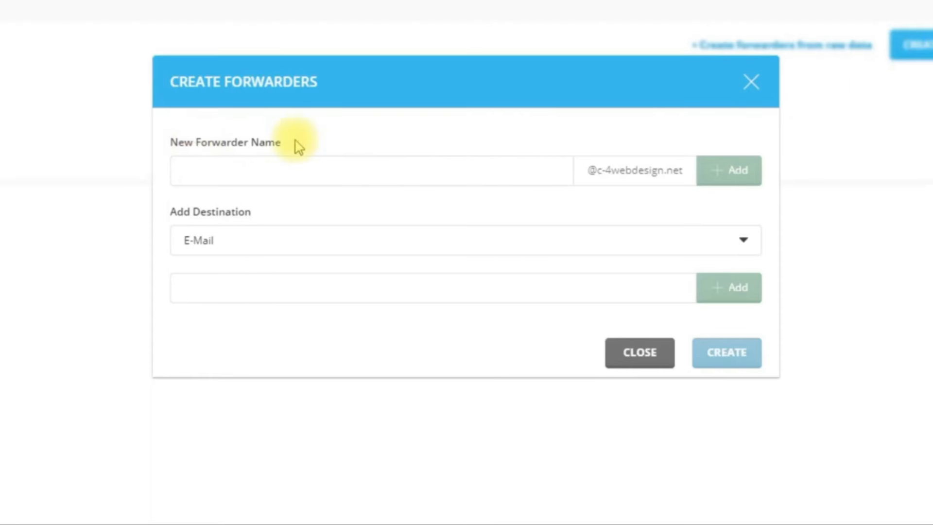
# Name the forwarder info, keep E-Mail as the destination type, and enter a Gmail address
pyautogui.click(328, 173)
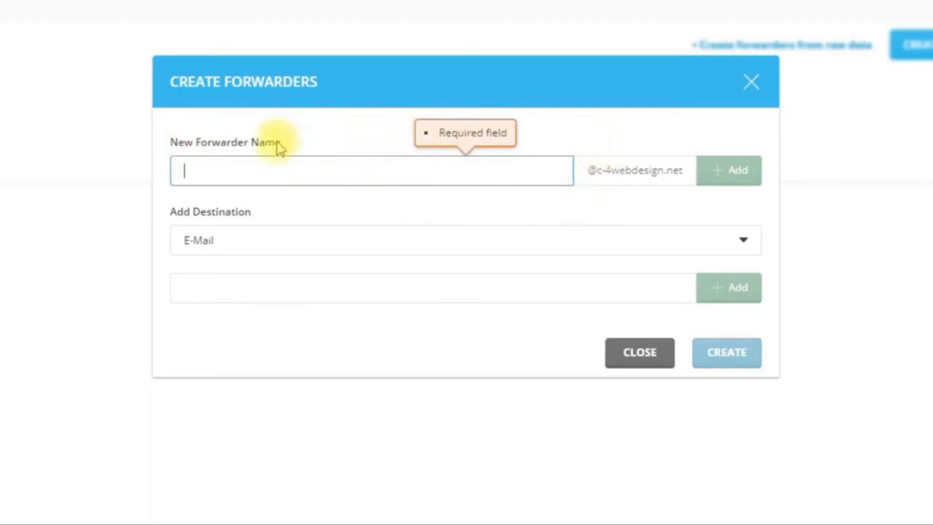
pyautogui.write('info')
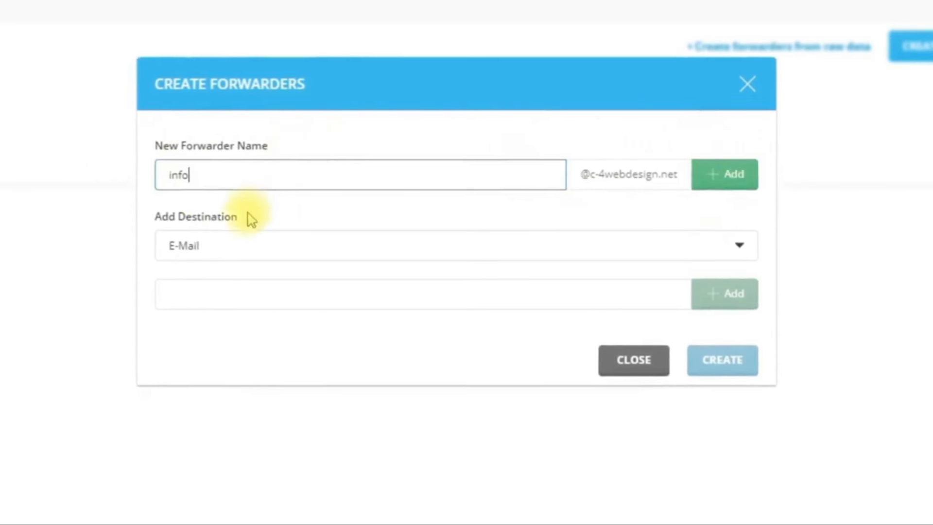
pyautogui.click(167, 297)
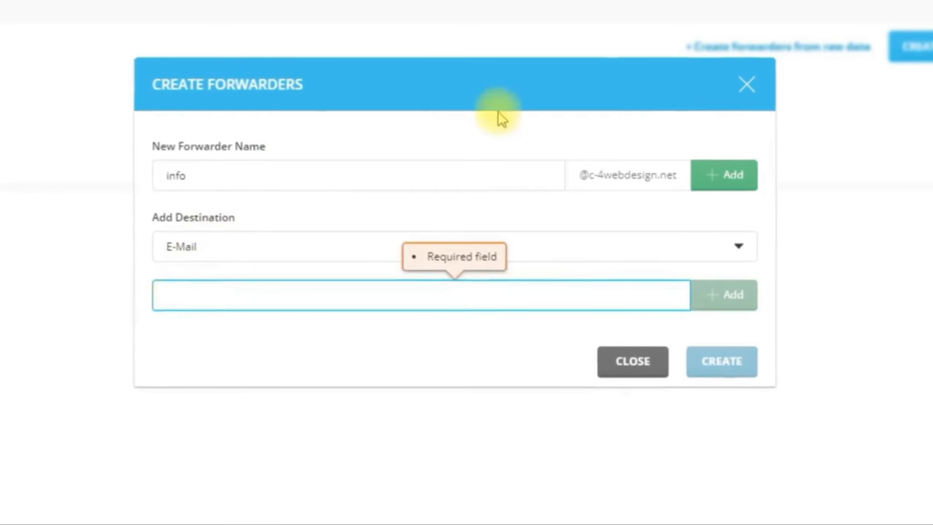
pyautogui.click(208, 252)
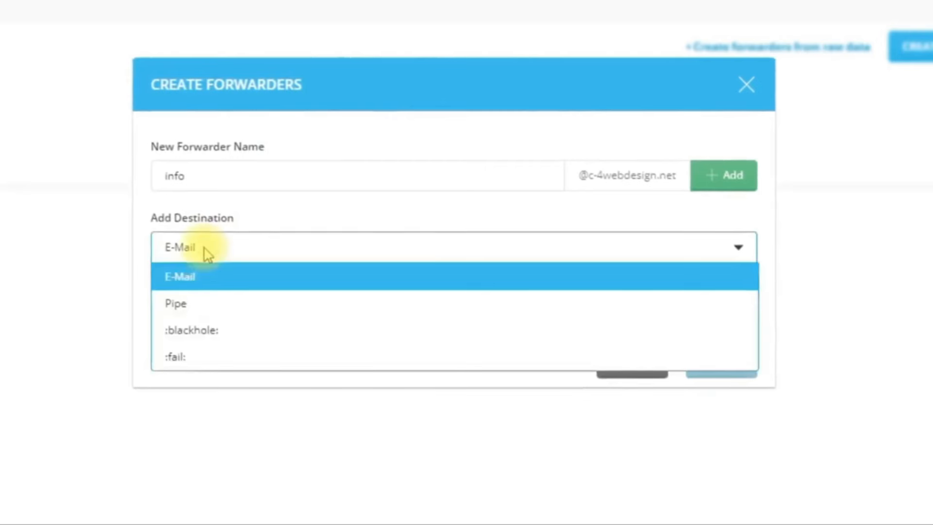
pyautogui.click(187, 278)
pyautogui.click(189, 296)
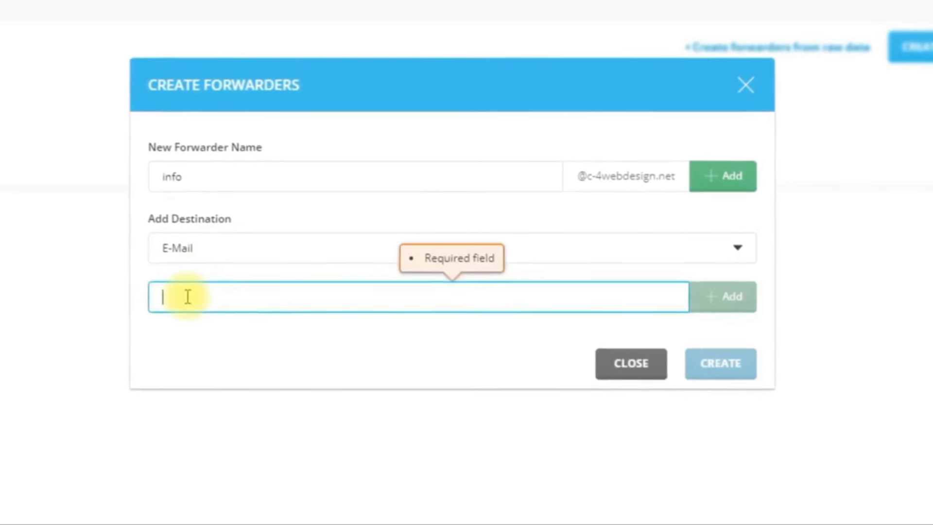
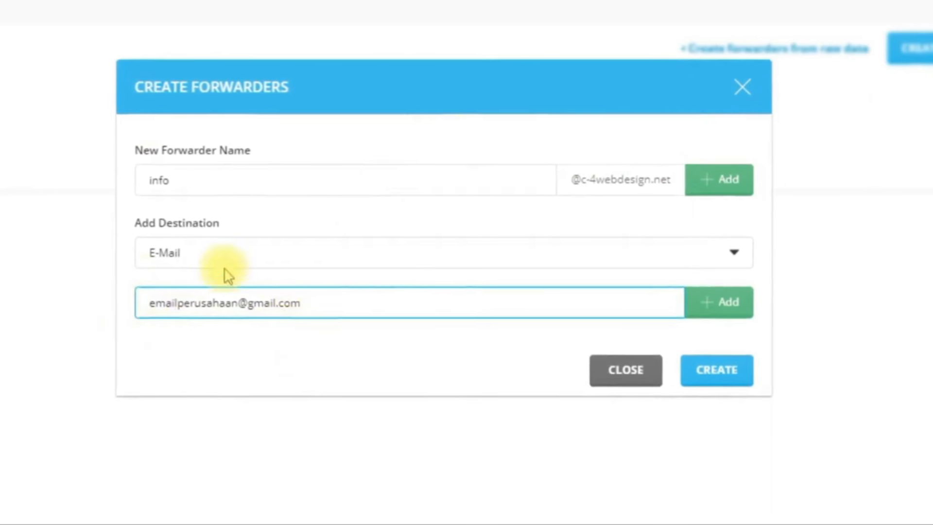
# Add the Gmail address, then type and add a second Hotmail address as destinations
pyautogui.click(734, 311)
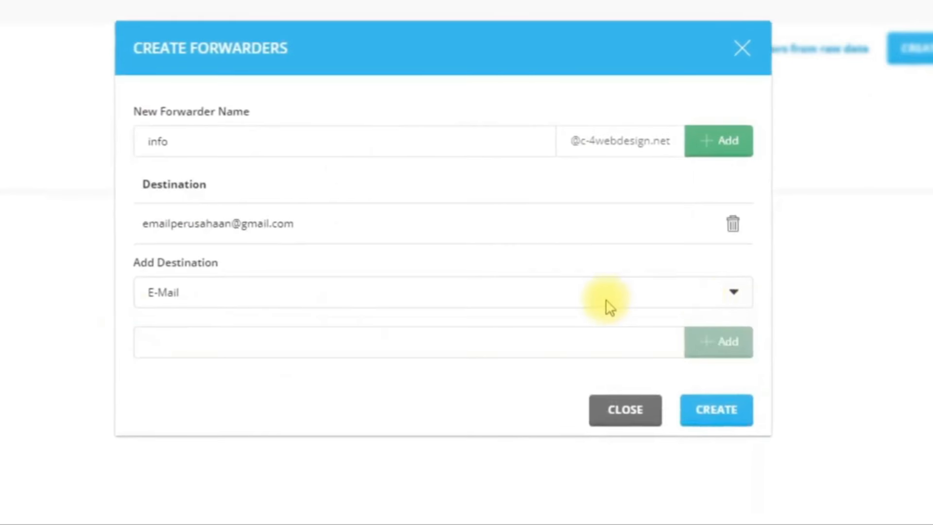
pyautogui.click(345, 341)
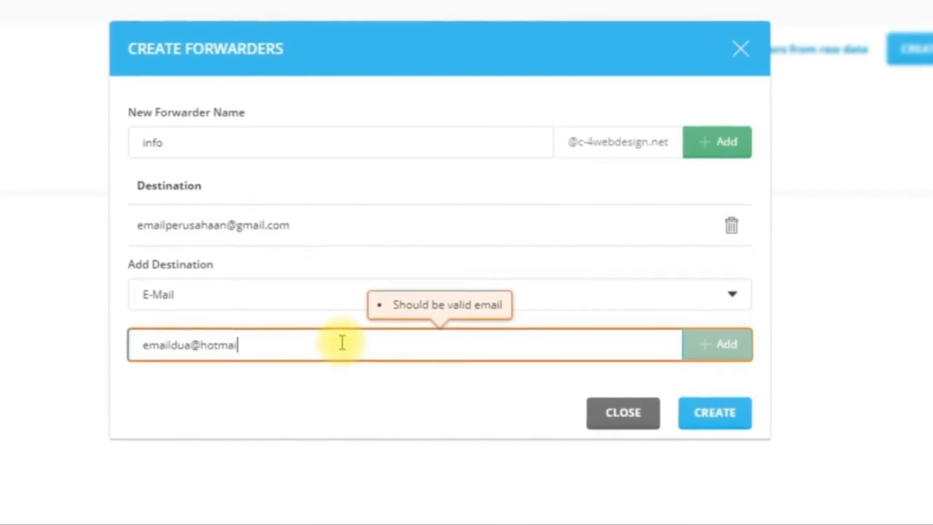
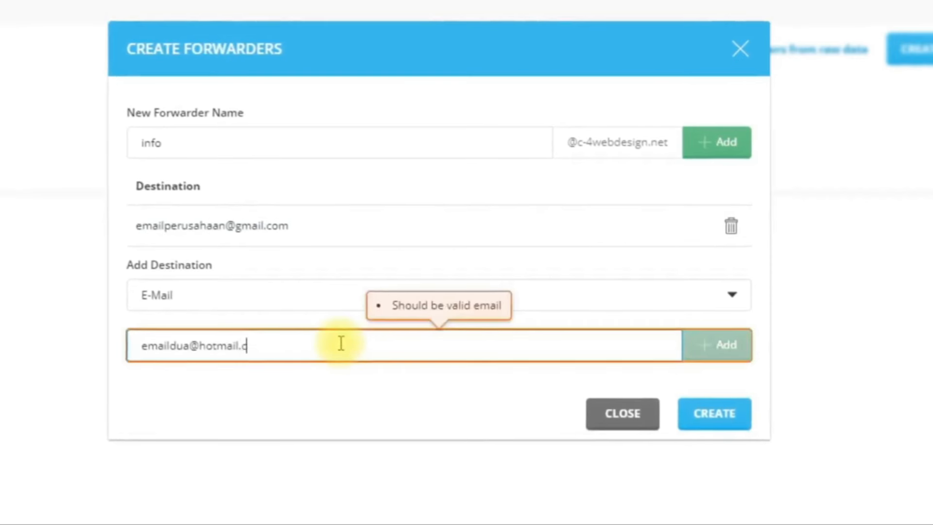
pyautogui.click(722, 354)
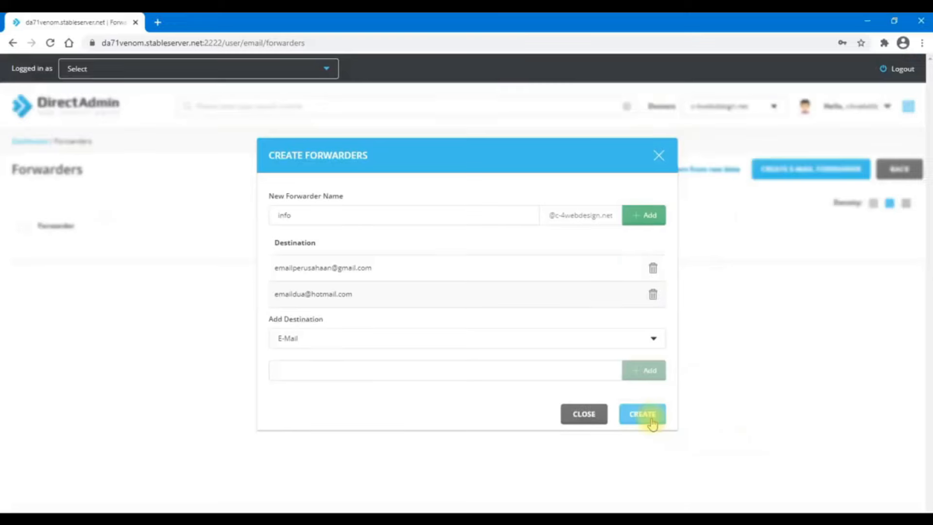
# Create the info forwarder with its Gmail and Hotmail destinations
pyautogui.click(722, 471)
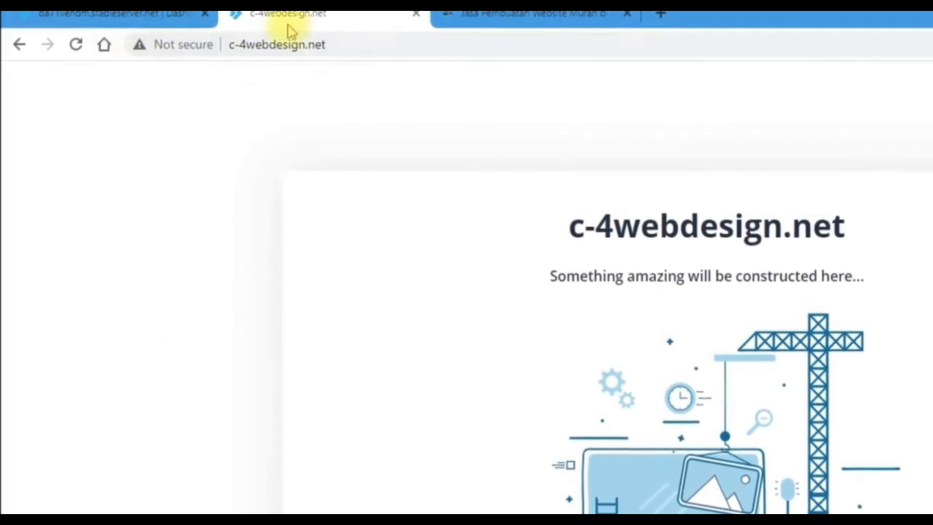
pyautogui.click(520, 15)
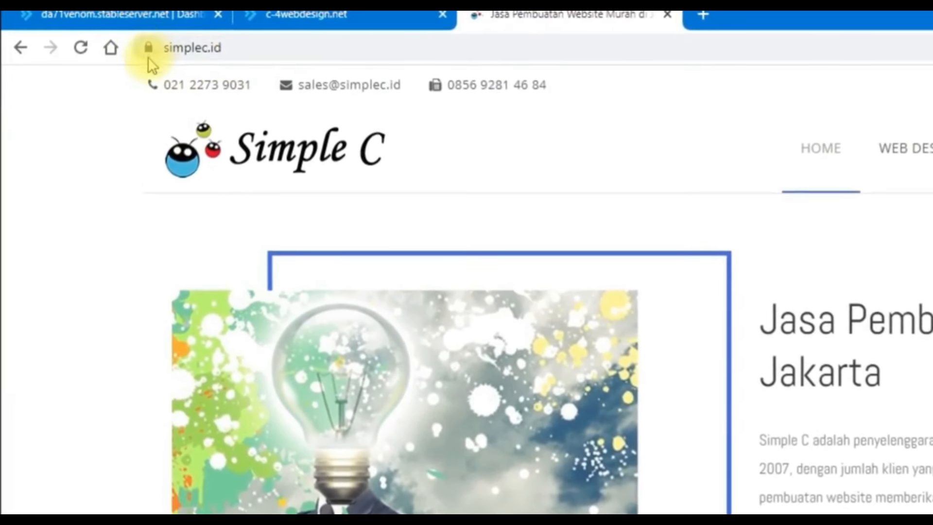
pyautogui.click(313, 50)
pyautogui.click(335, 50)
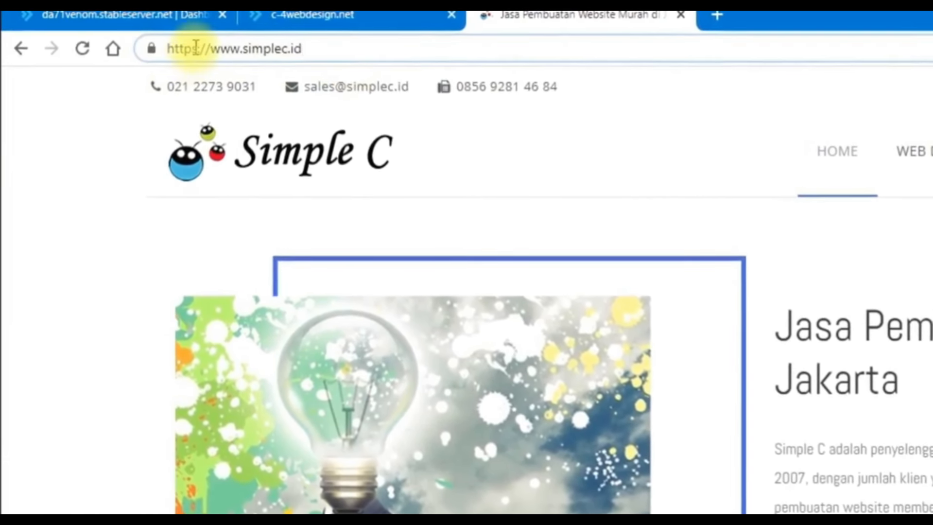
pyautogui.moveTo(213, 48); pyautogui.dragTo(148, 49)
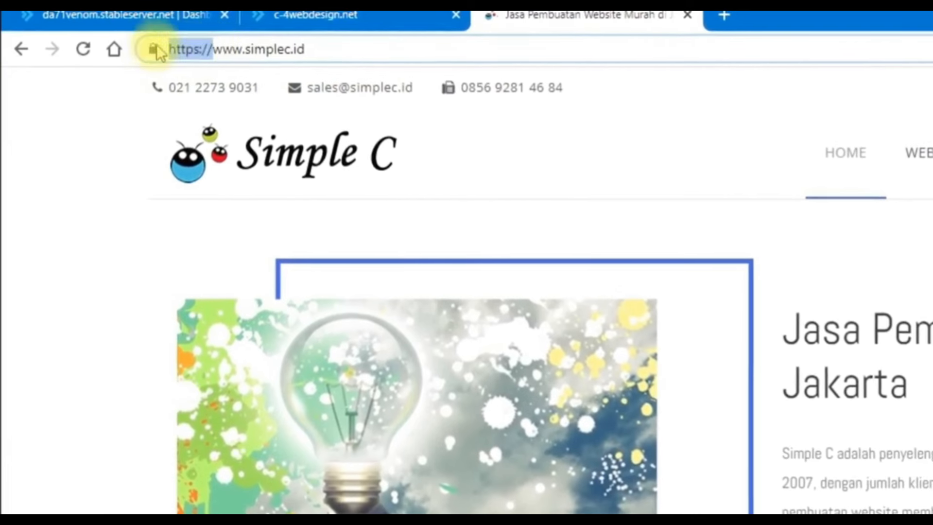
pyautogui.rightClick(187, 50)
pyautogui.click(239, 151)
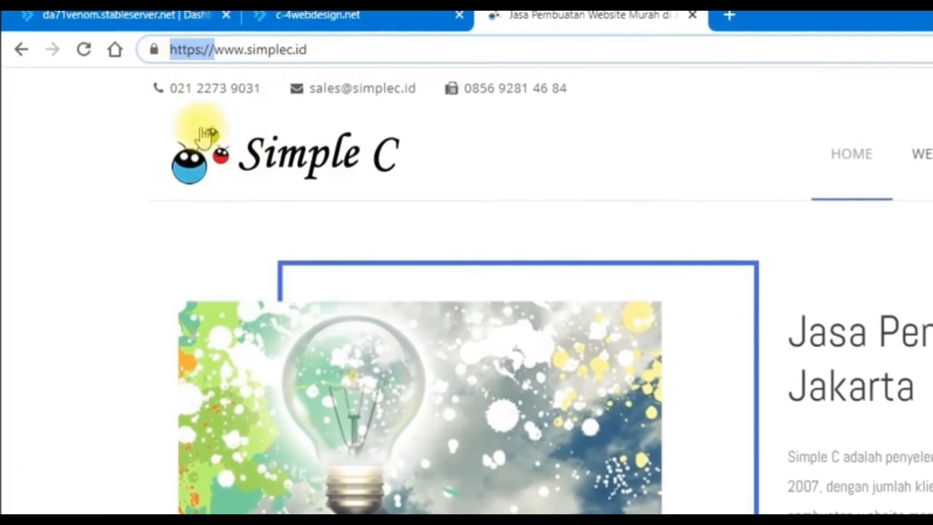
pyautogui.click(112, 101)
pyautogui.click(283, 50)
pyautogui.click(250, 54)
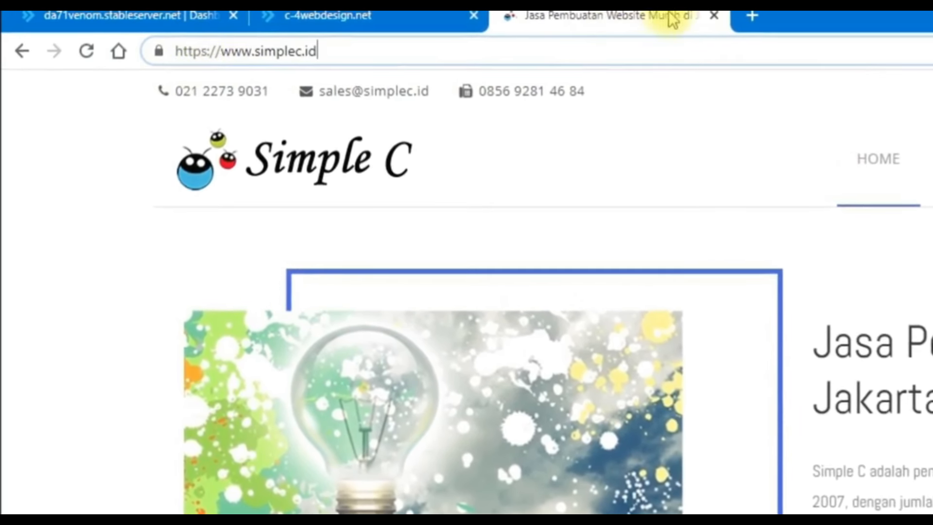
pyautogui.click(718, 18)
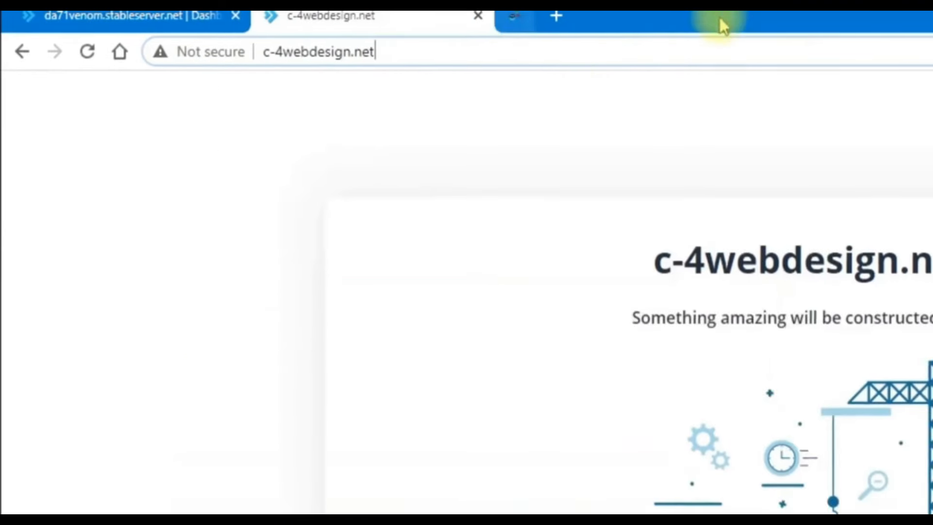
pyautogui.press('Left')
pyautogui.press('Left')
pyautogui.press('Left')
pyautogui.press('Left')
pyautogui.press('Left')
pyautogui.press('Left')
pyautogui.press('Left')
pyautogui.press('Left')
pyautogui.press('Left')
pyautogui.press('Left')
pyautogui.press('Left')
pyautogui.press('Left')
pyautogui.press('Left')
pyautogui.press('Left')
pyautogui.press('Left')
pyautogui.press('Left')
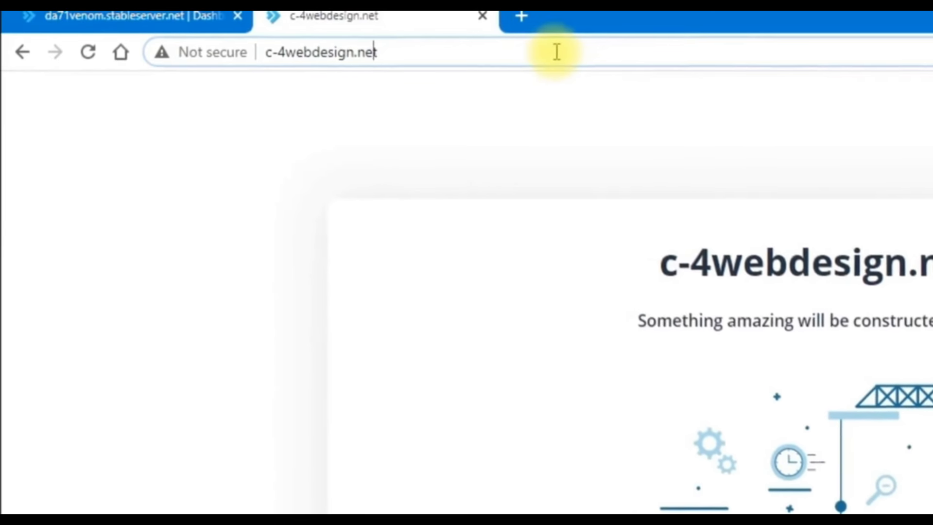
pyautogui.write('https://')
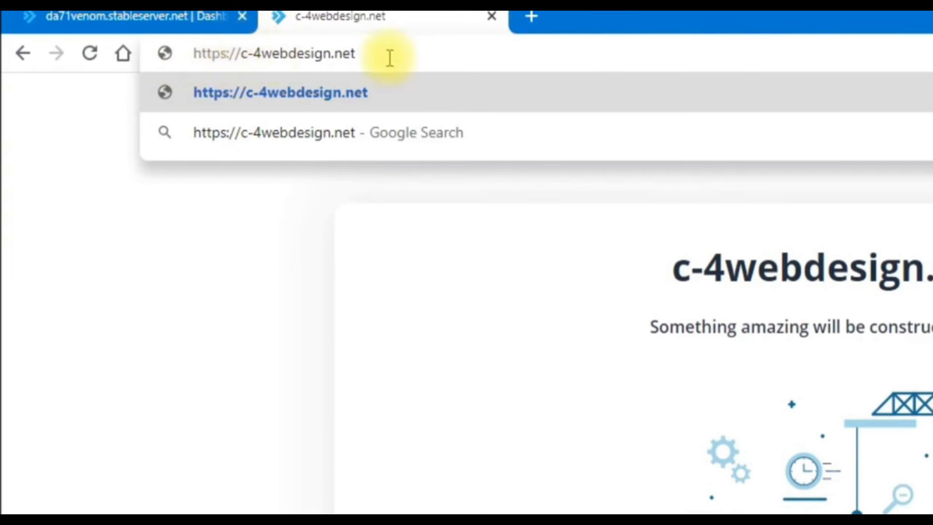
pyautogui.press('Return')
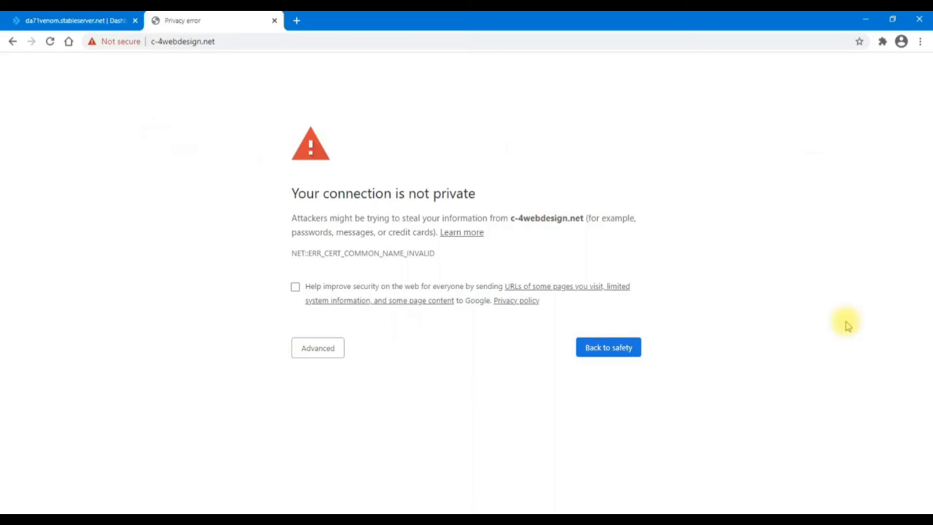
# Return to the DirectAdmin dashboard and open SSL Certificates under Account Manager
pyautogui.click(71, 17)
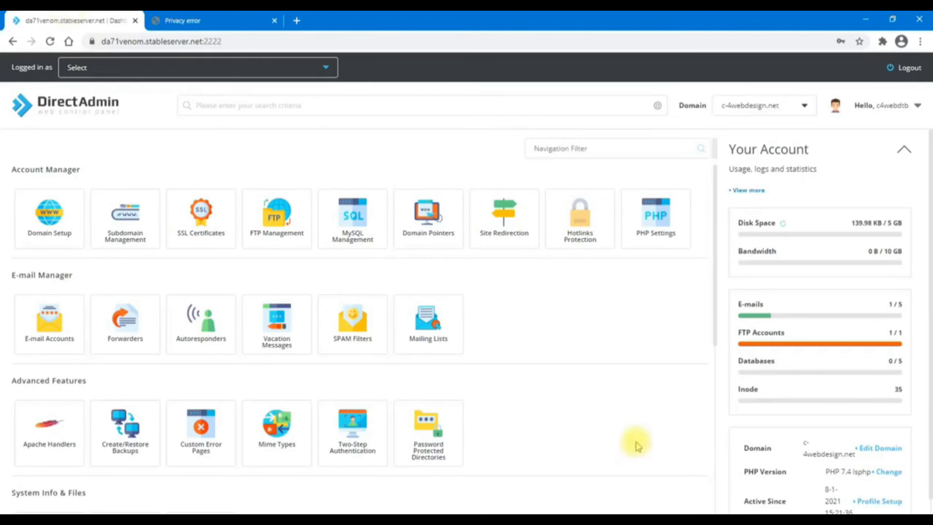
pyautogui.scroll(-3, 638, 446)
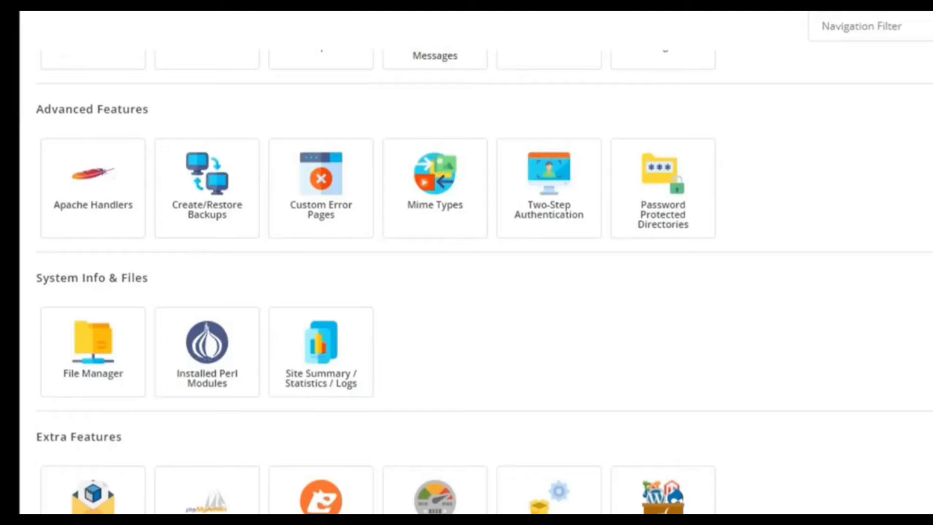
pyautogui.scroll(4, 466, 263)
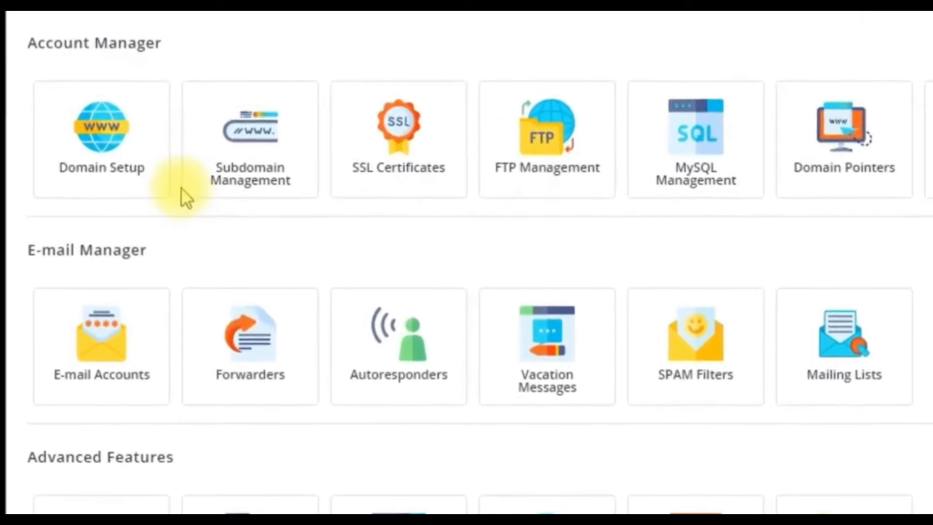
pyautogui.click(430, 170)
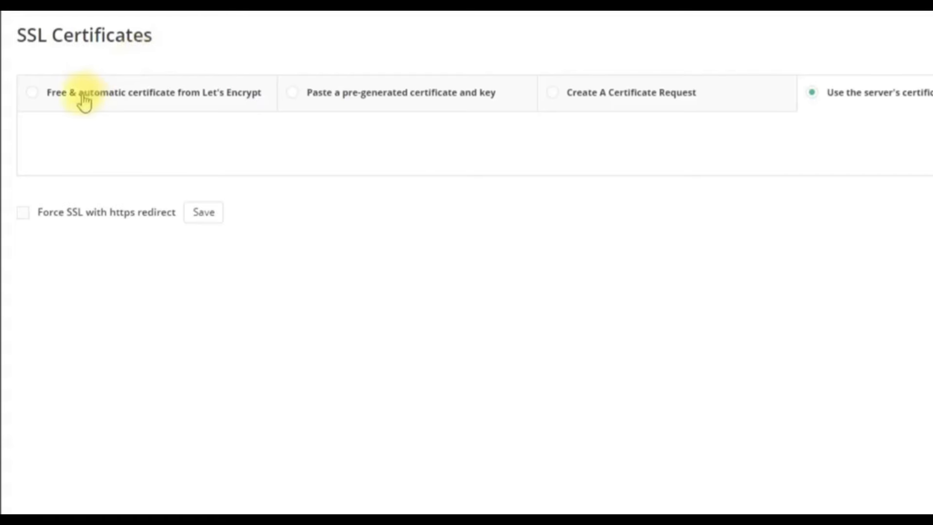
pyautogui.click(84, 103)
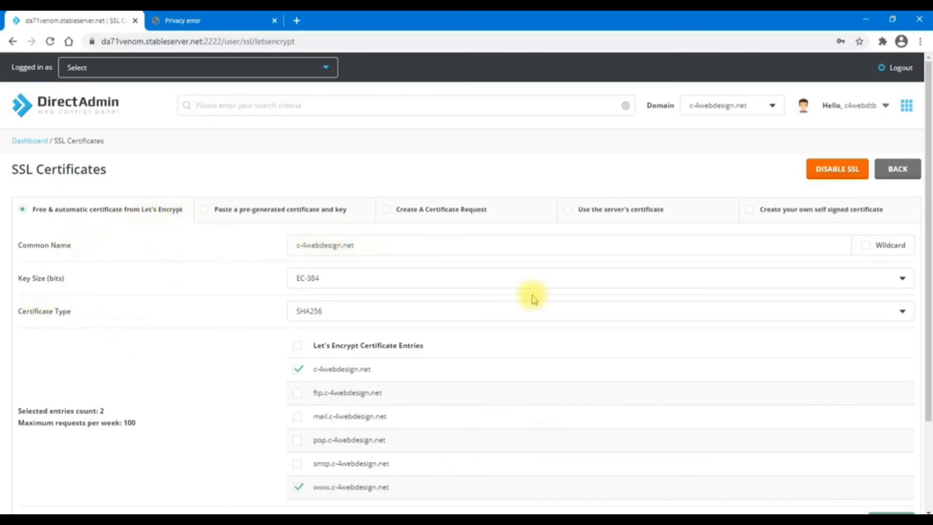
pyautogui.scroll(-1, 518, 291)
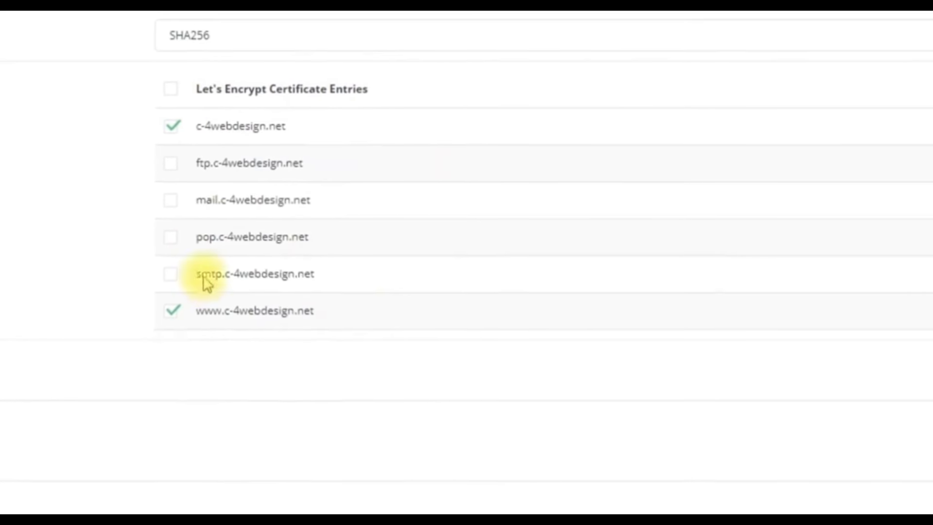
# Issue the Let's Encrypt certificate for all six c-4webdesign.net hosts and review the result
pyautogui.click(165, 91)
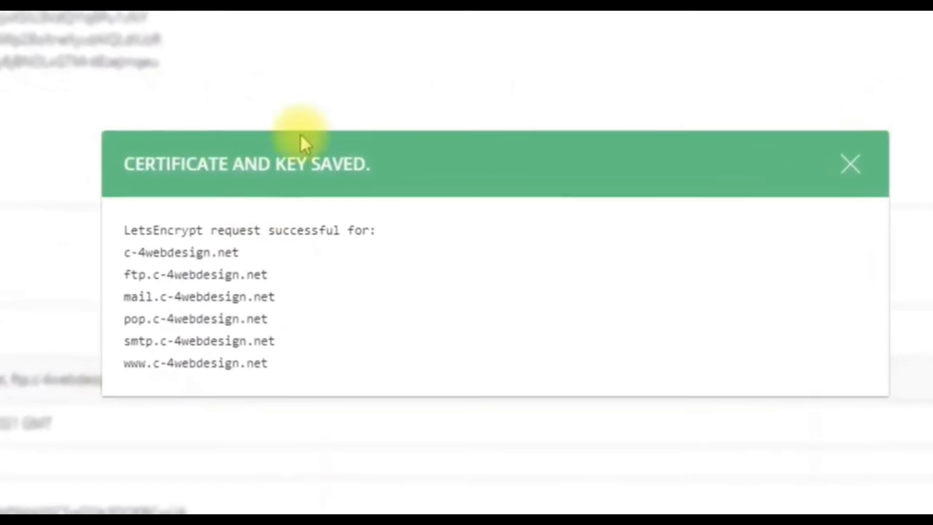
pyautogui.click(852, 177)
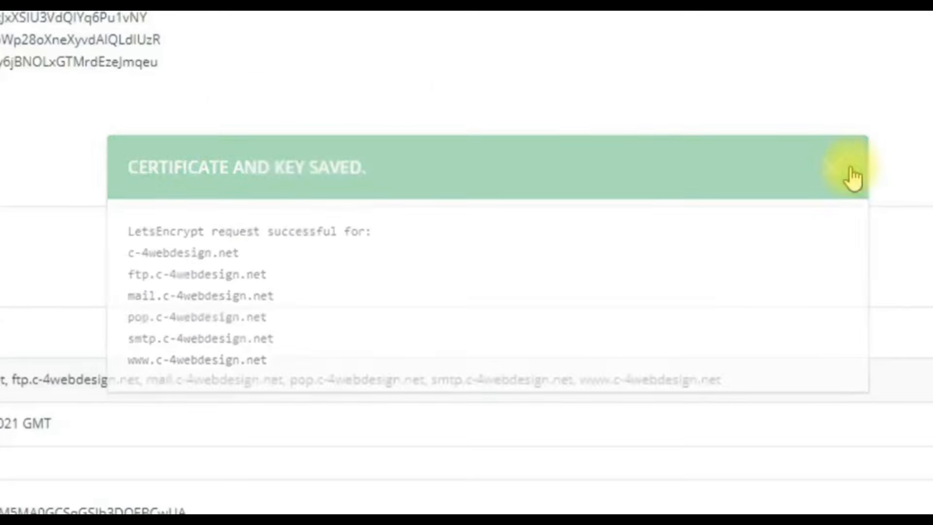
pyautogui.scroll(-3, 320, 386)
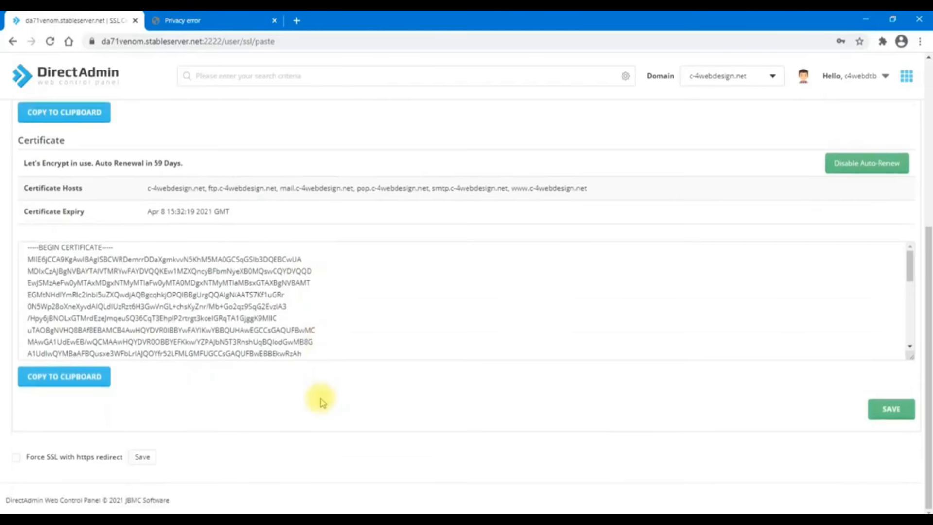
pyautogui.scroll(6, 323, 393)
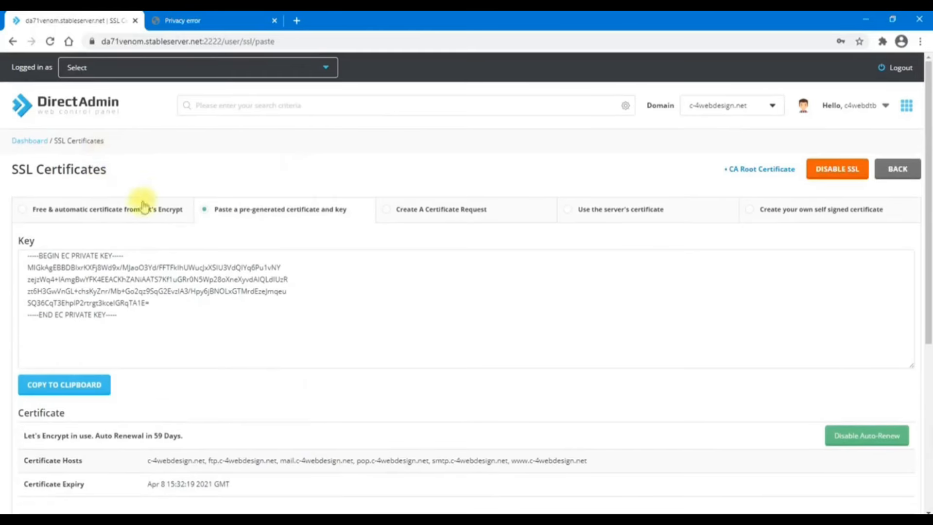
# Reload c-4webdesign.net in the privacy-error tab and confirm its secure https address
pyautogui.click(187, 21)
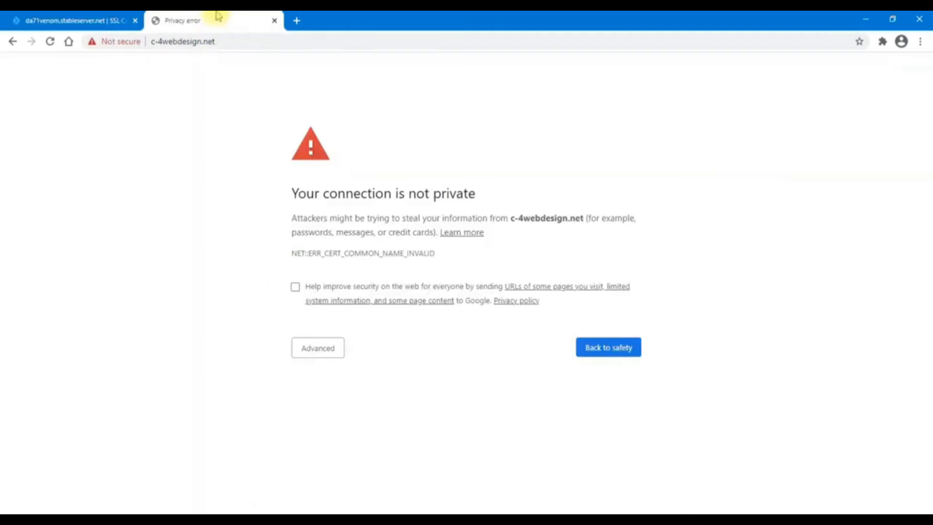
pyautogui.click(217, 42)
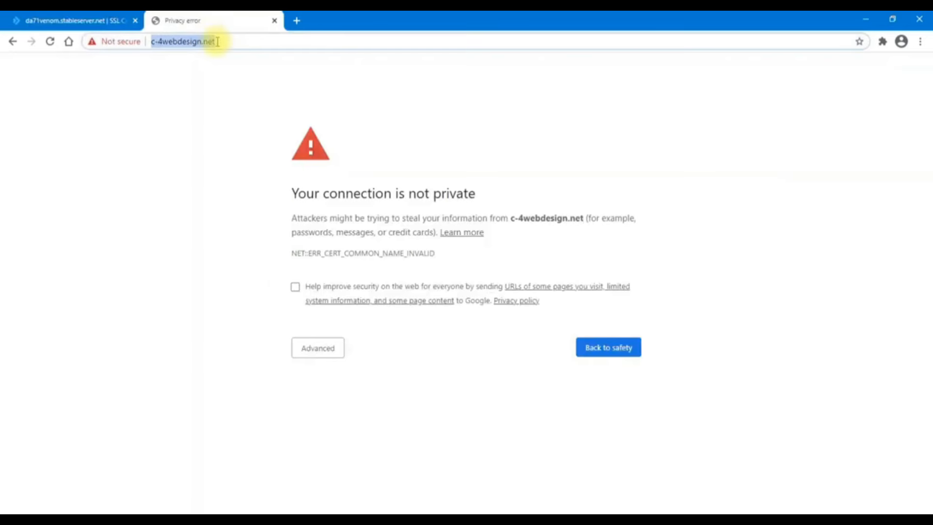
pyautogui.press('Return')
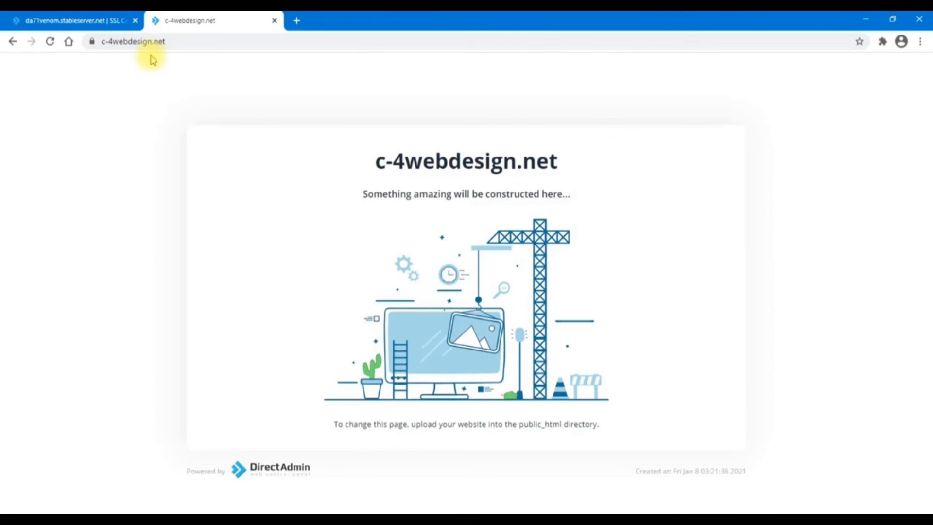
pyautogui.click(185, 42)
pyautogui.click(191, 43)
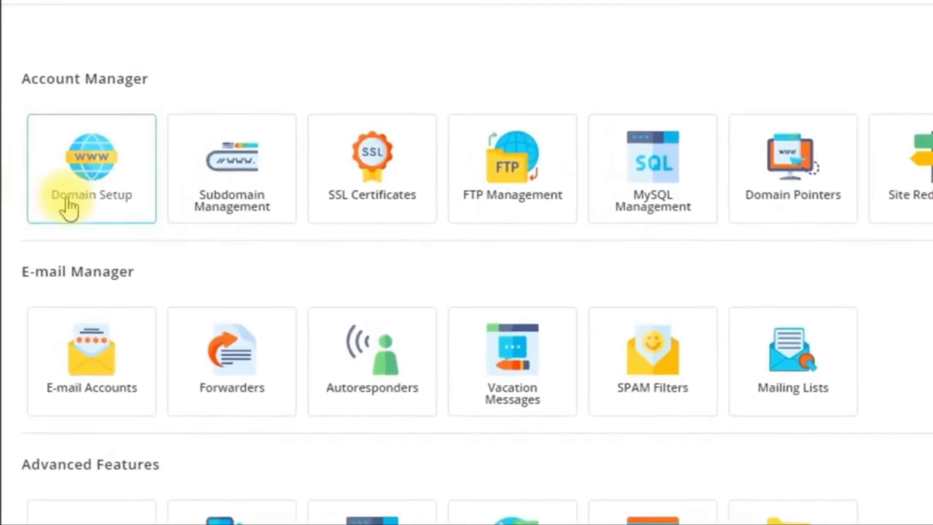
# Open Domain Setup to view c-4webdesign.net with 120.19 KB usage and 1 subdomain
pyautogui.click(109, 167)
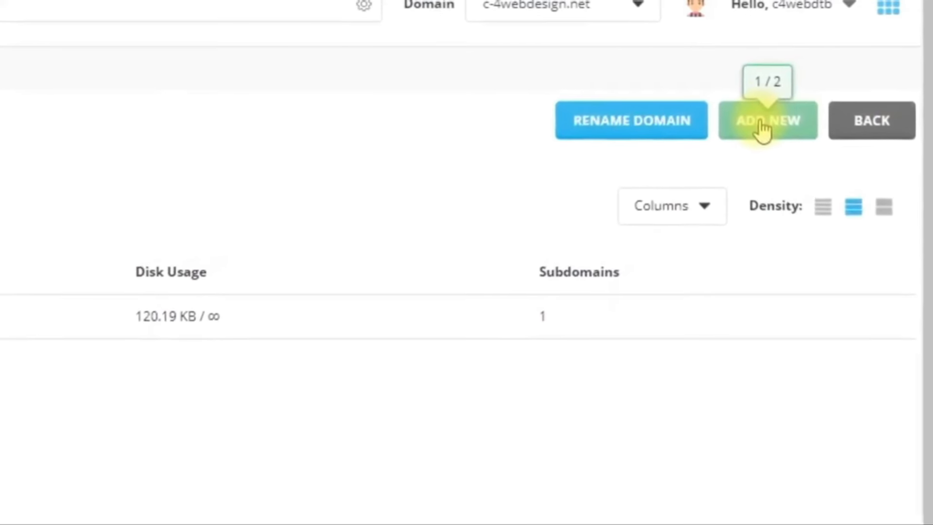
# Create the domain c-4webdesign.com with CGI access left unchecked
pyautogui.click(737, 134)
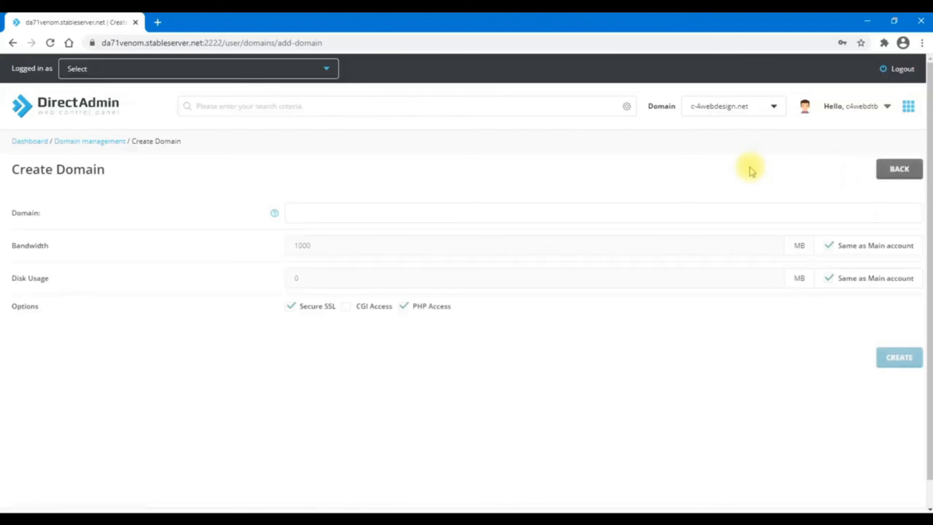
pyautogui.click(350, 210)
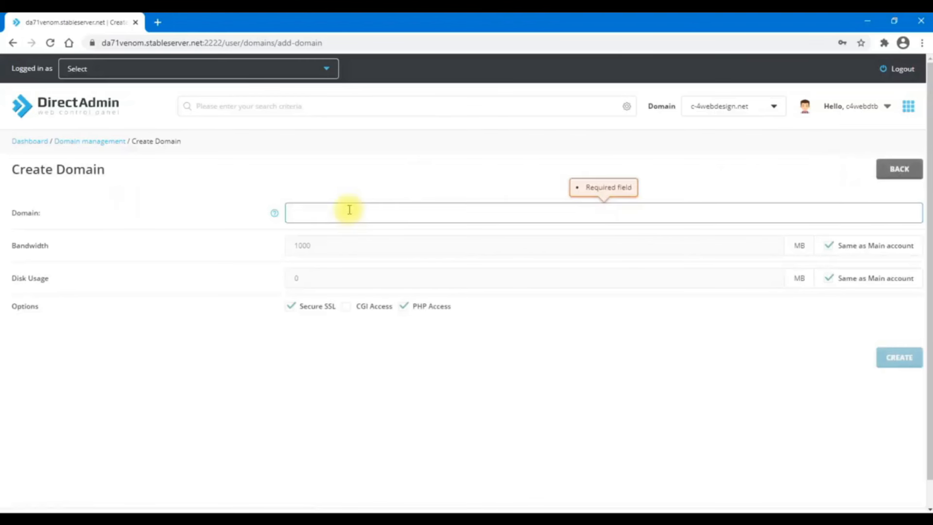
pyautogui.write('c-4webdesign.')
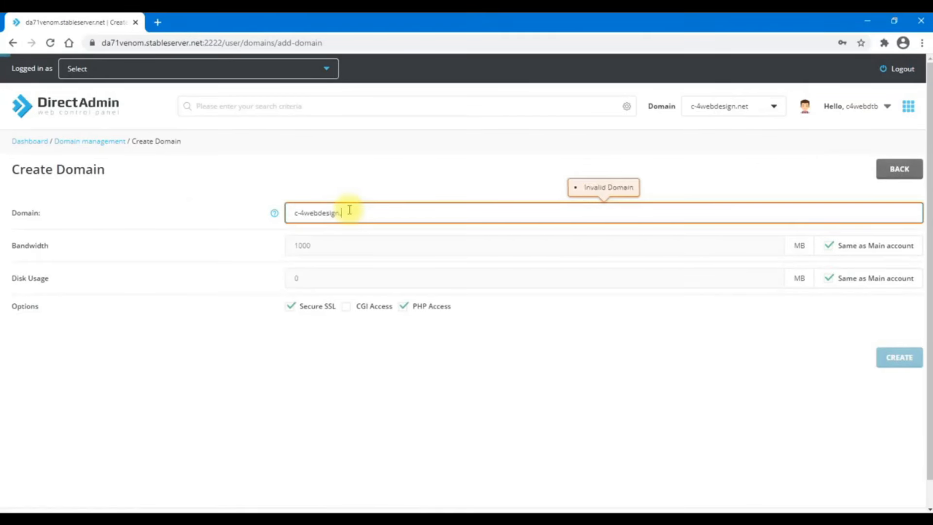
pyautogui.write('com')
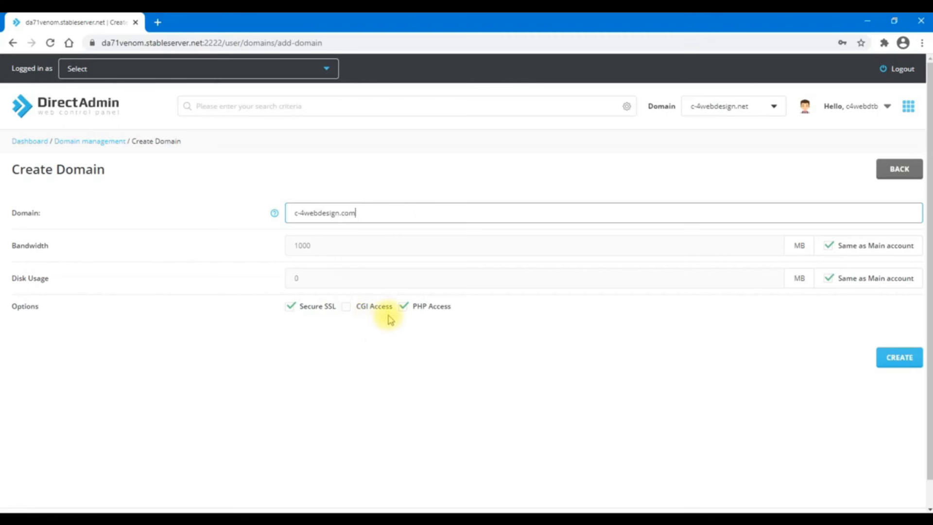
pyautogui.click(346, 307)
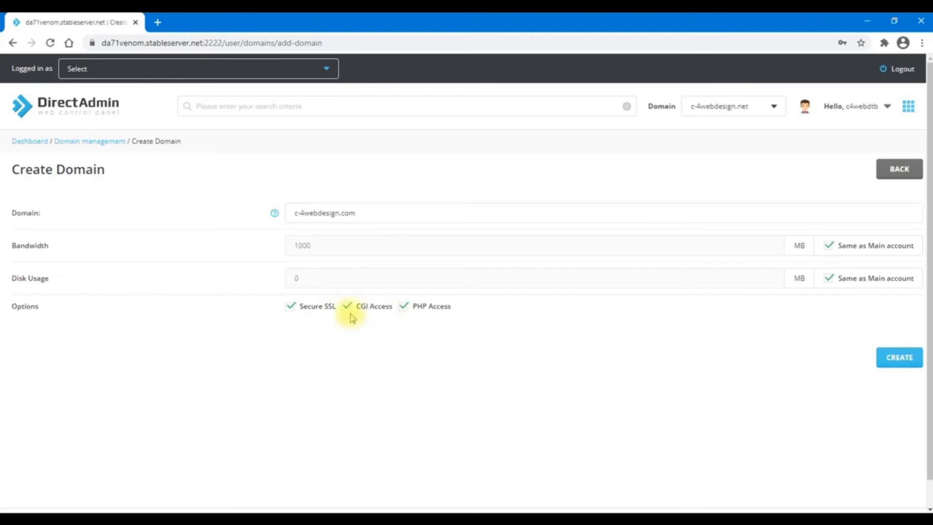
pyautogui.click(347, 308)
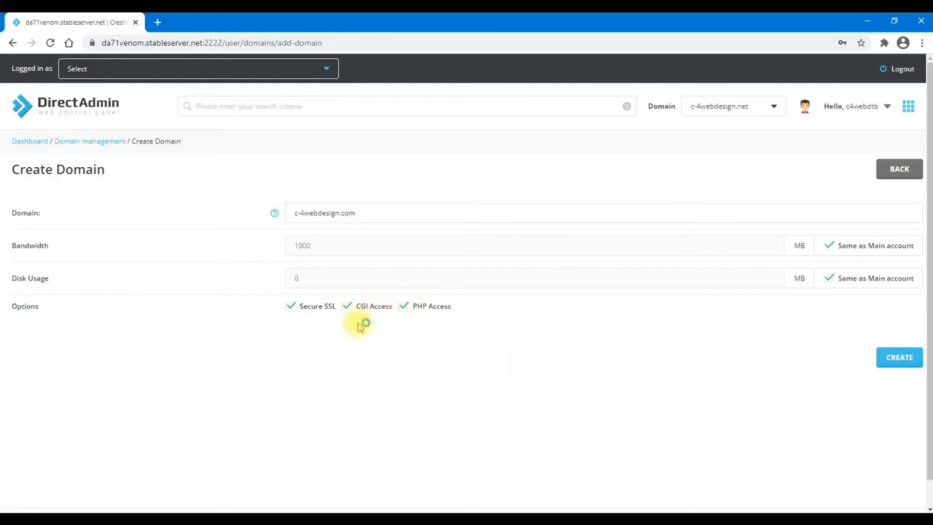
pyautogui.click(350, 309)
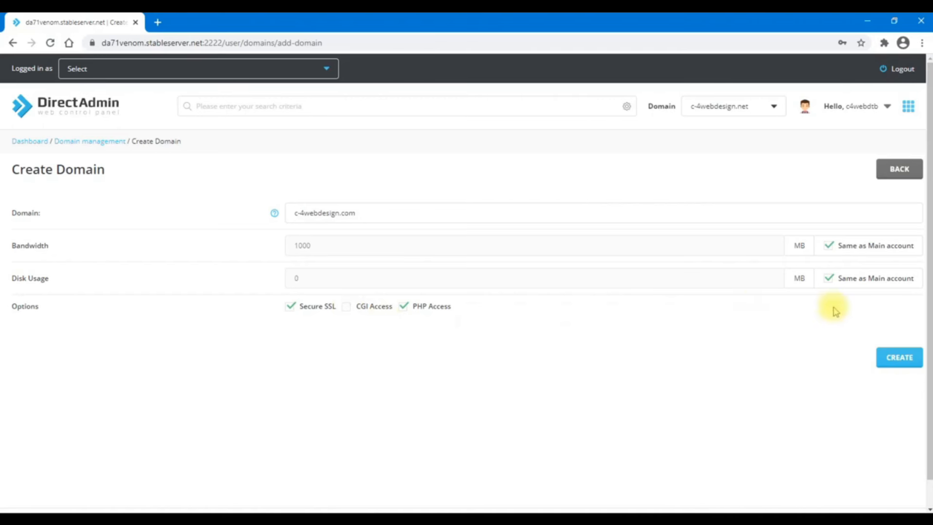
pyautogui.click(899, 358)
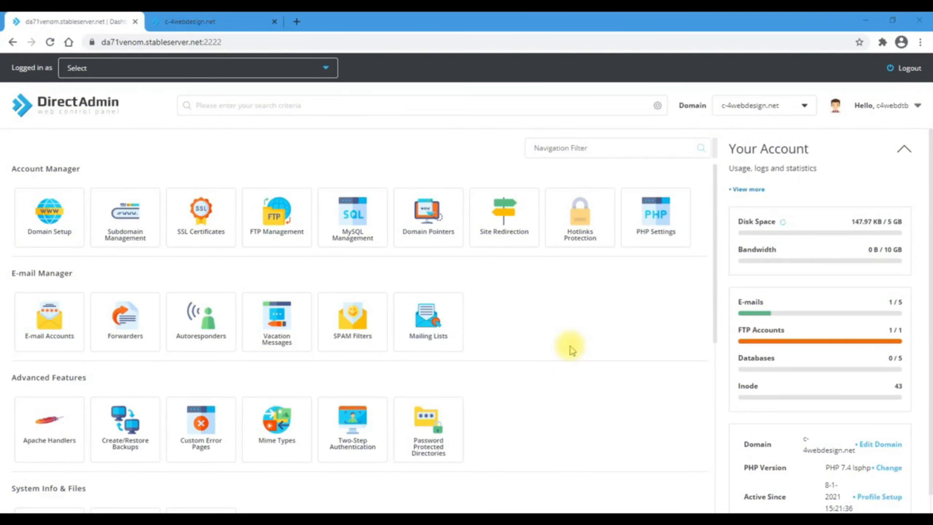
# Glance at the live c-4webdesign.net tab, then scroll the DirectAdmin dashboard to Extra Features
pyautogui.click(194, 21)
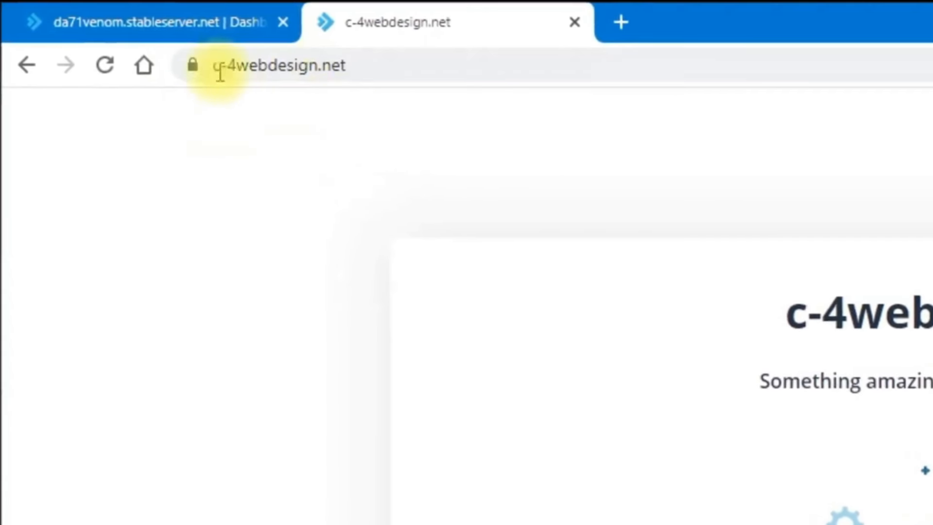
pyautogui.click(146, 12)
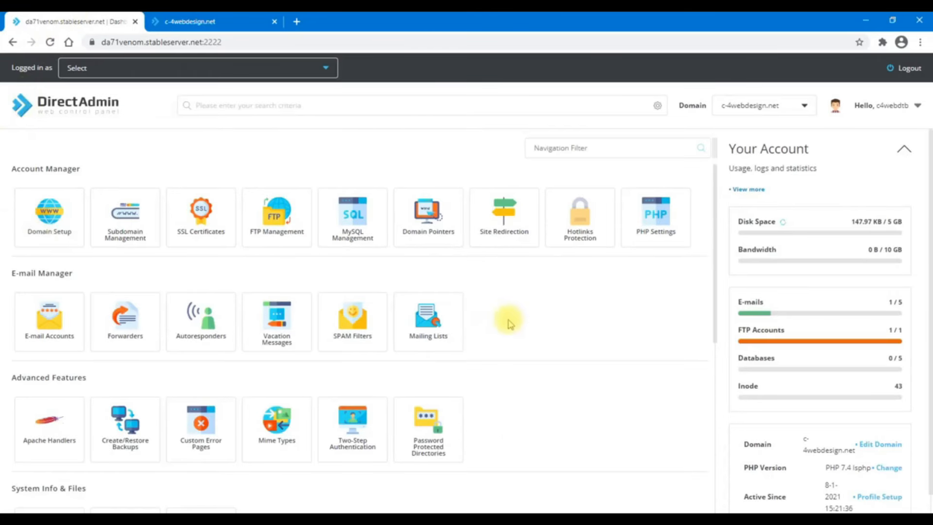
pyautogui.scroll(-3, 561, 338)
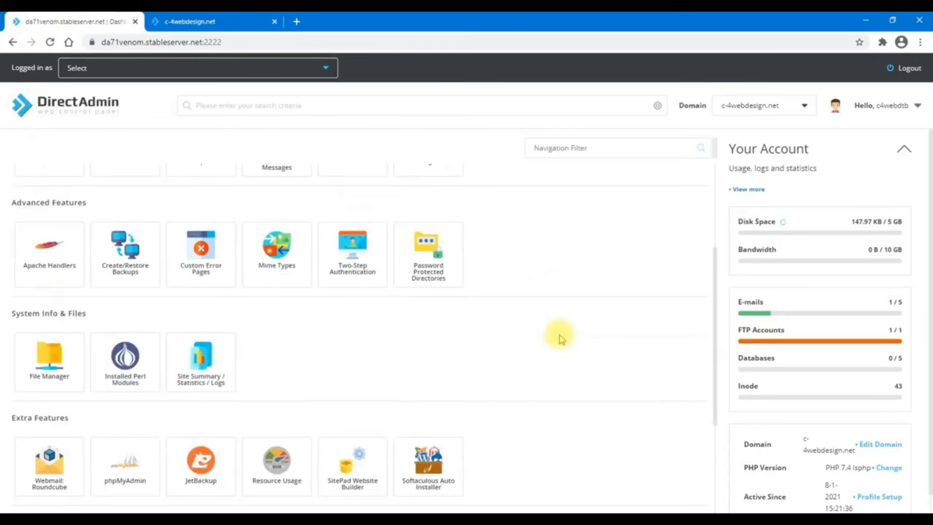
pyautogui.scroll(-4, 560, 339)
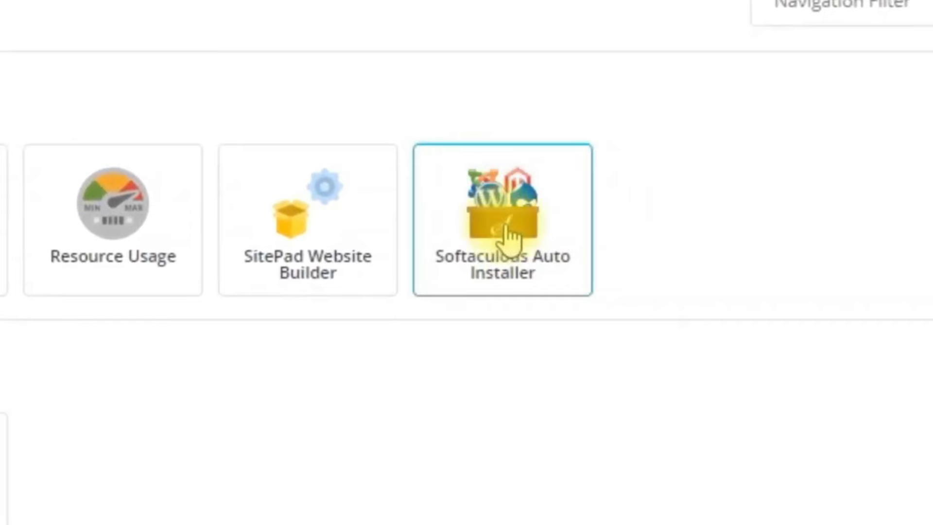
# Open Softaculous and go to Blogs > WordPress to view its overview page
pyautogui.click(506, 225)
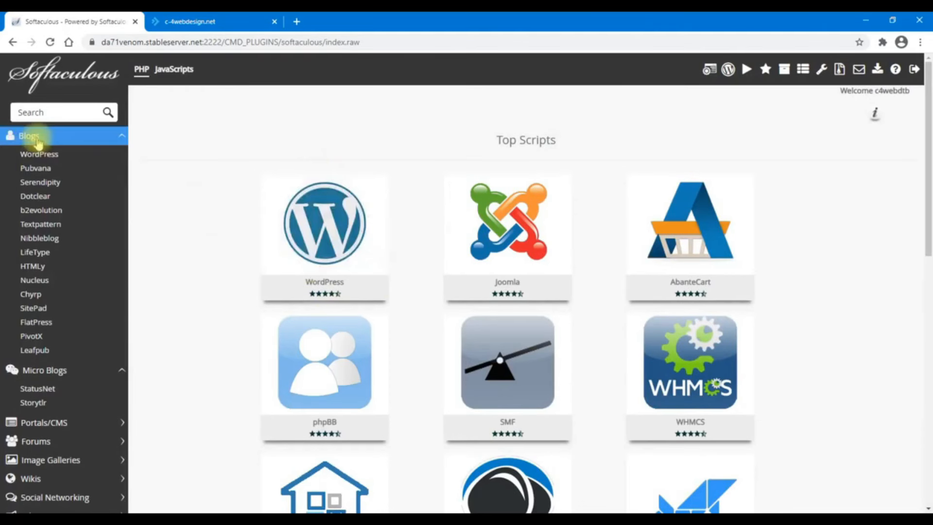
pyautogui.click(36, 137)
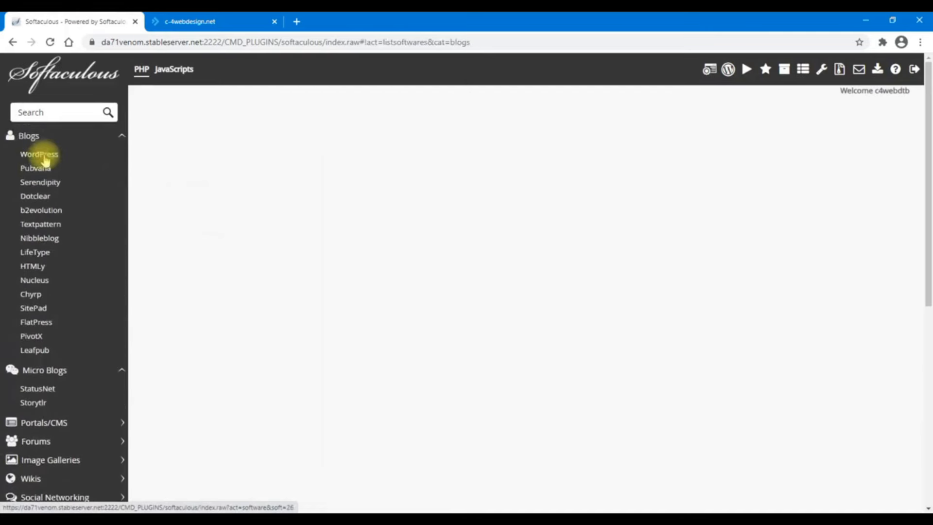
pyautogui.click(48, 155)
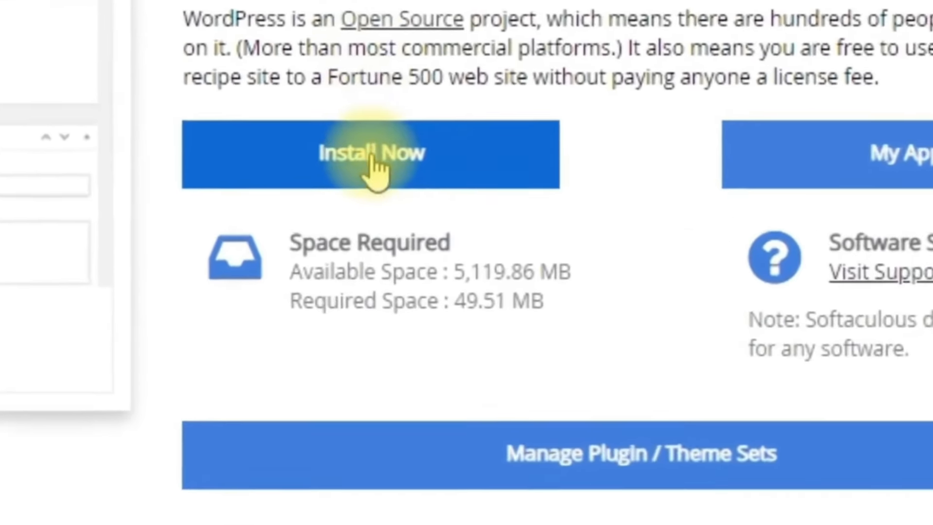
pyautogui.click(375, 160)
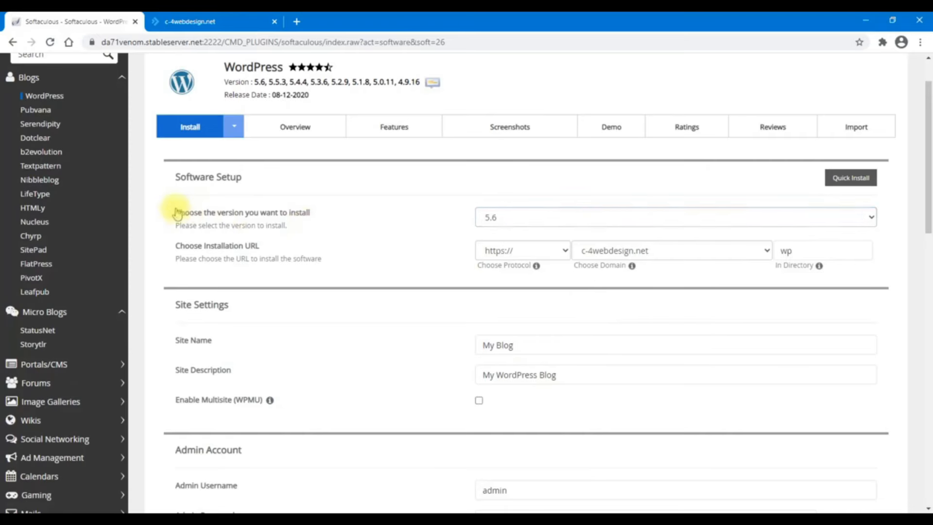
pyautogui.click(493, 219)
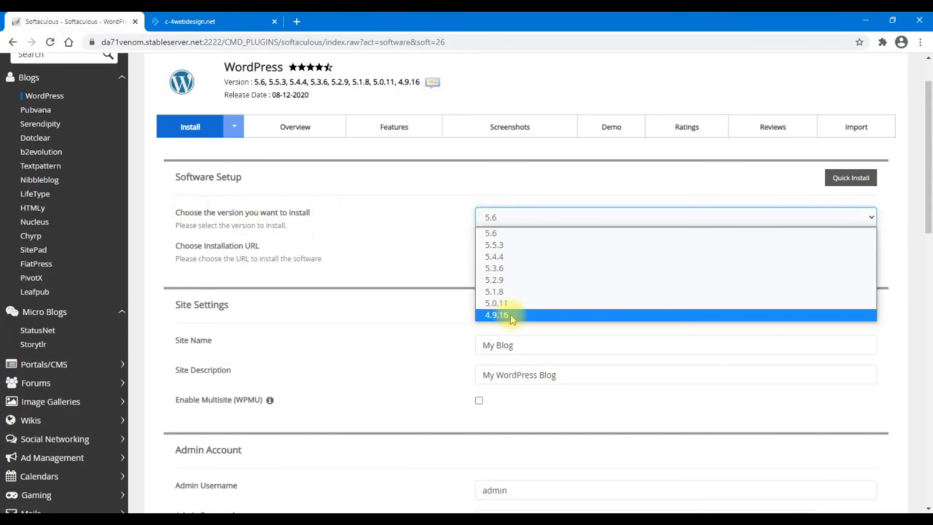
pyautogui.click(503, 238)
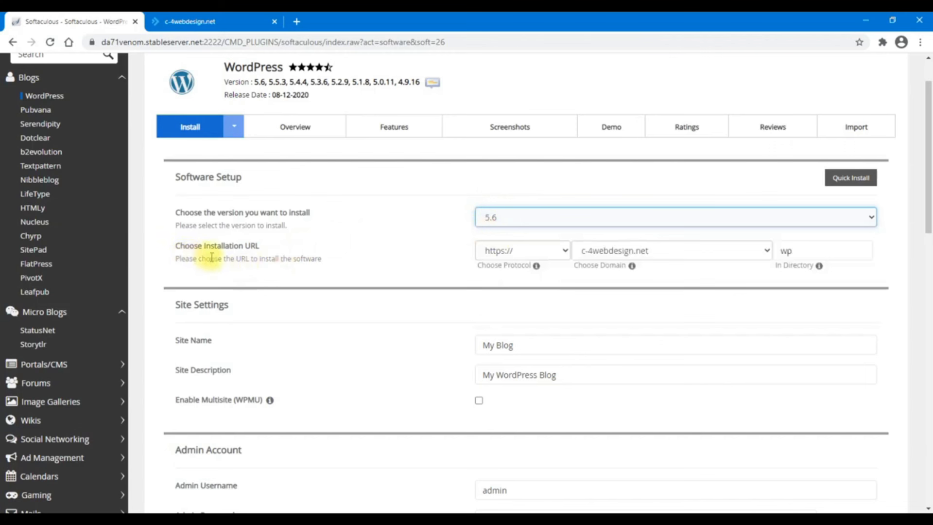
pyautogui.click(516, 253)
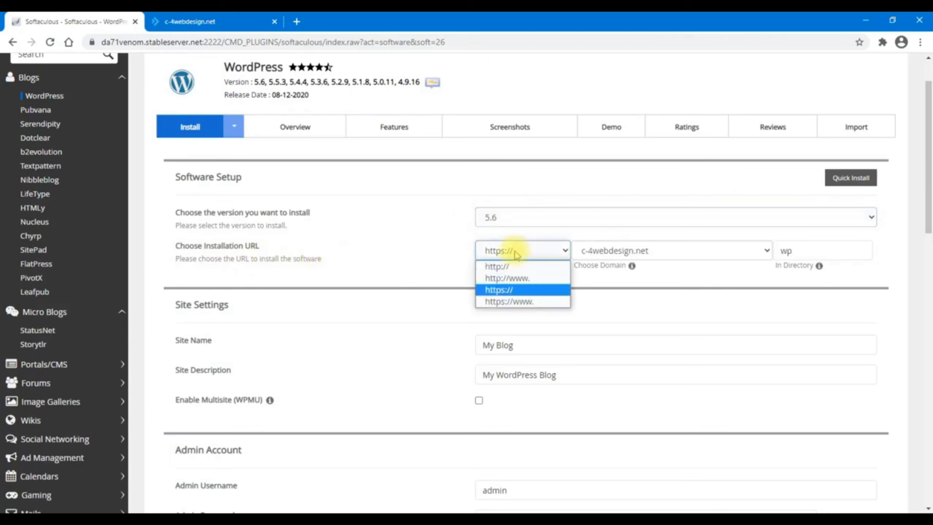
pyautogui.click(521, 302)
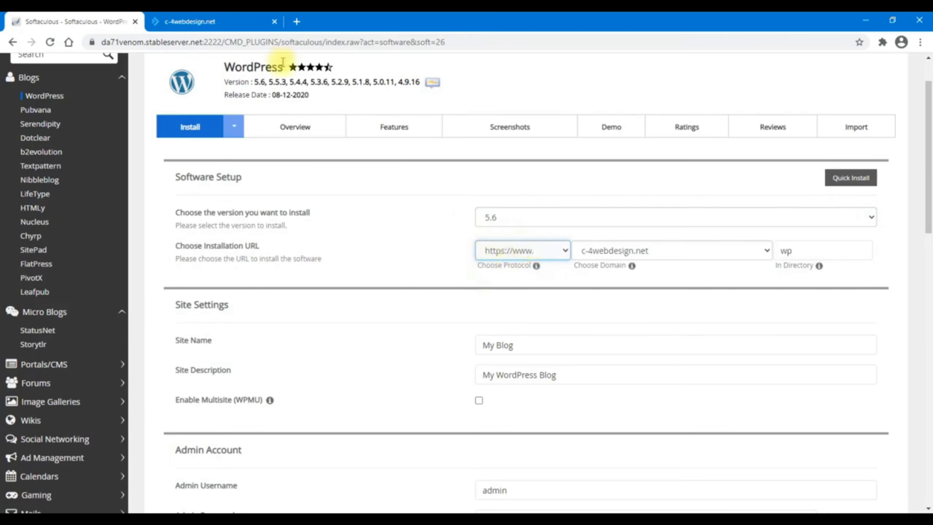
pyautogui.click(263, 21)
pyautogui.click(113, 44)
pyautogui.click(114, 45)
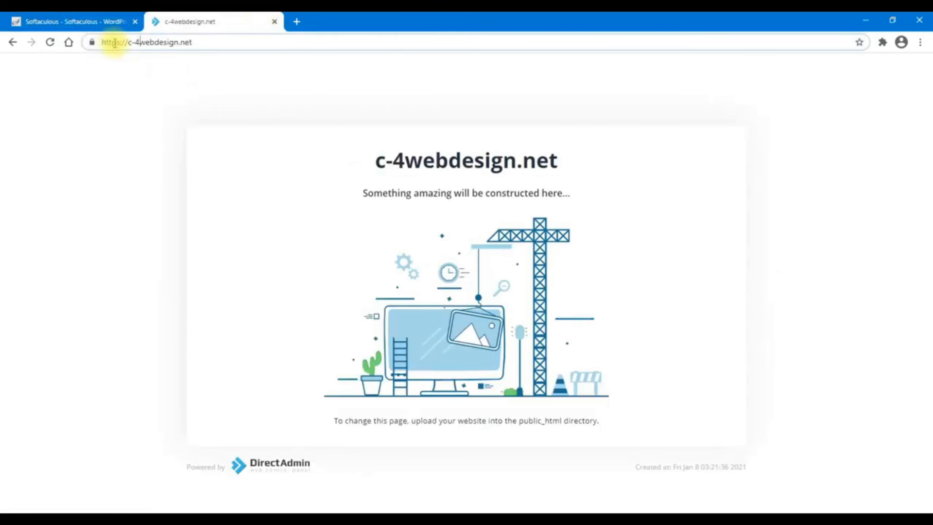
pyautogui.click(97, 21)
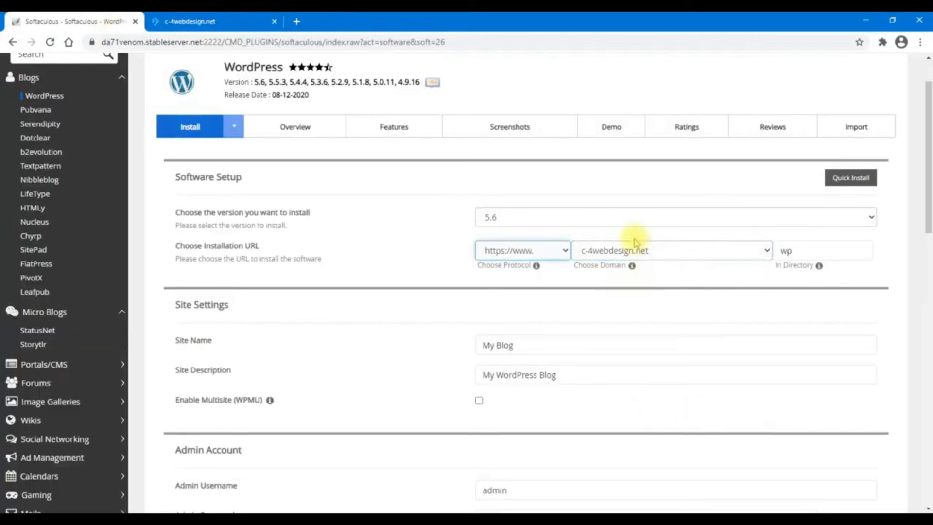
# Choose c-4webdesign.net as the install domain and leave the directory empty
pyautogui.click(791, 252)
pyautogui.click(725, 257)
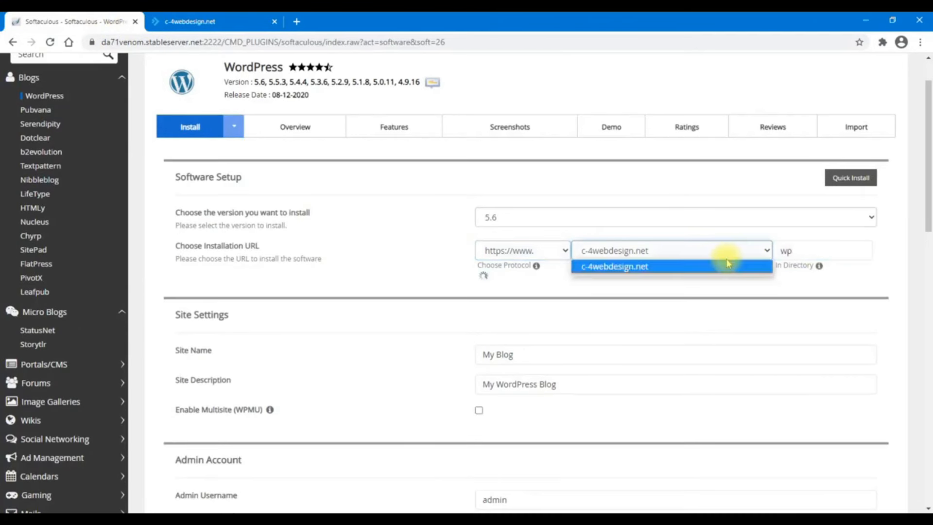
pyautogui.click(635, 265)
pyautogui.click(816, 250)
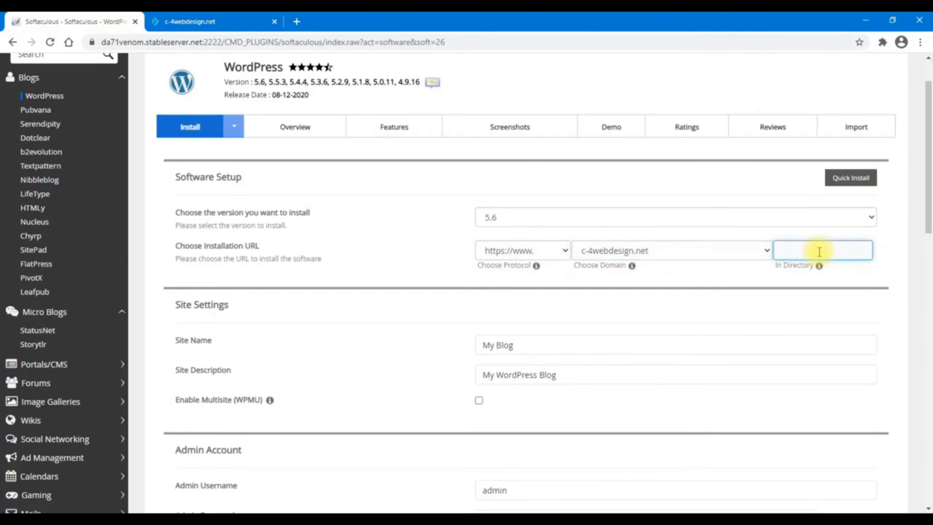
pyautogui.click(819, 267)
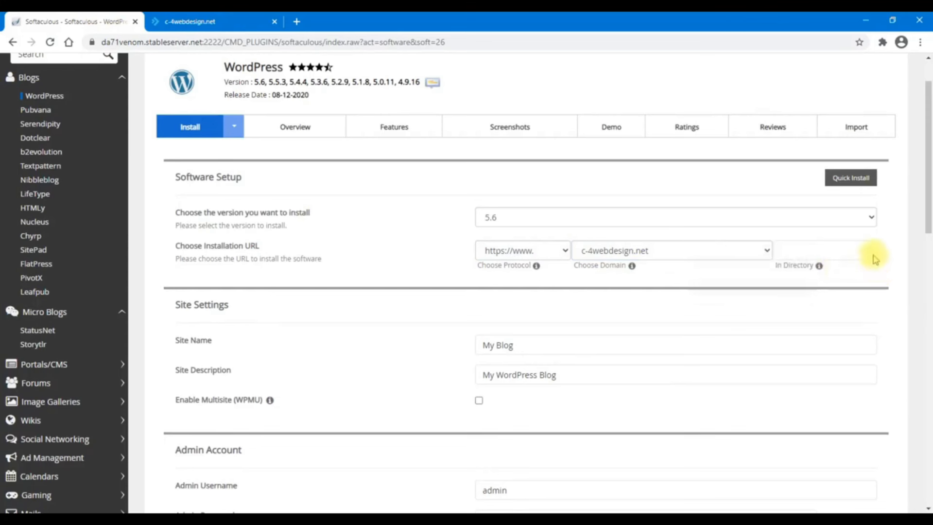
pyautogui.click(221, 21)
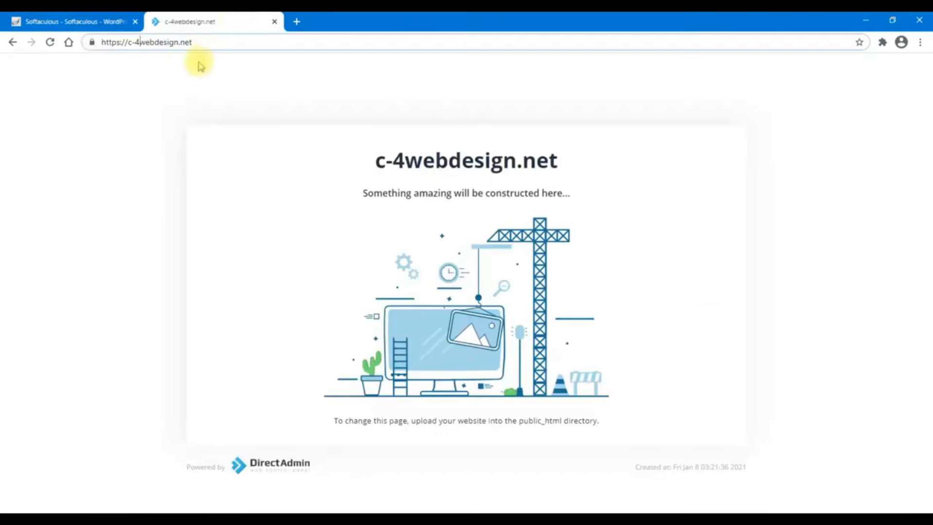
pyautogui.click(125, 18)
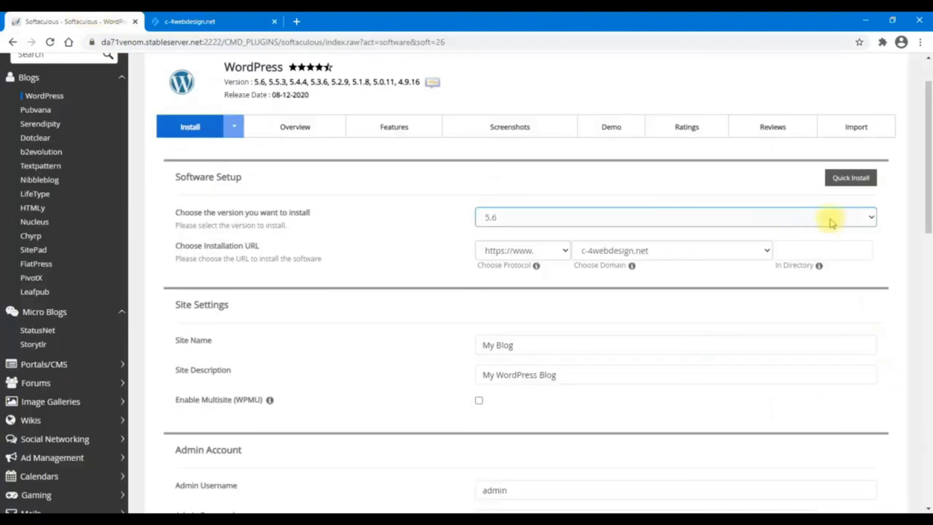
# Name the site 'PT. Perusahan saya' with the description 'Perusahaan Terbaik'
pyautogui.scroll(-2, 719, 314)
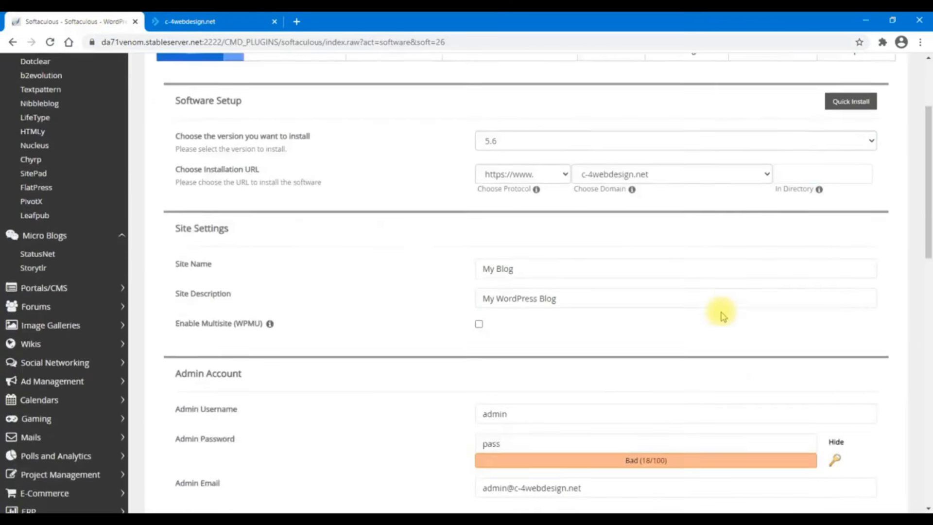
pyautogui.scroll(-1, 721, 313)
pyautogui.moveTo(566, 230); pyautogui.dragTo(400, 225)
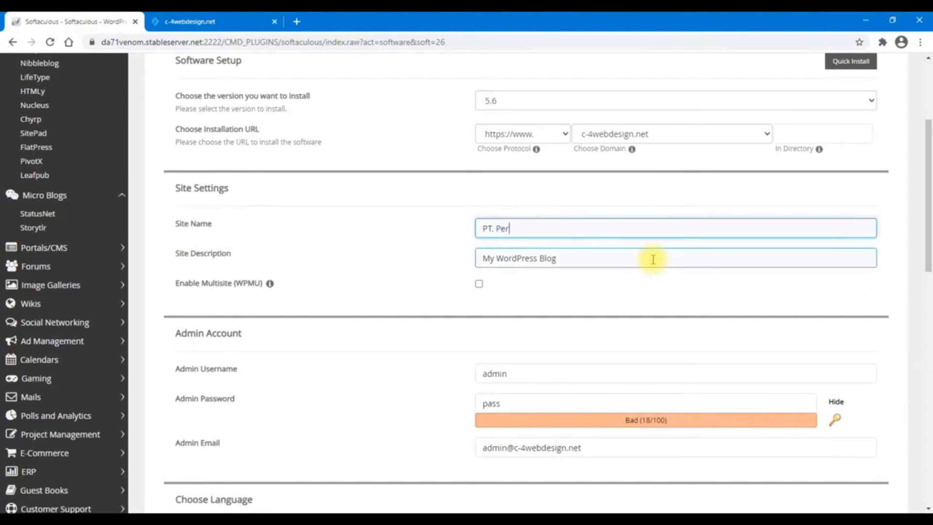
pyautogui.write('PT. Perusahan saya')
pyautogui.press('Tab')
pyautogui.write('P')
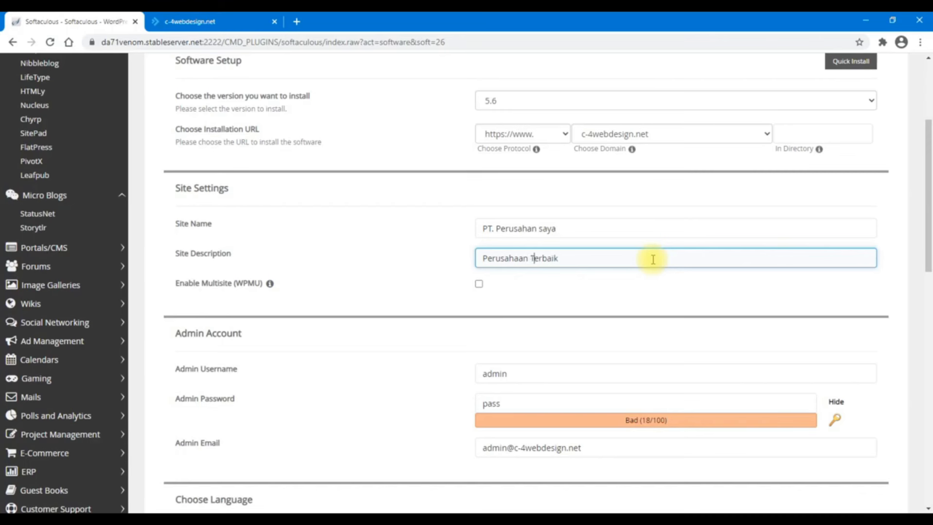
pyautogui.click(308, 372)
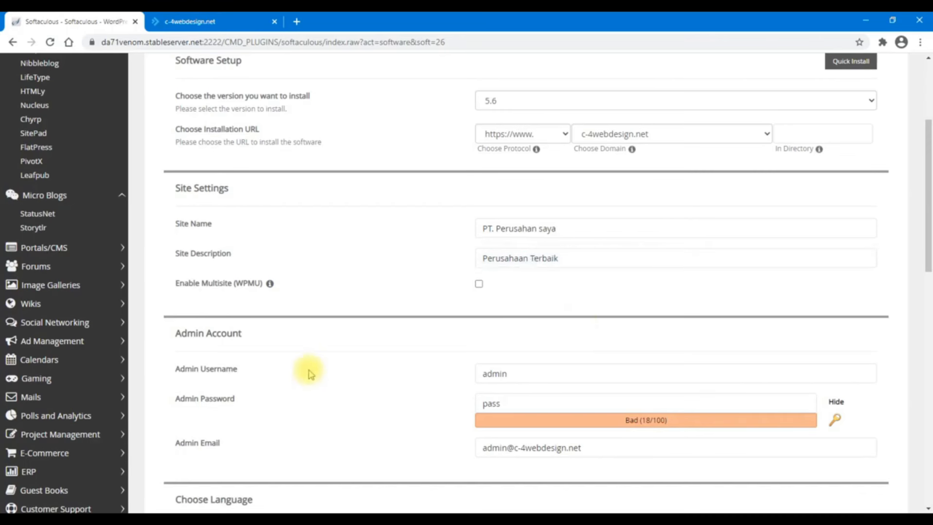
# Change the admin username to adminweb
pyautogui.scroll(-1, 311, 374)
pyautogui.doubleClick(540, 310)
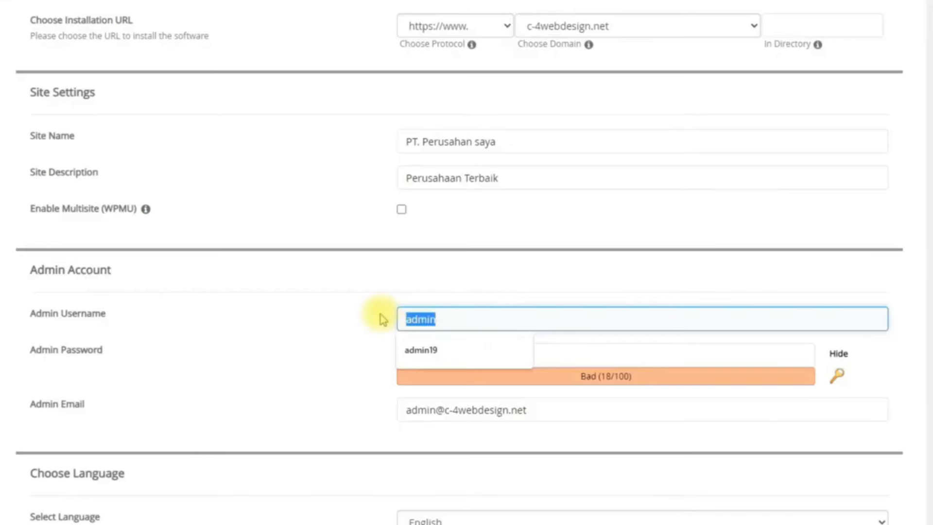
pyautogui.write('admin12')
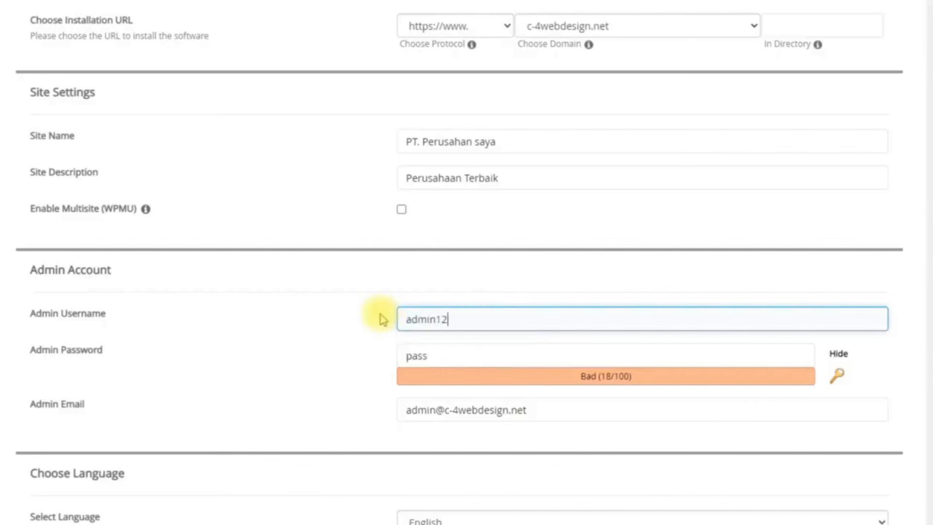
pyautogui.press('BackSpace')
pyautogui.press('BackSpace')
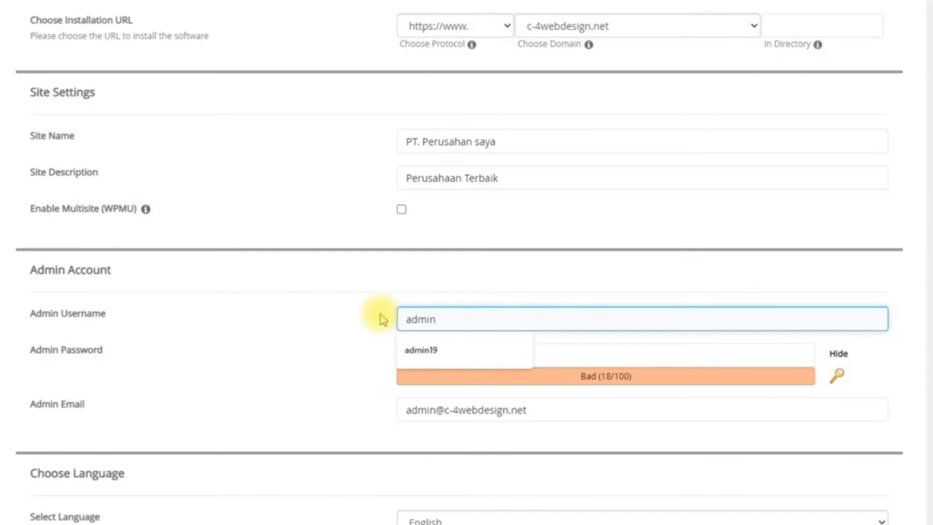
pyautogui.write('web')
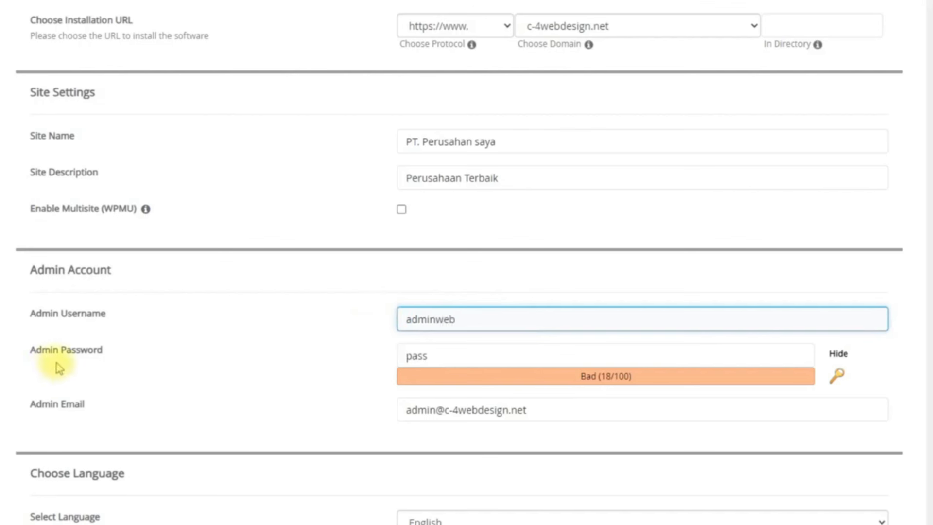
# Replace the default admin password with a new password
pyautogui.moveTo(485, 357); pyautogui.dragTo(359, 349)
pyautogui.click(340, 356)
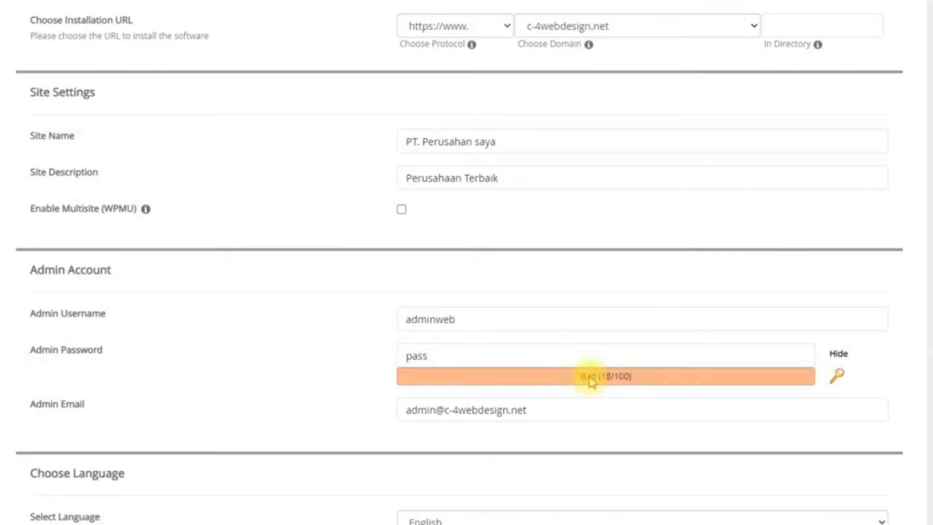
pyautogui.moveTo(446, 356); pyautogui.dragTo(381, 360)
pyautogui.write('1')
pyautogui.press('BackSpace')
pyautogui.write('12')
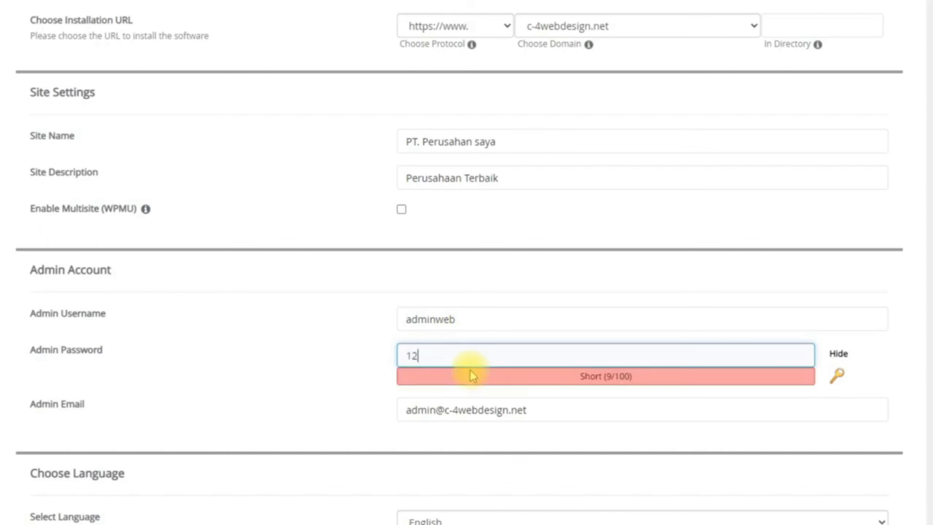
pyautogui.write('345')
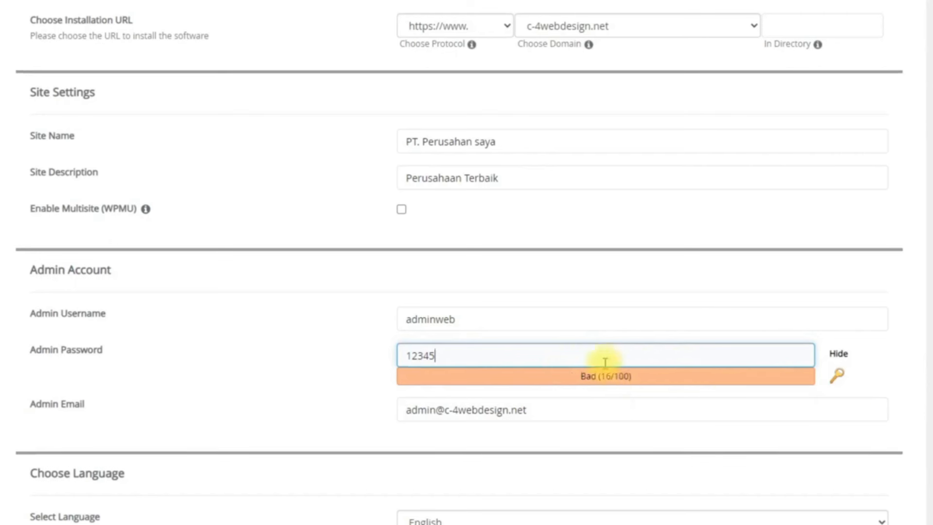
# Replace the admin e-mail address with a new one
pyautogui.scroll(-3, 680, 403)
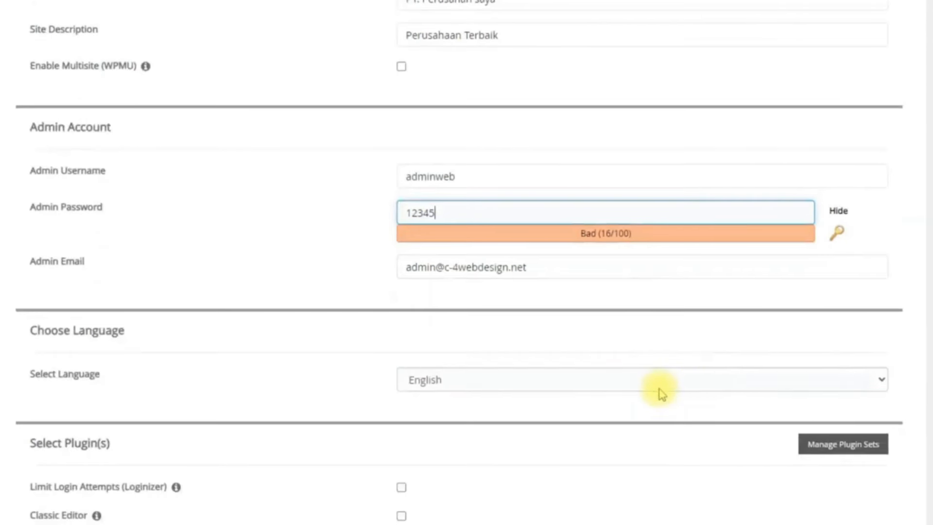
pyautogui.moveTo(526, 267); pyautogui.dragTo(412, 255)
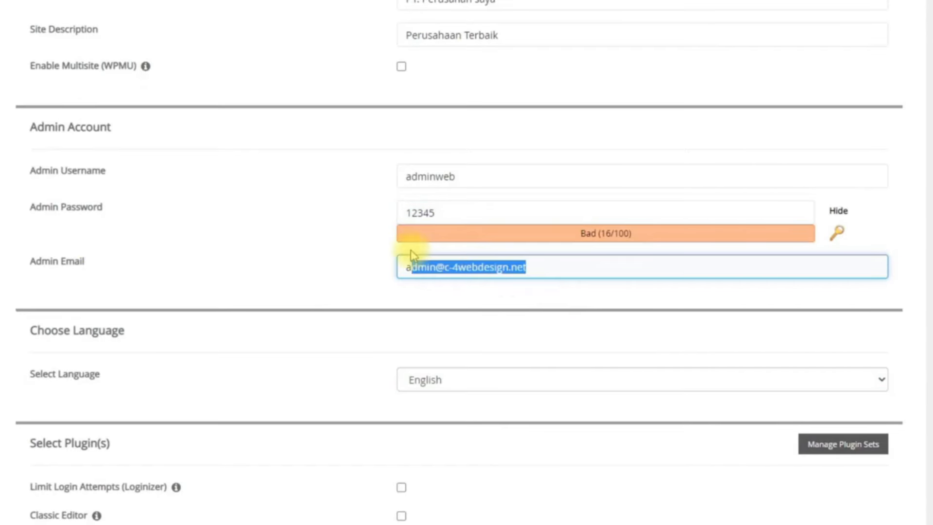
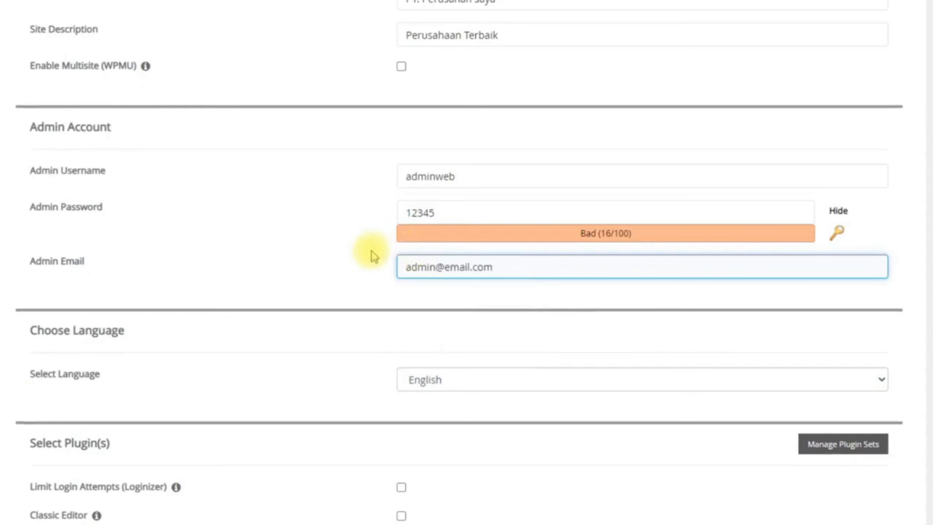
pyautogui.click(344, 273)
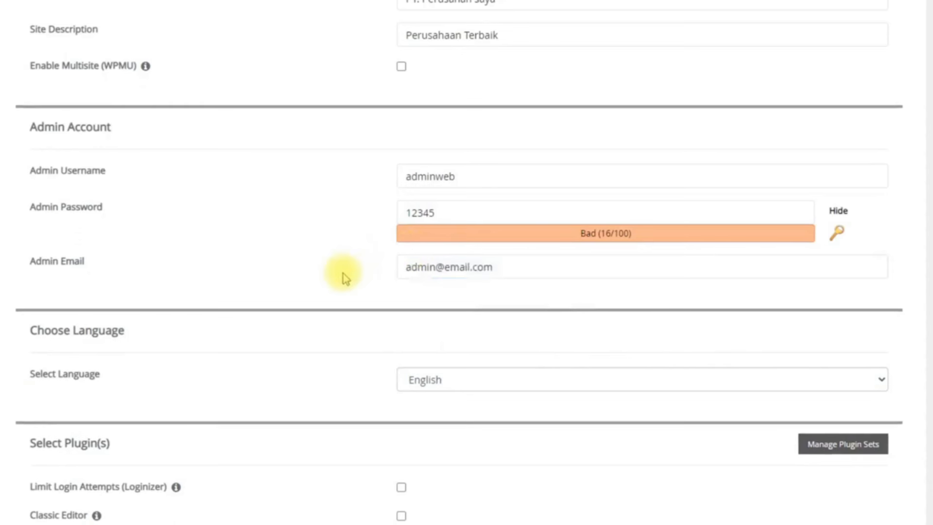
# Set the WordPress site language to Indonesian
pyautogui.scroll(-3, 315, 287)
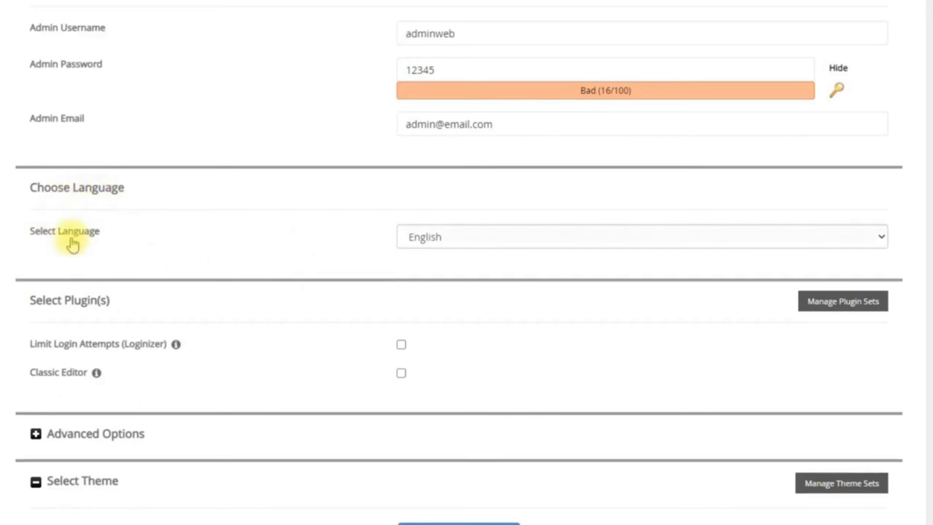
pyautogui.click(515, 241)
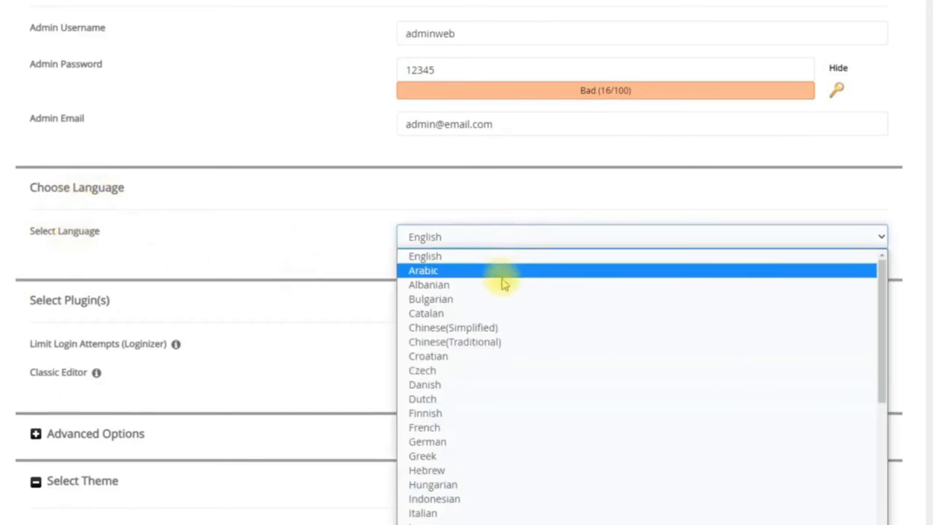
pyautogui.press('v')
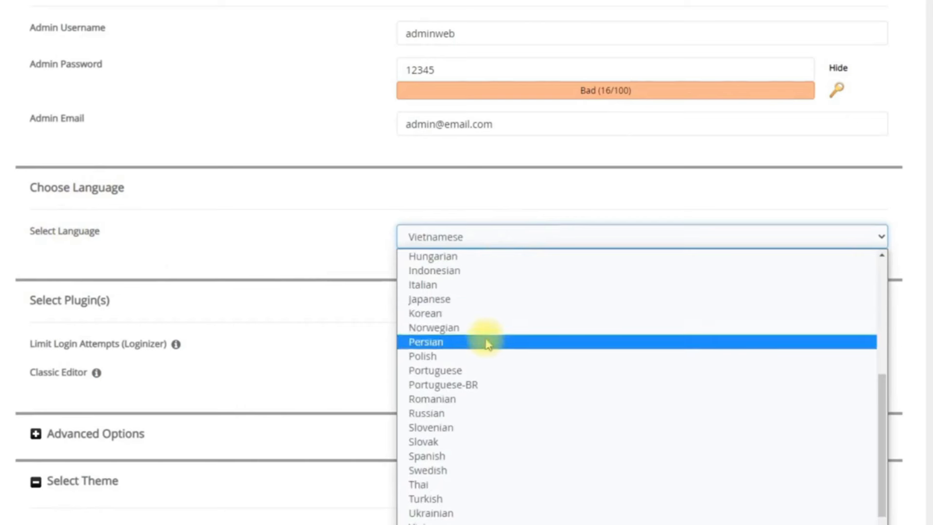
pyautogui.click(485, 270)
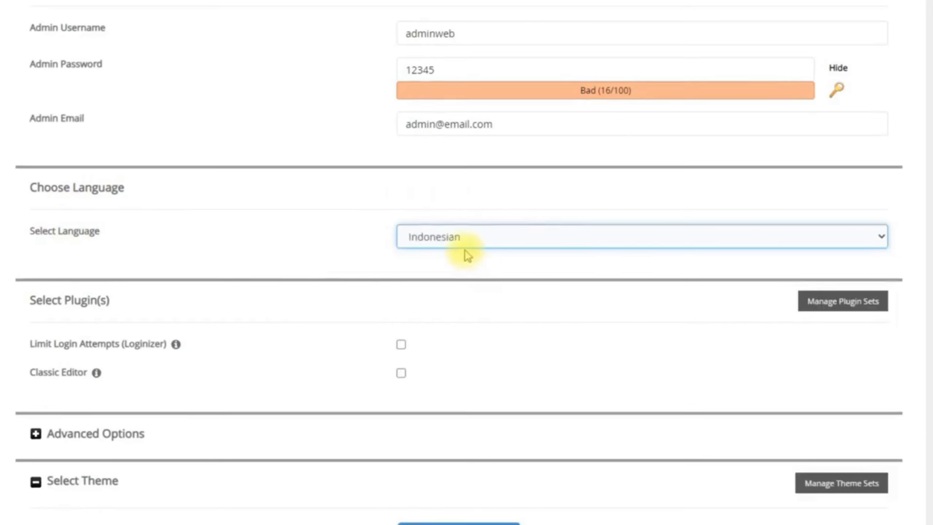
# Tick the Loginizer and Classic Editor plugins and expand Advanced Options
pyautogui.scroll(-4, 467, 255)
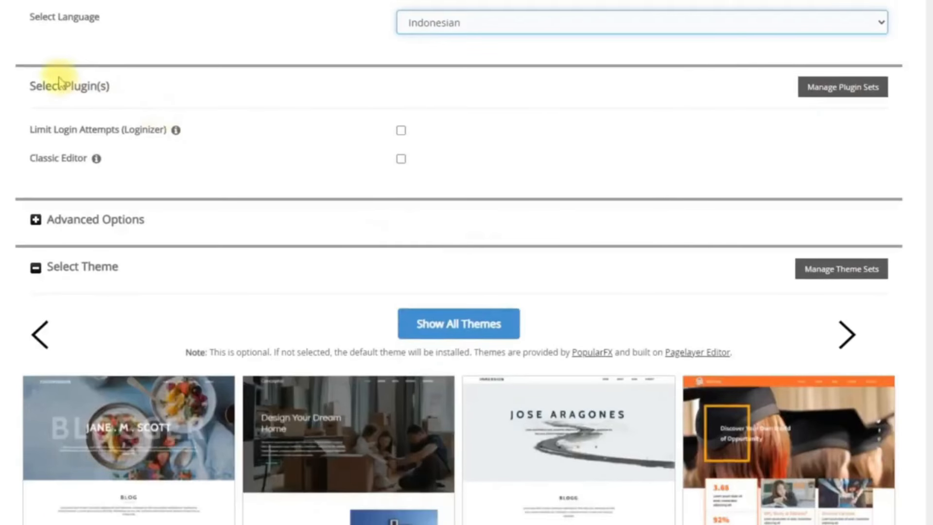
pyautogui.click(401, 131)
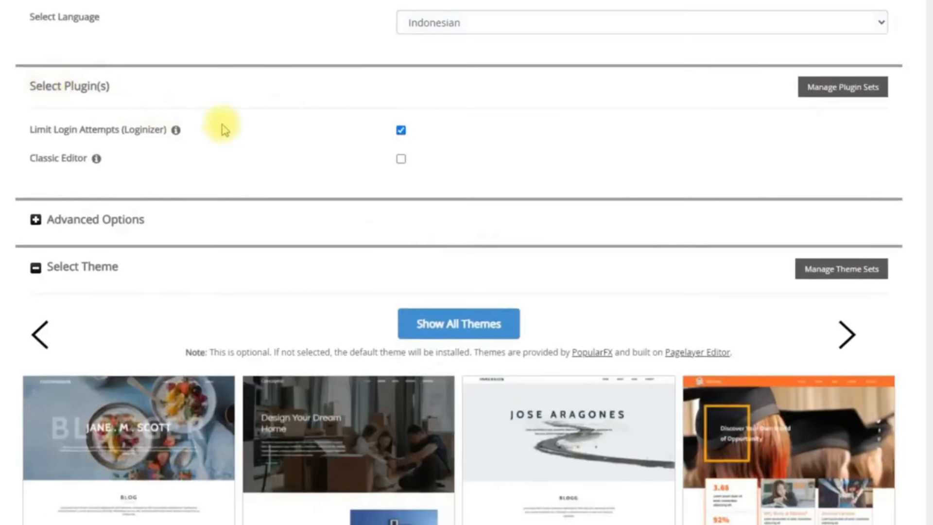
pyautogui.moveTo(126, 137)
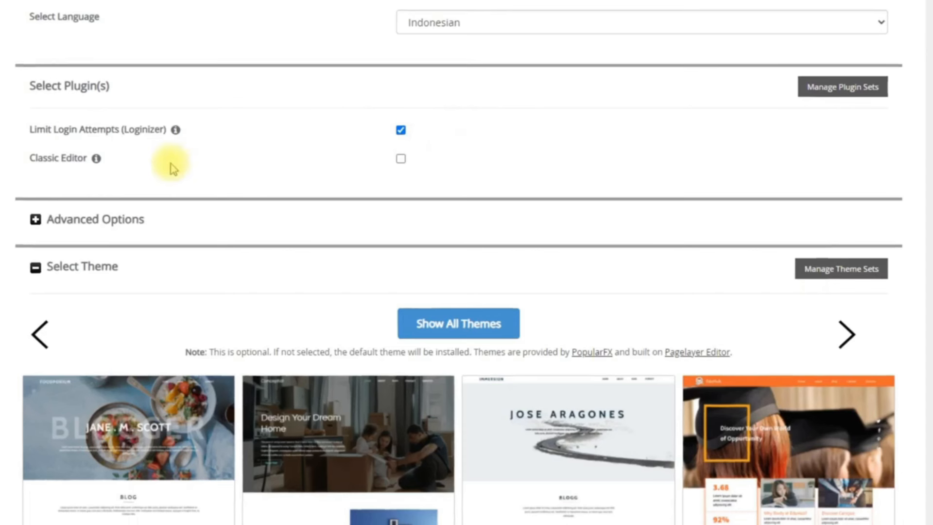
pyautogui.click(401, 160)
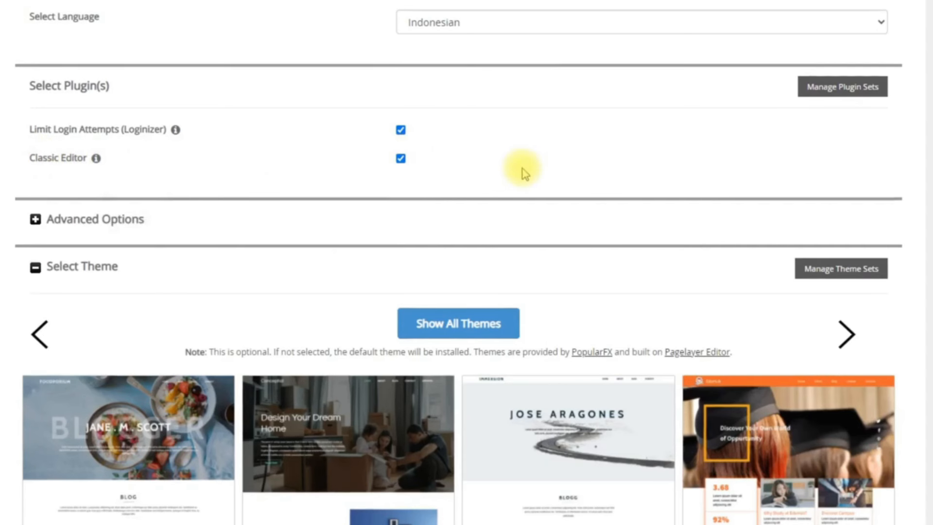
pyautogui.click(96, 222)
# Change the database name from wp496 to chjsk
pyautogui.scroll(-2, 241, 223)
pyautogui.click(520, 194)
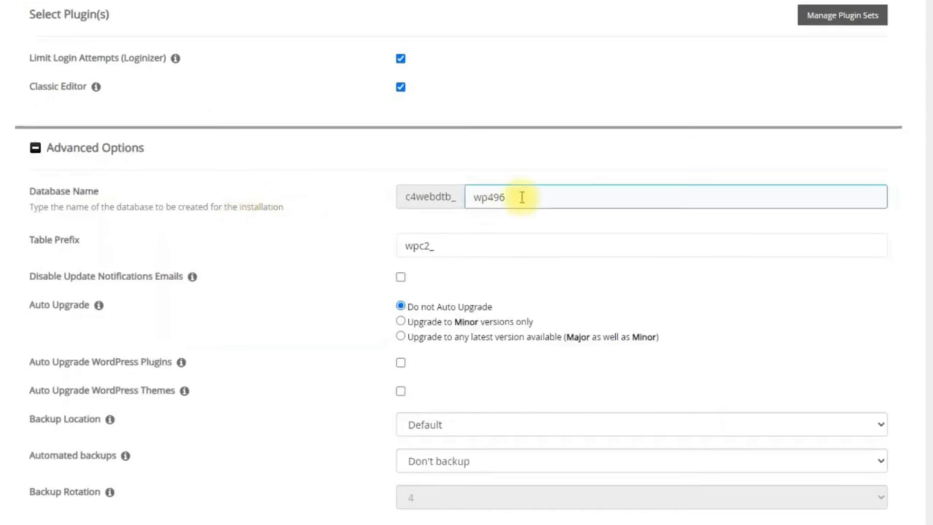
pyautogui.moveTo(521, 194); pyautogui.dragTo(462, 196)
pyautogui.press('BackSpace')
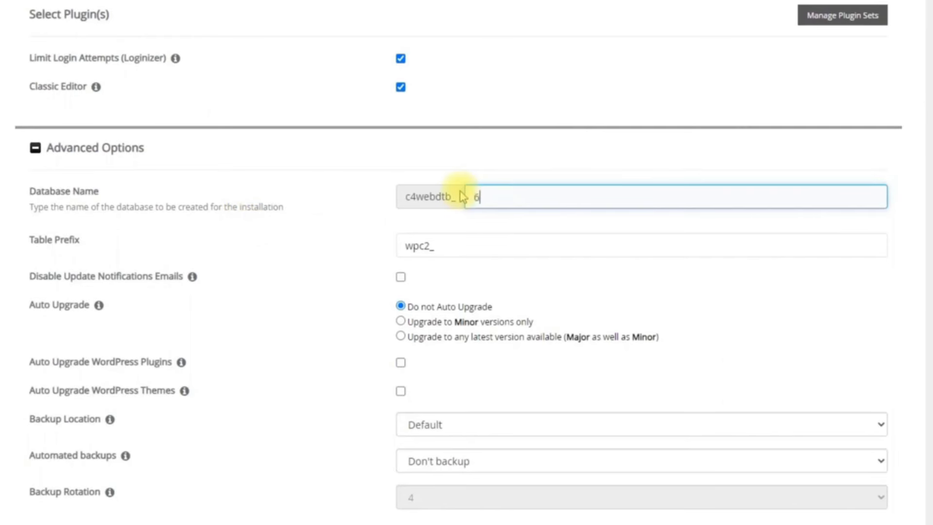
pyautogui.write('cv67')
pyautogui.press('BackSpace')
pyautogui.press('BackSpace')
pyautogui.press('BackSpace')
pyautogui.write('chjsk')
# Replace the table prefix with xc5_cv567
pyautogui.click(431, 250)
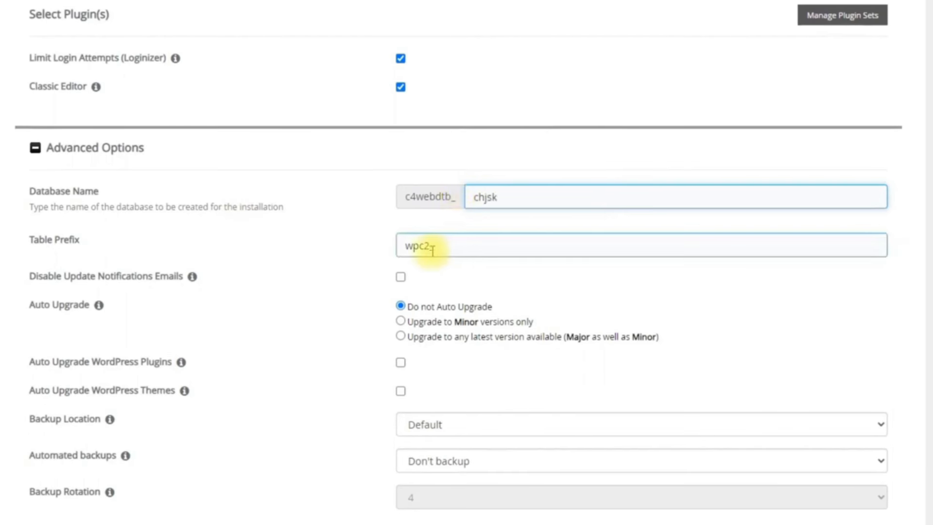
pyautogui.moveTo(420, 245); pyautogui.dragTo(385, 243)
pyautogui.write('xc5_cv567')
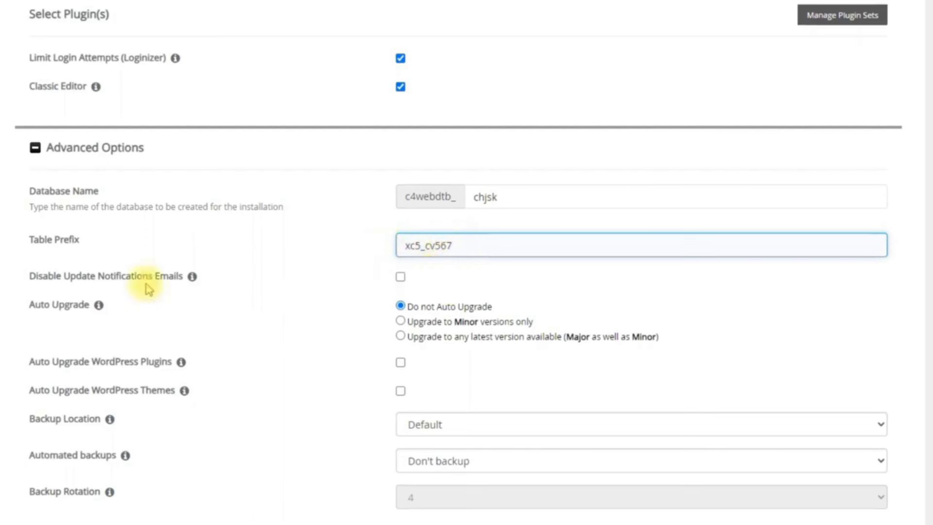
pyautogui.scroll(-3, 446, 294)
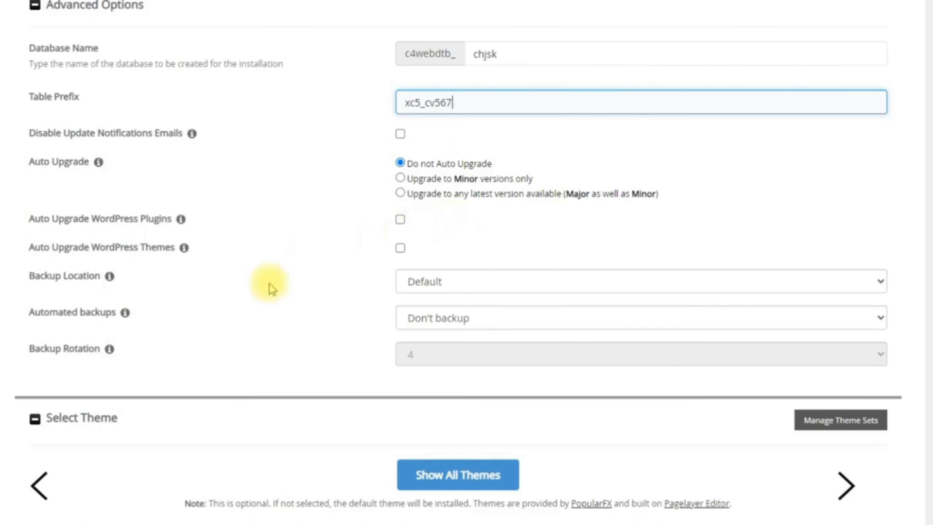
pyautogui.scroll(-3, 271, 289)
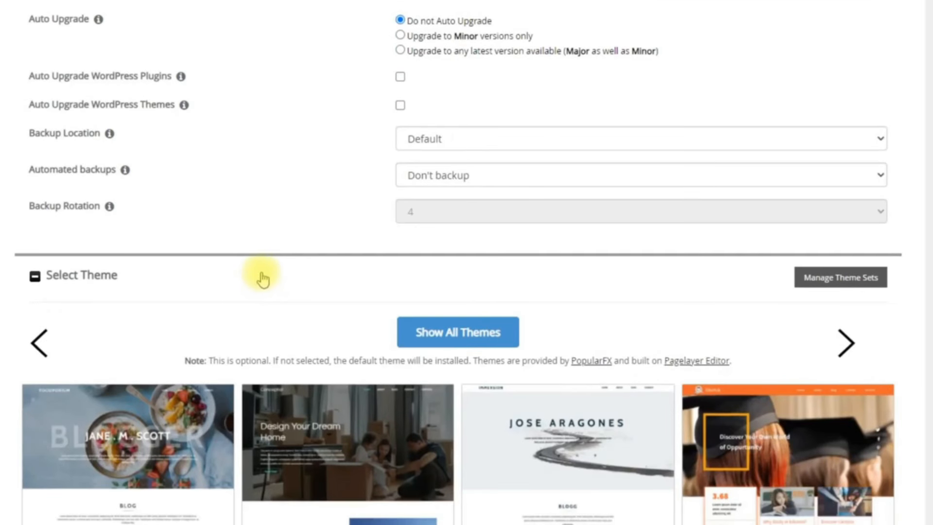
pyautogui.scroll(-6, 262, 275)
# Run the WordPress install and open the installed c-4webdesign.net site in a new tab
pyautogui.click(443, 382)
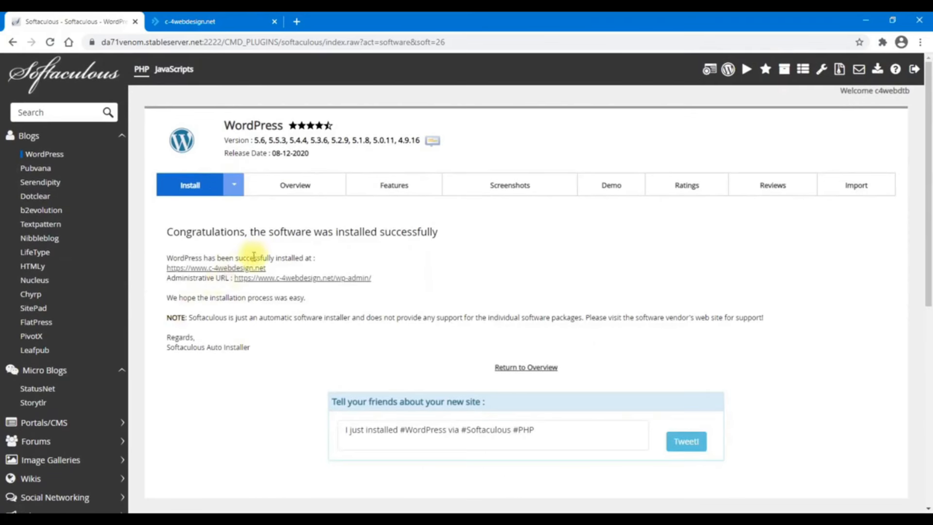
pyautogui.rightClick(252, 272)
pyautogui.click(271, 276)
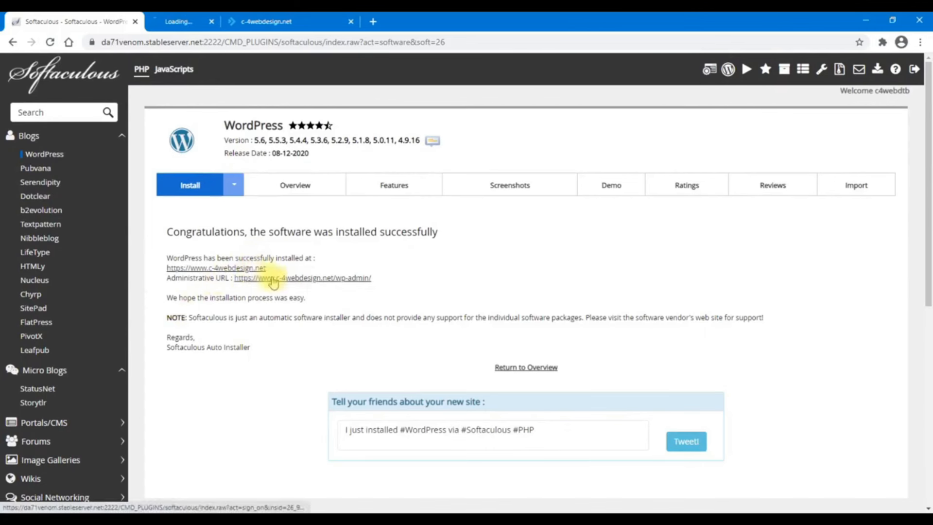
# Close the duplicate tab and load the site's /wp-admin login page
pyautogui.click(217, 19)
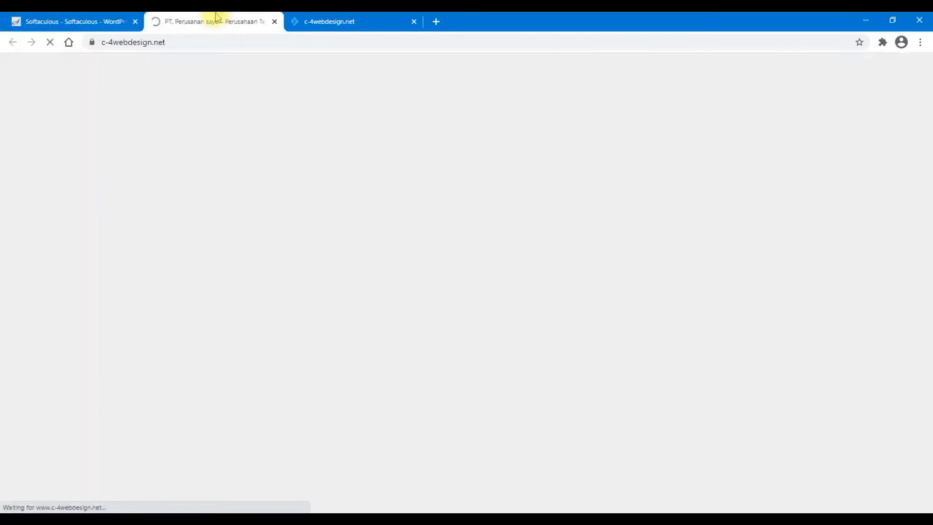
pyautogui.scroll(-5, 751, 389)
pyautogui.scroll(5, 755, 391)
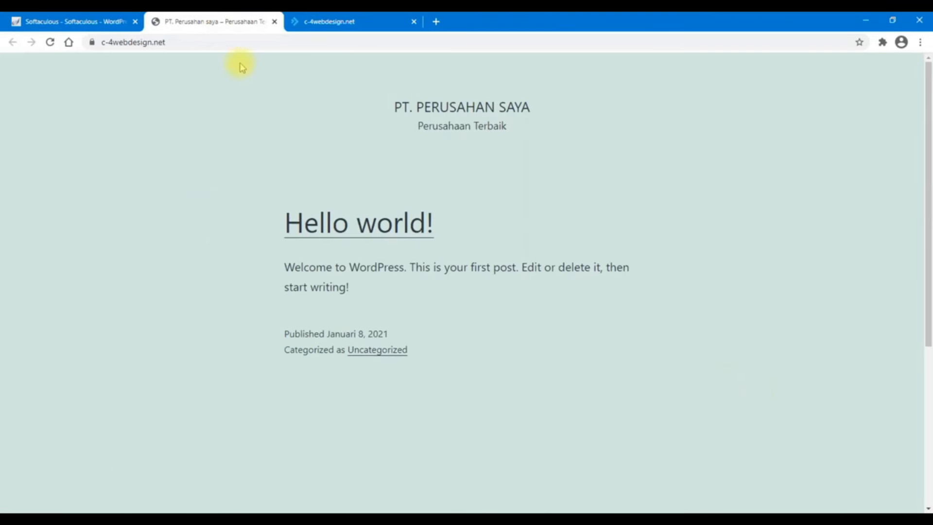
pyautogui.click(413, 21)
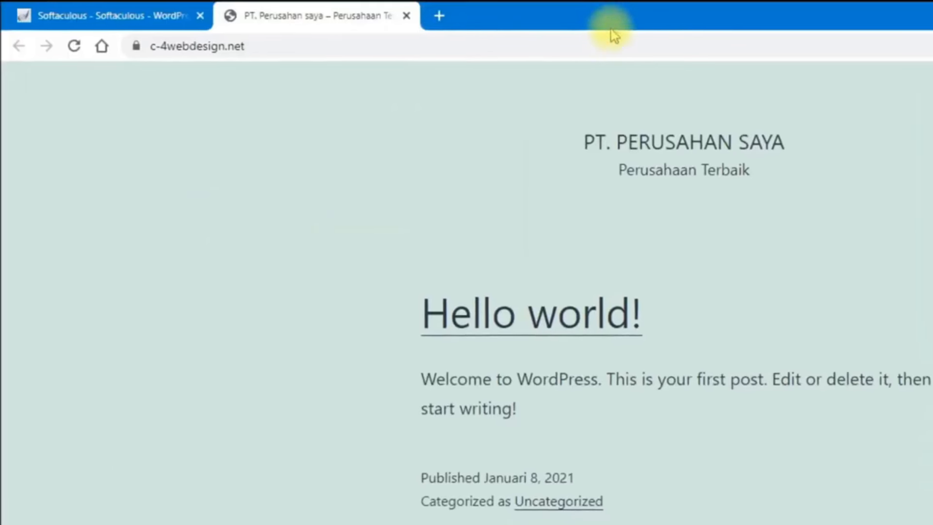
pyautogui.click(414, 41)
pyautogui.click(654, 49)
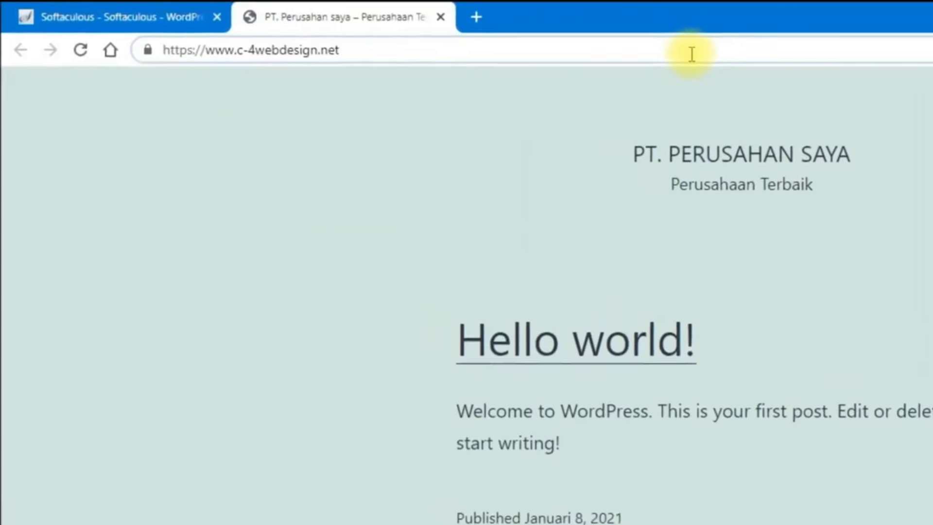
pyautogui.write('/')
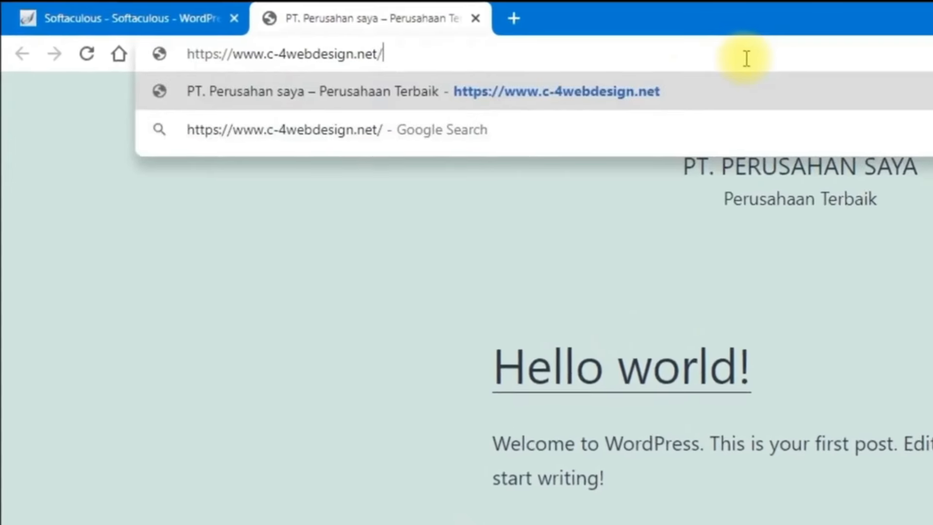
pyautogui.write('wp-')
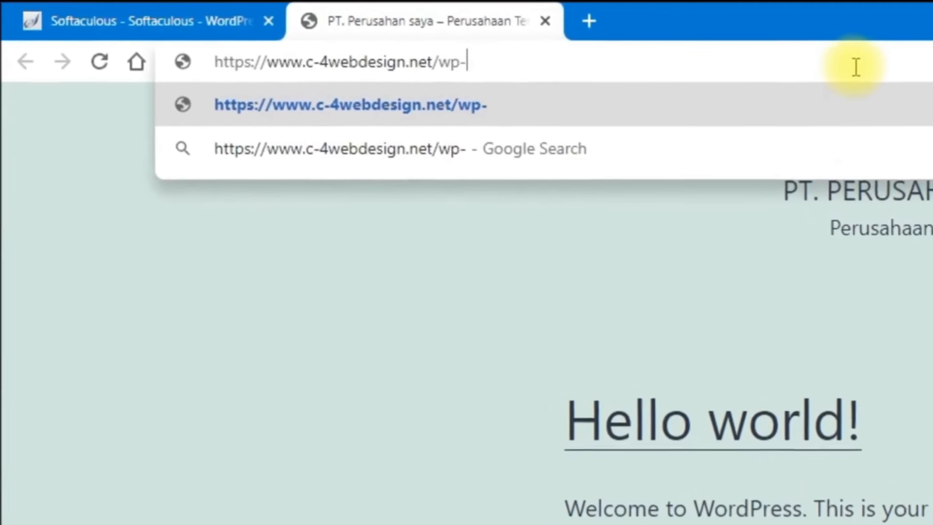
pyautogui.write('admin')
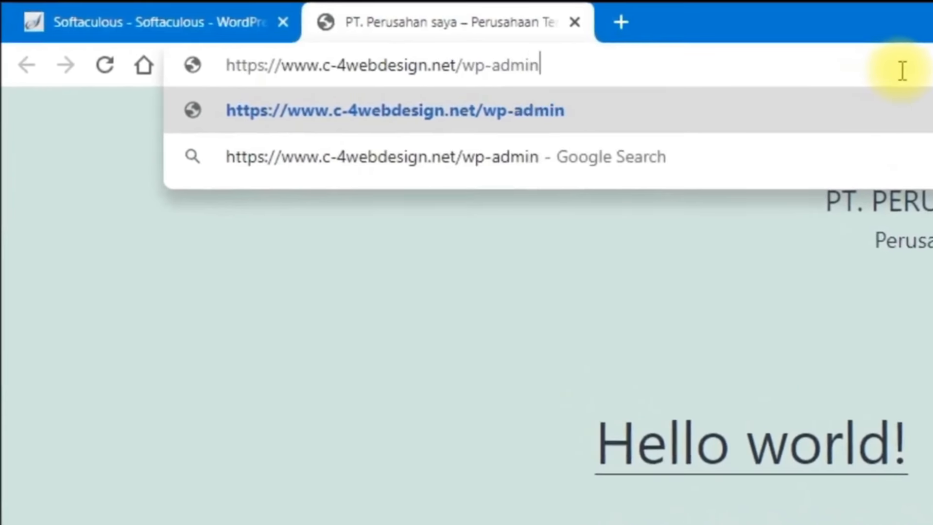
pyautogui.press('Return')
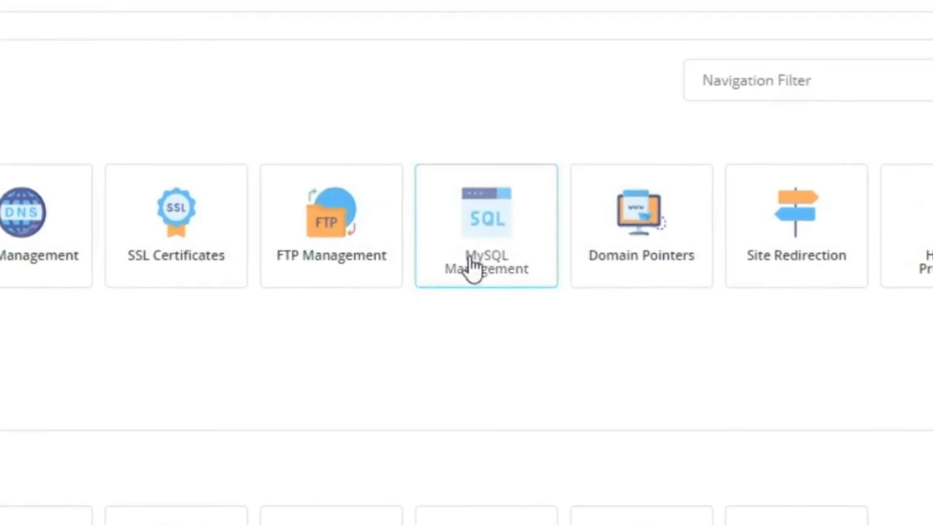
# Go to MySQL Management and start a new database
pyautogui.click(515, 268)
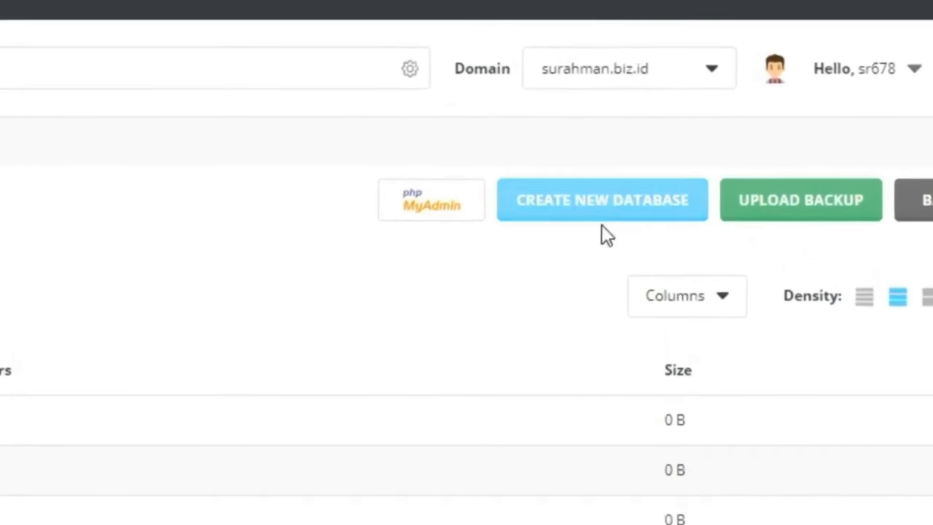
pyautogui.click(601, 211)
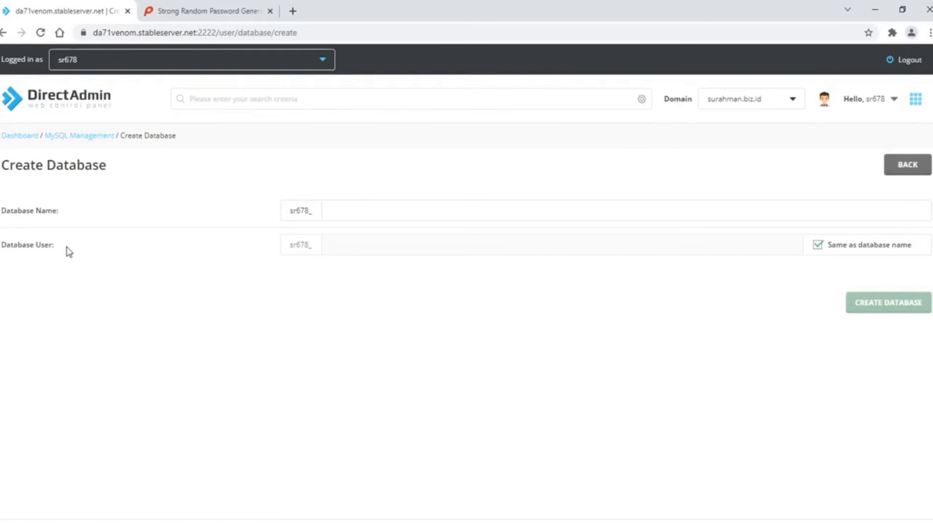
# Name the database namadbsaya and give it a separate user, userdbsaya
pyautogui.click(358, 213)
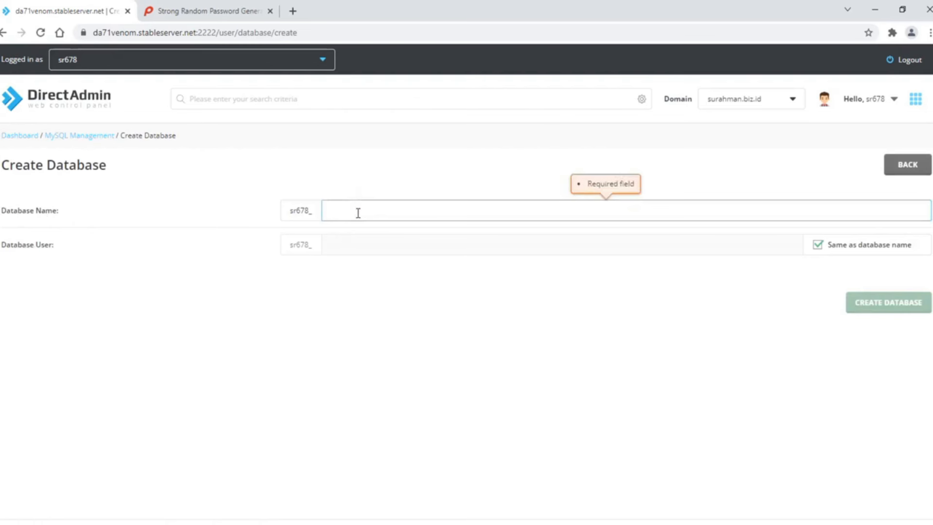
pyautogui.write('namadb')
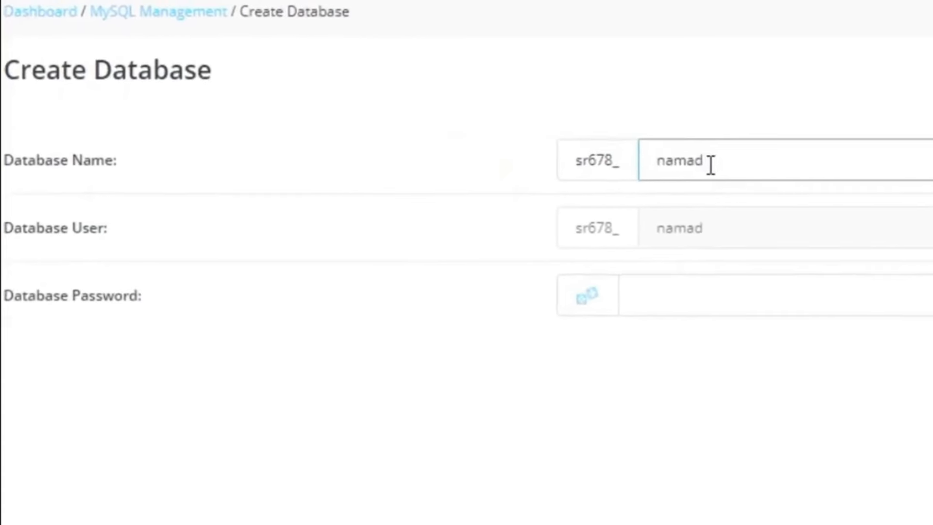
pyautogui.write('saya')
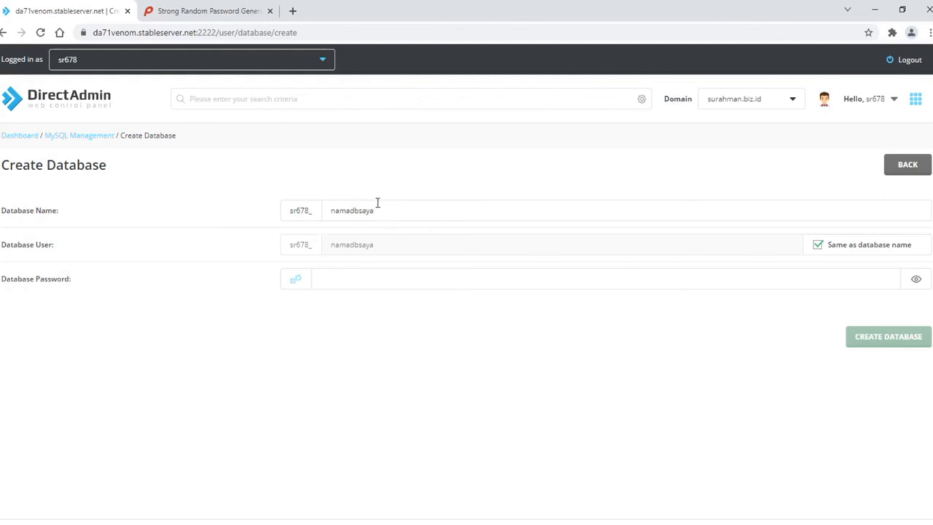
pyautogui.click(819, 246)
pyautogui.moveTo(377, 246); pyautogui.dragTo(330, 243)
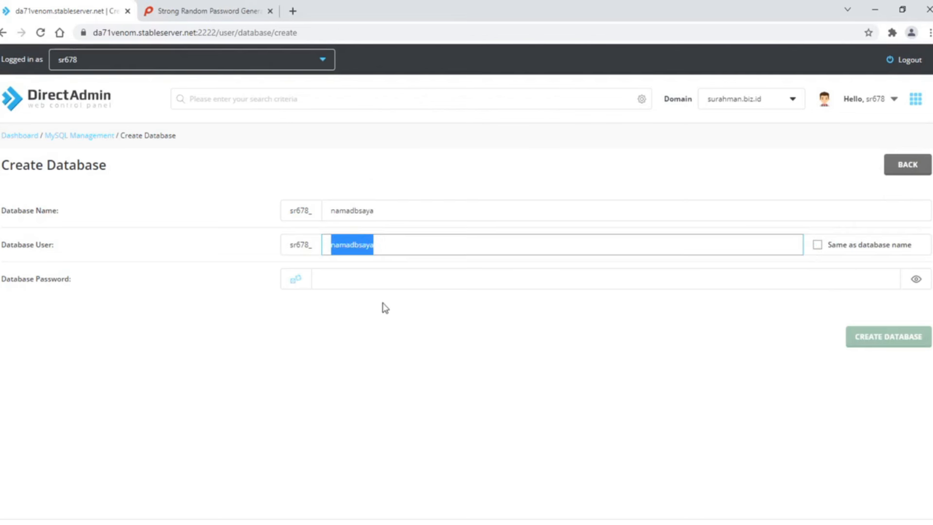
pyautogui.write('userd')
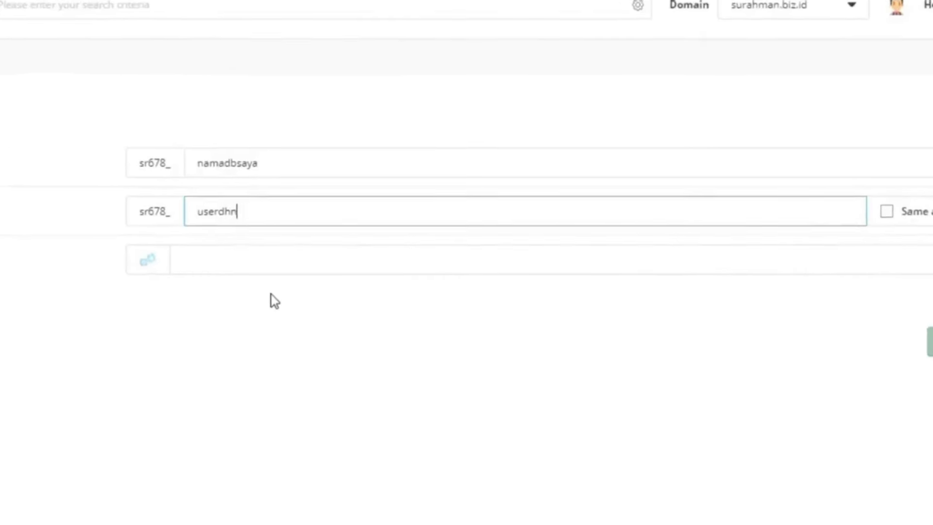
pyautogui.press('BackSpace')
pyautogui.write('dbsaya')
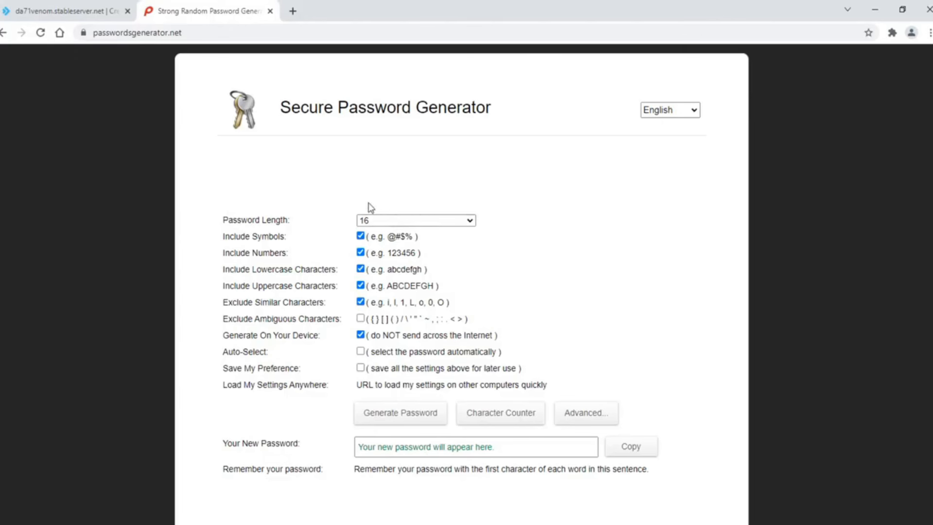
# Generate a random password in Secure Password Generator and copy it
pyautogui.click(406, 422)
pyautogui.click(406, 422)
pyautogui.click(406, 422)
pyautogui.click(406, 421)
pyautogui.click(406, 422)
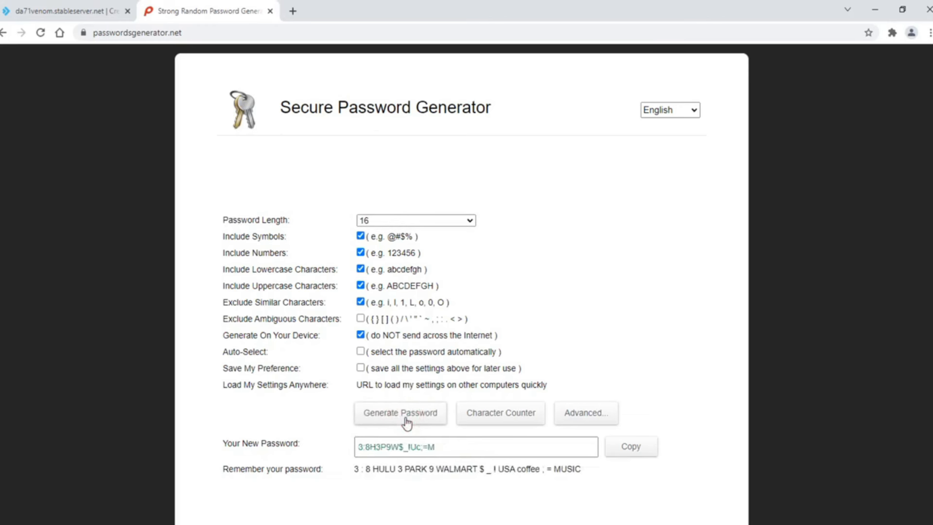
pyautogui.moveTo(459, 451); pyautogui.dragTo(344, 456)
pyautogui.rightClick(365, 446)
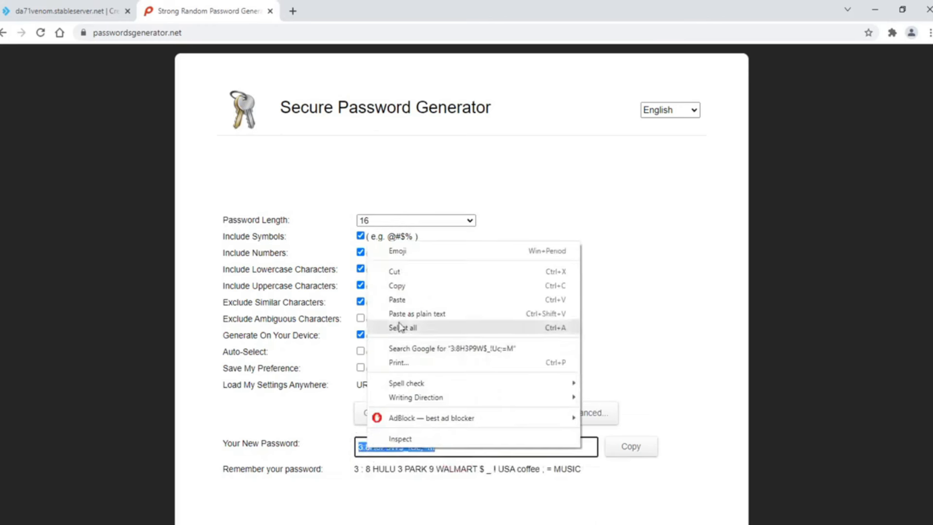
pyautogui.click(398, 285)
pyautogui.click(89, 270)
# Paste the password into DirectAdmin's Database Password field and create the database
pyautogui.click(49, 7)
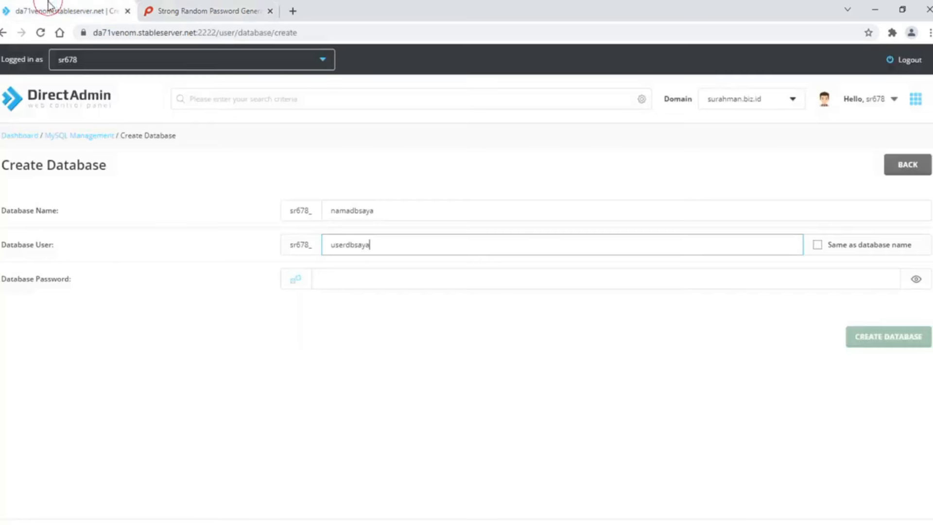
pyautogui.click(383, 281)
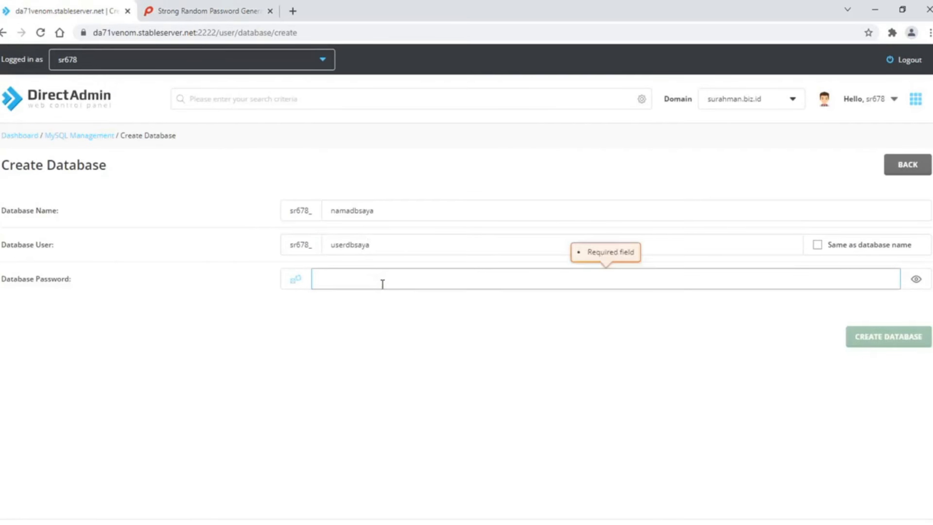
pyautogui.hotkey('ctrl', 'v')
pyautogui.click(401, 360)
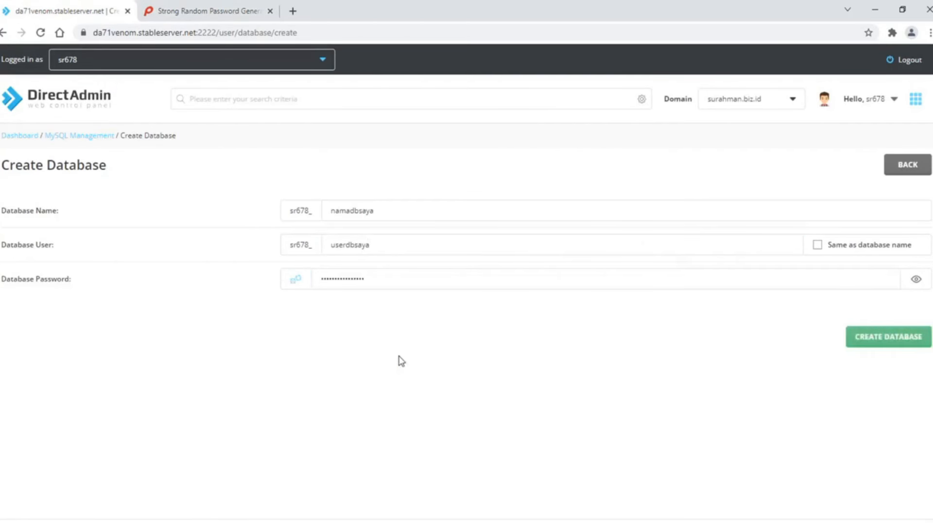
pyautogui.click(879, 346)
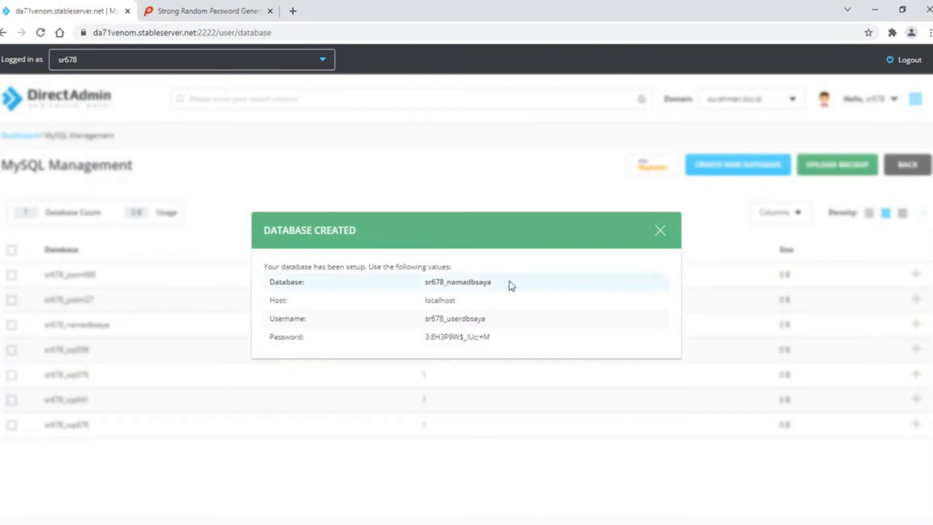
# Open Modify Privileges for sr678_userdbsaya on the namadbsaya database
pyautogui.click(658, 229)
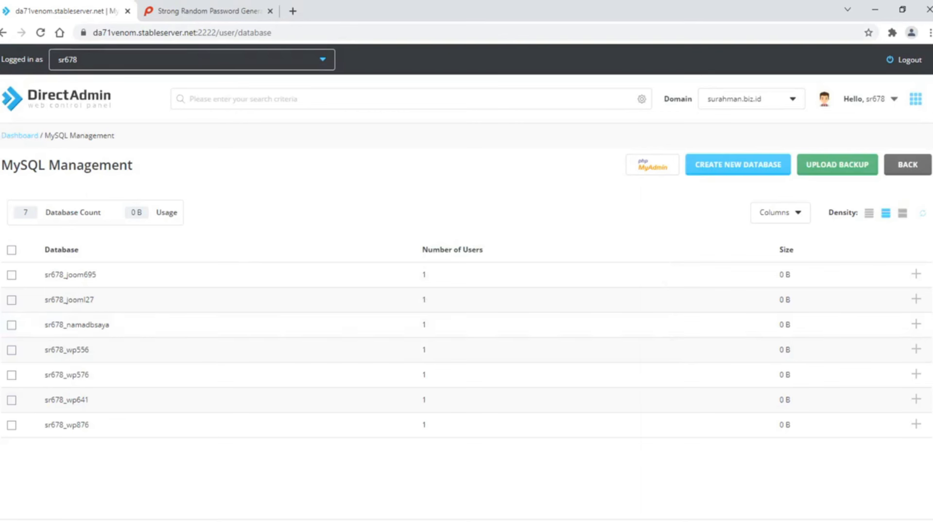
pyautogui.click(73, 328)
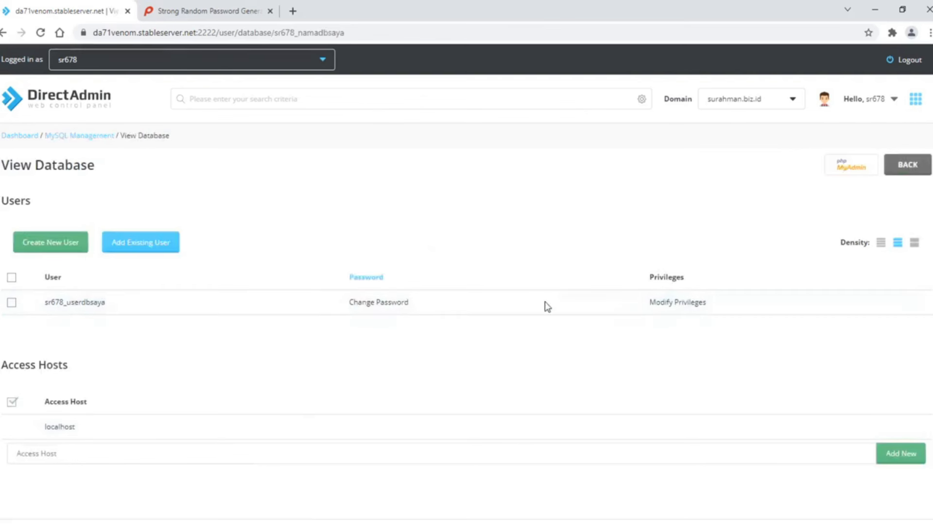
pyautogui.click(663, 302)
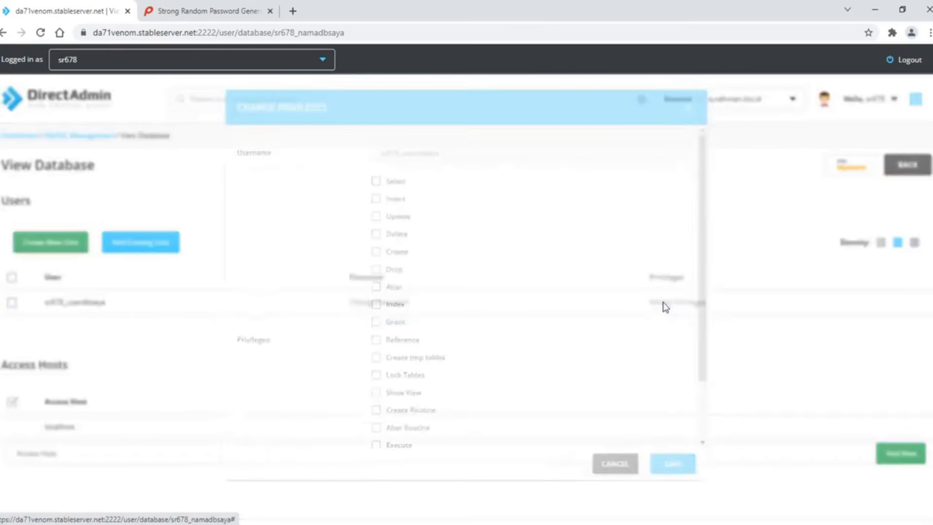
pyautogui.scroll(-3, 663, 307)
pyautogui.scroll(3, 664, 307)
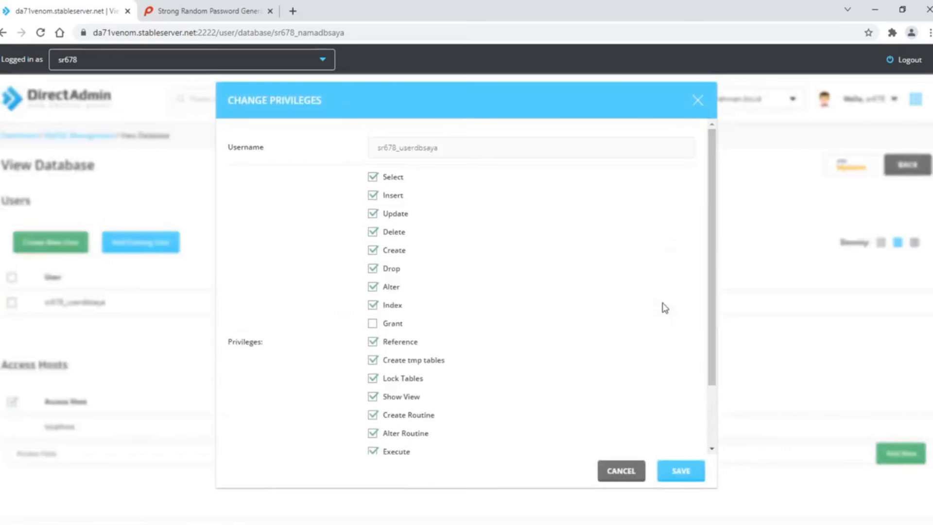